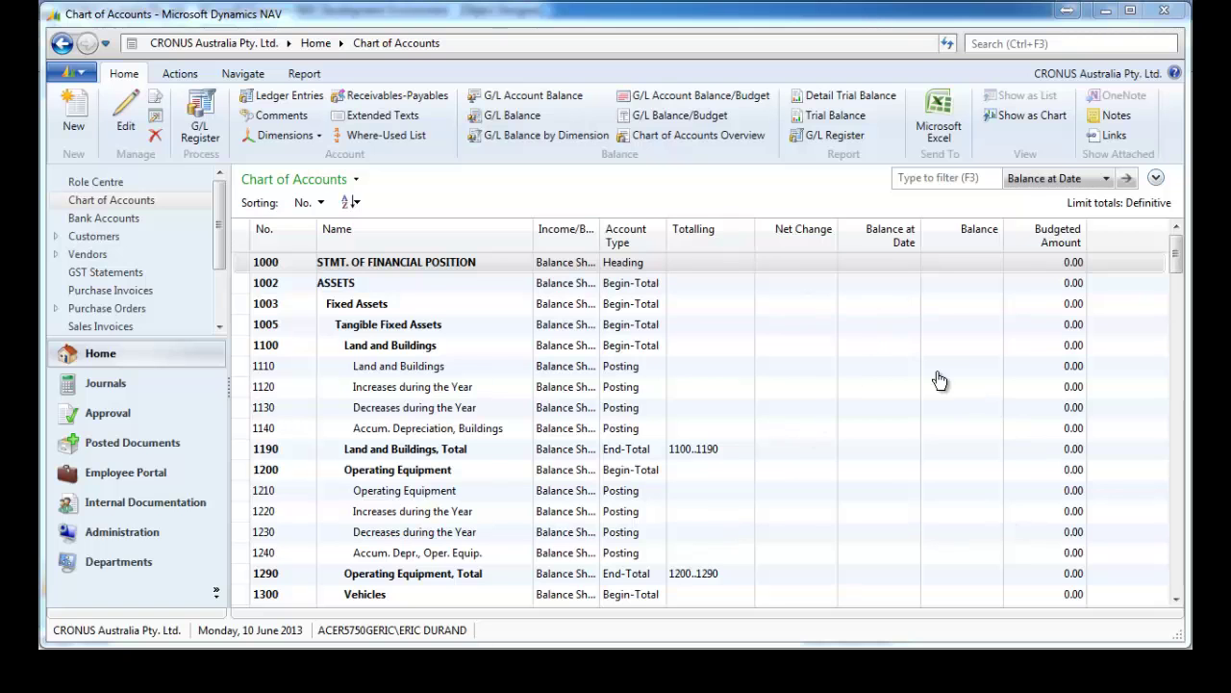
# - Open the GJ-USERA batch of the GENERAL journal template for editing
pyautogui.click(124, 382)
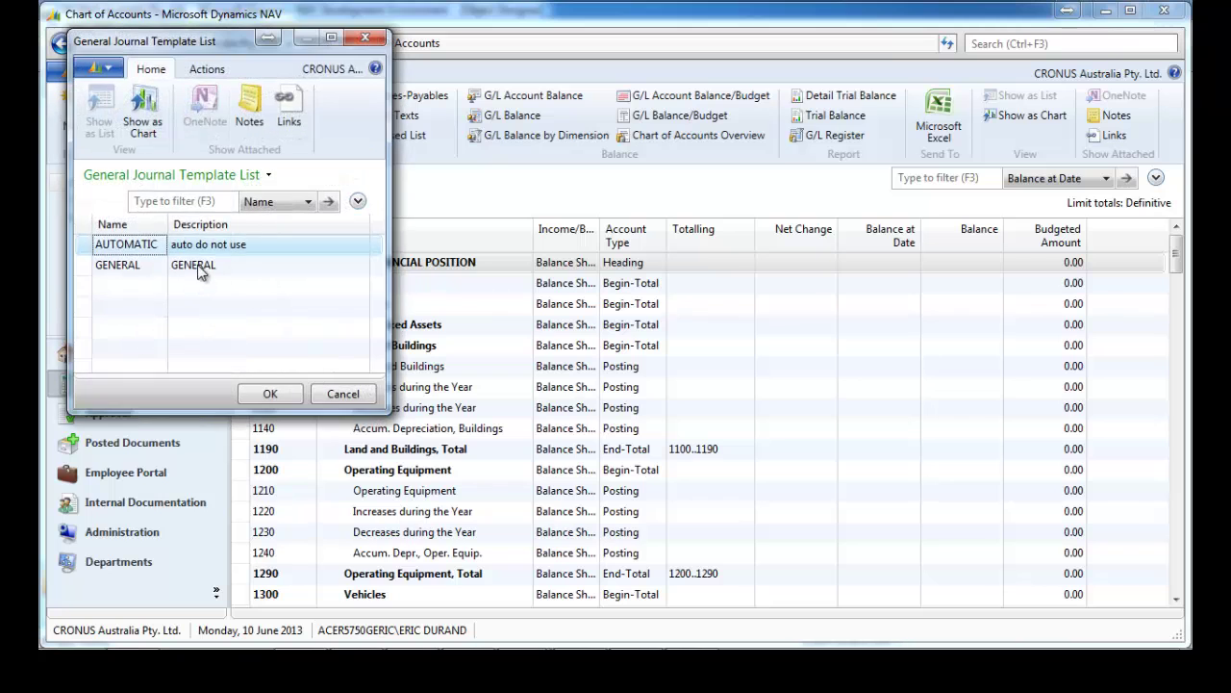
pyautogui.click(200, 268)
pyautogui.click(286, 394)
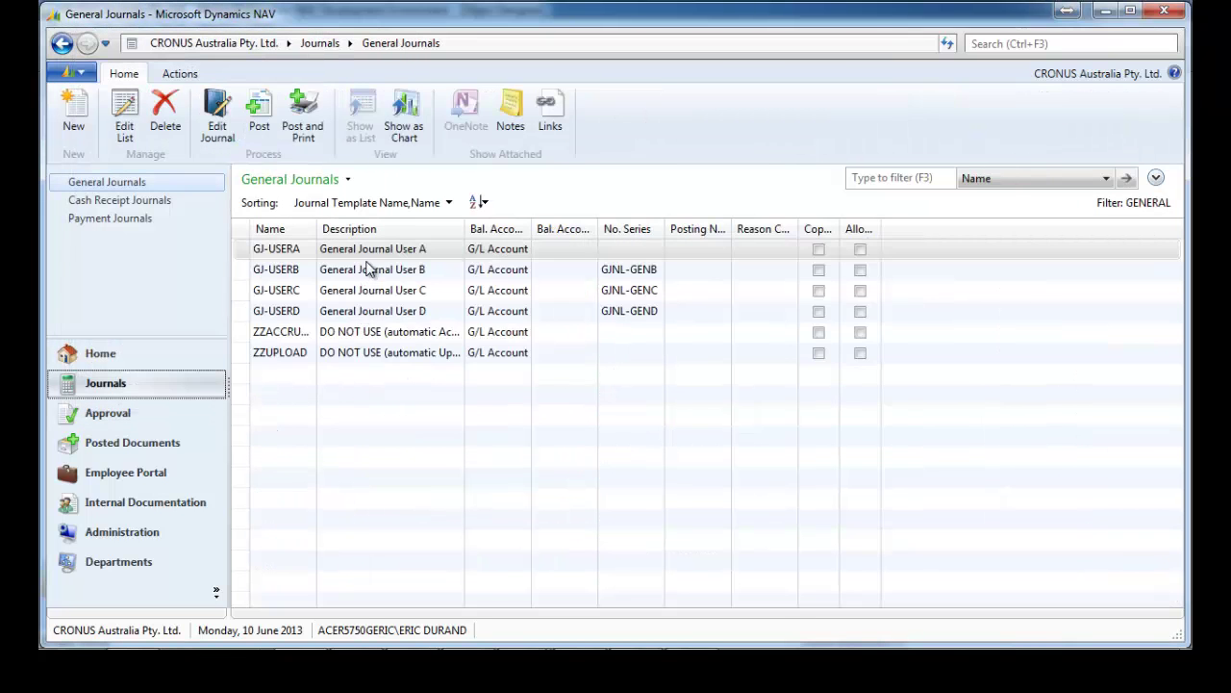
pyautogui.click(217, 113)
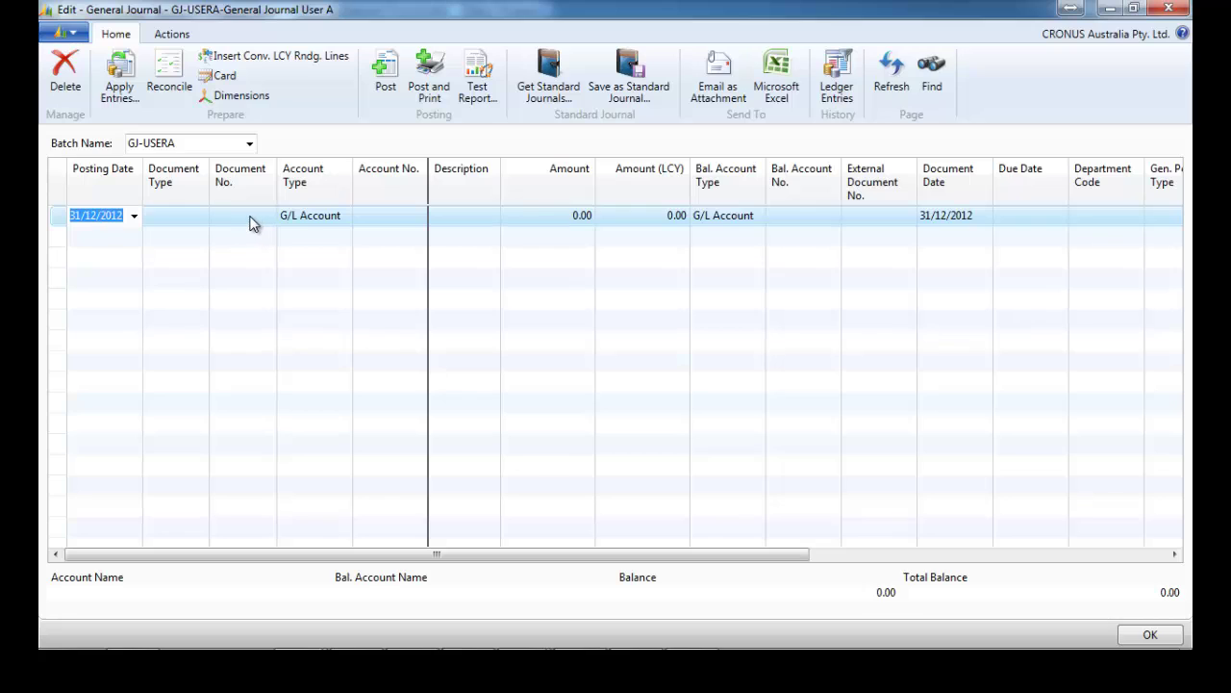
# - Enter the first OPENBAL line: account 2810 Bonds with amount 100
pyautogui.click(249, 229)
pyautogui.write('openbal')
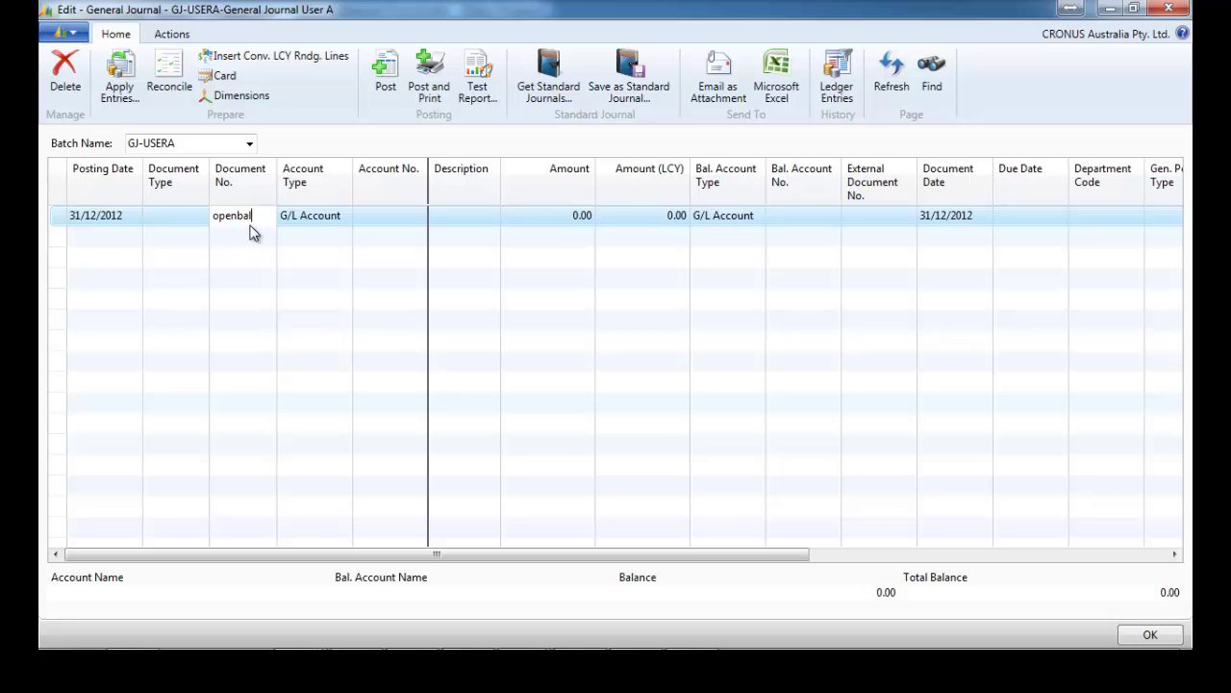
pyautogui.press('Tab')
pyautogui.press('Tab')
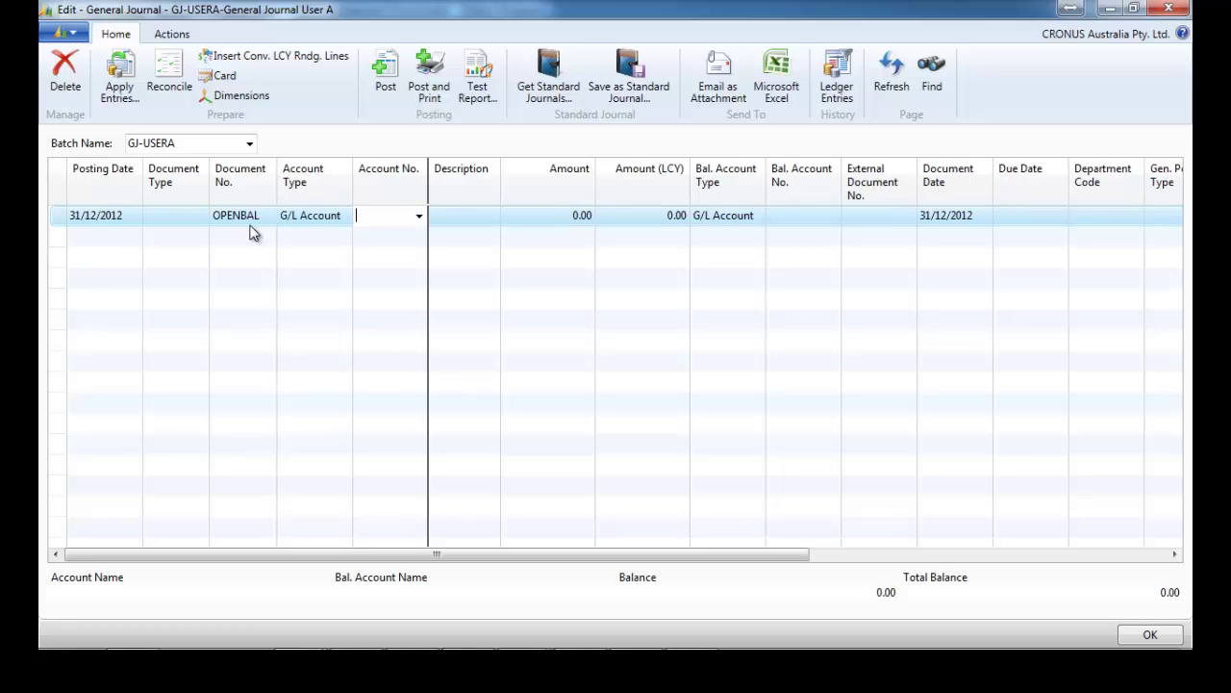
pyautogui.write('2810')
pyautogui.press('Tab')
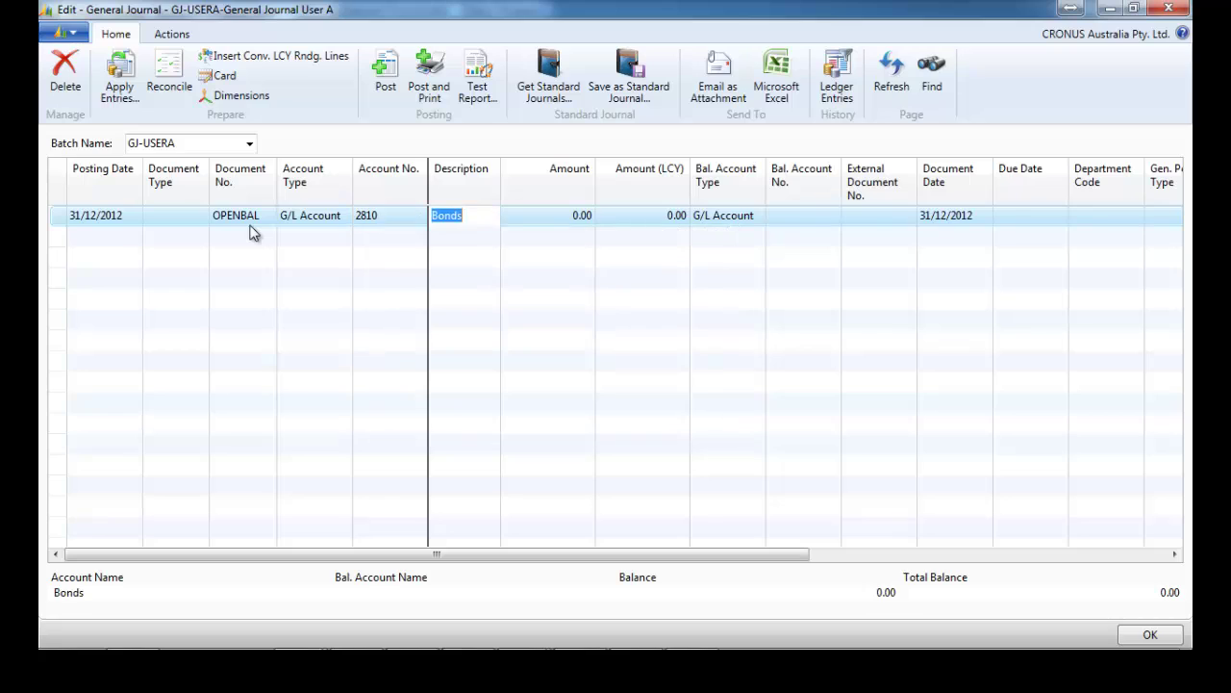
pyautogui.press('Tab')
pyautogui.write('100')
pyautogui.press('Tab')
pyautogui.press('Down')
pyautogui.press('Home')
pyautogui.press('Tab')
pyautogui.press('Tab')
pyautogui.press('Tab')
pyautogui.press('Tab')
# - Add the 5120 Mortgage line with amount -126
pyautogui.write('mortg')
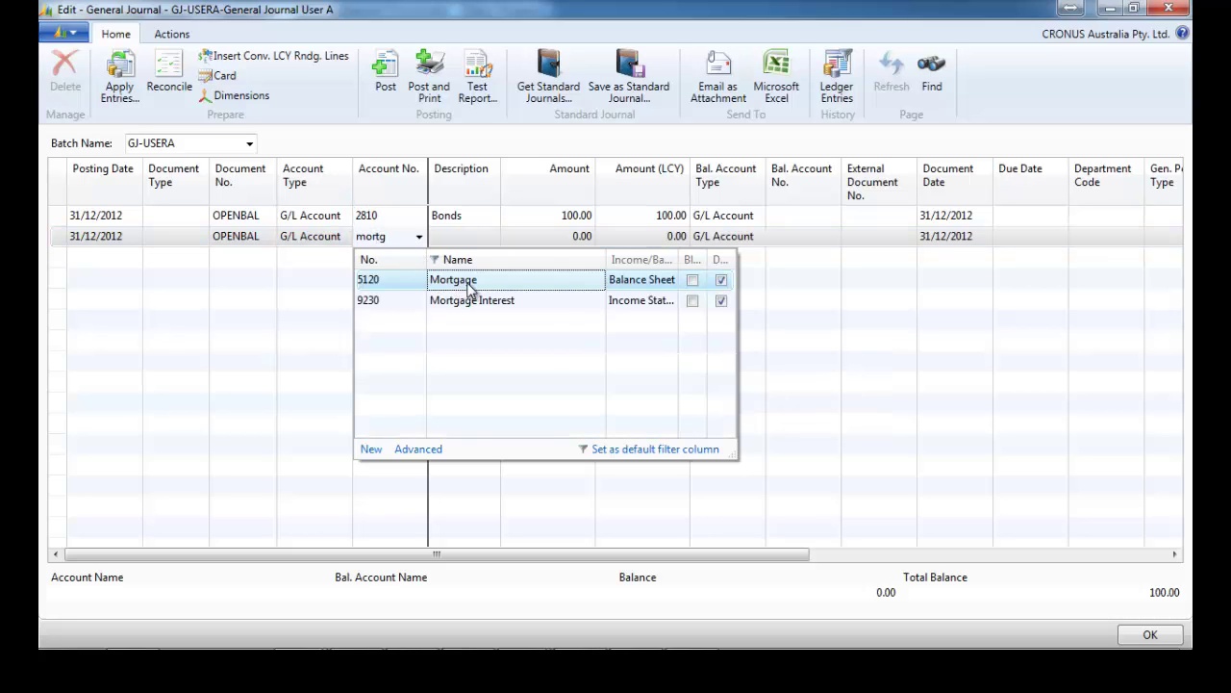
pyautogui.click(472, 281)
pyautogui.press('Tab')
pyautogui.press('Tab')
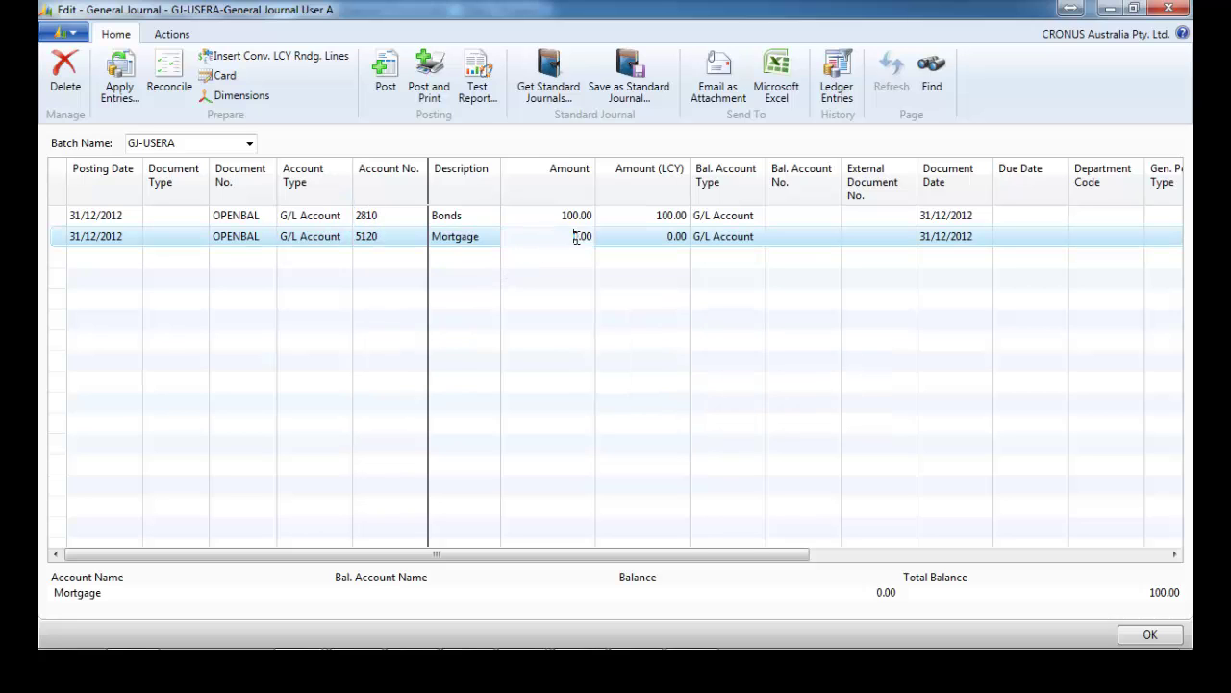
pyautogui.write('-126')
pyautogui.press('Tab')
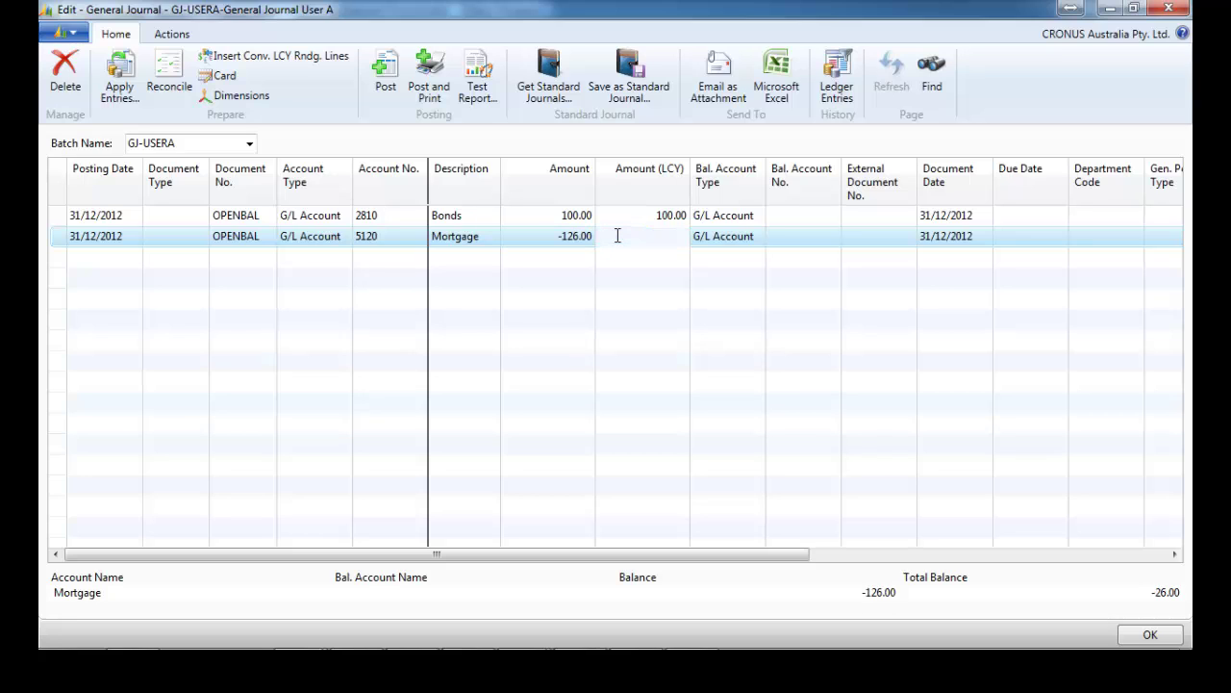
pyautogui.press('Return')
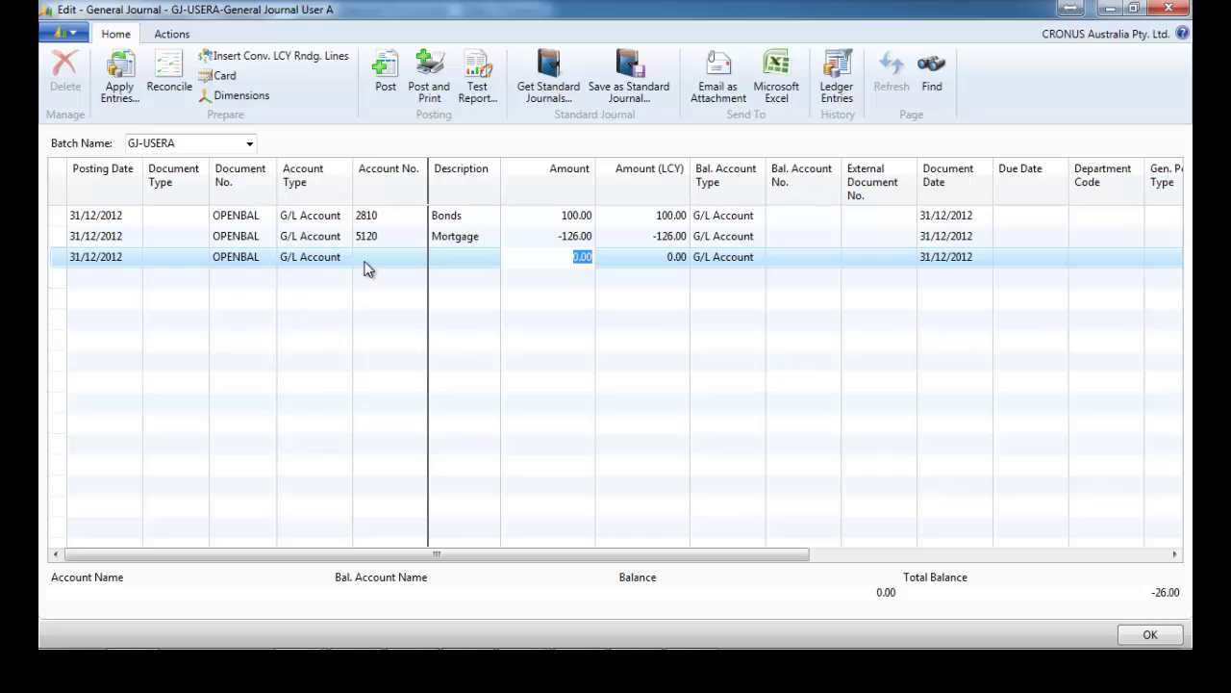
# - Add account 1310 Vehicles, described as acquisition cost, with amount 50
pyautogui.click(374, 258)
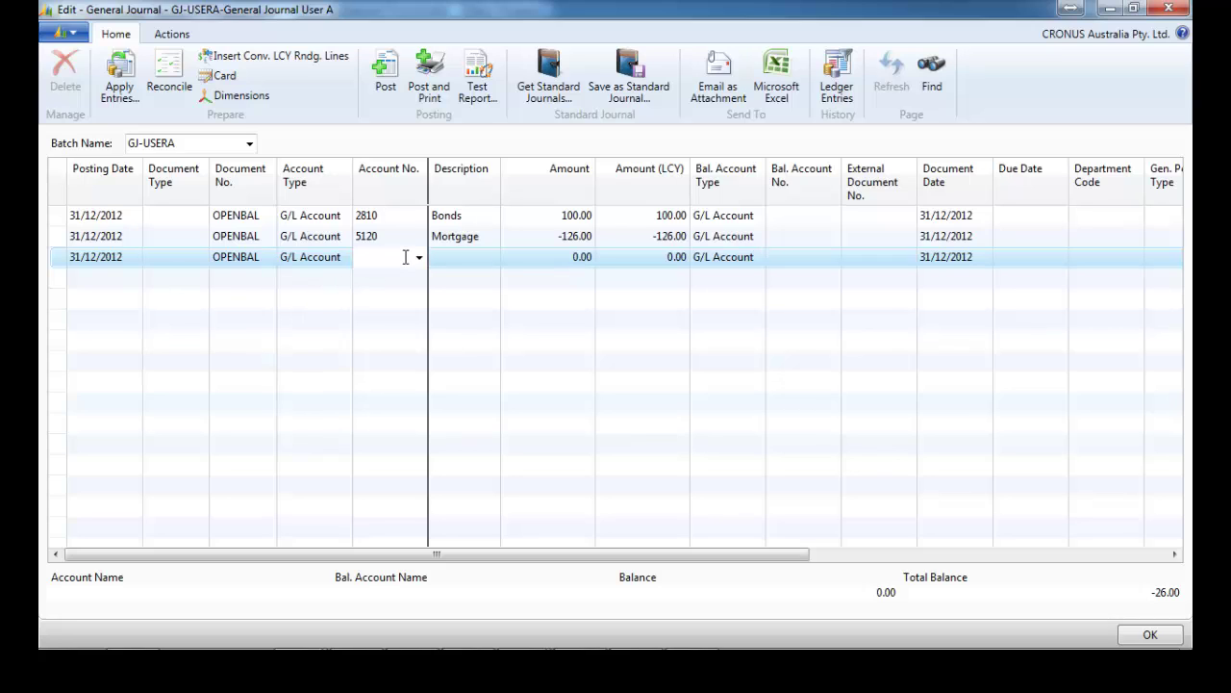
pyautogui.write('1310')
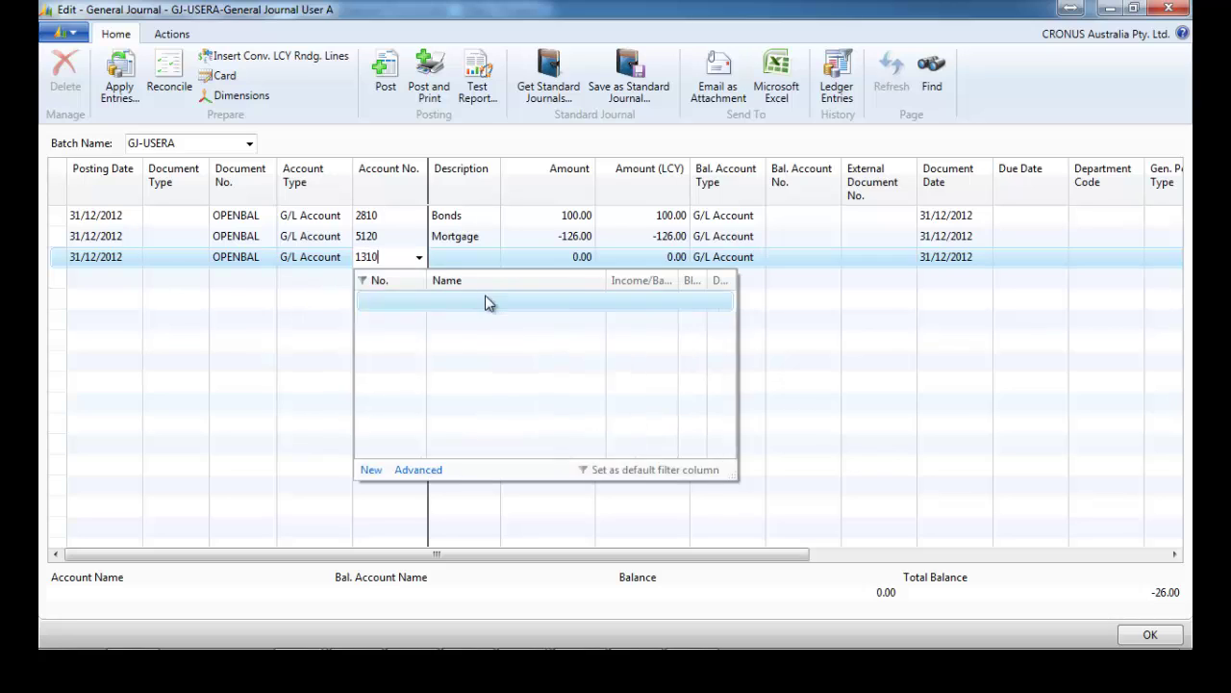
pyautogui.click(530, 302)
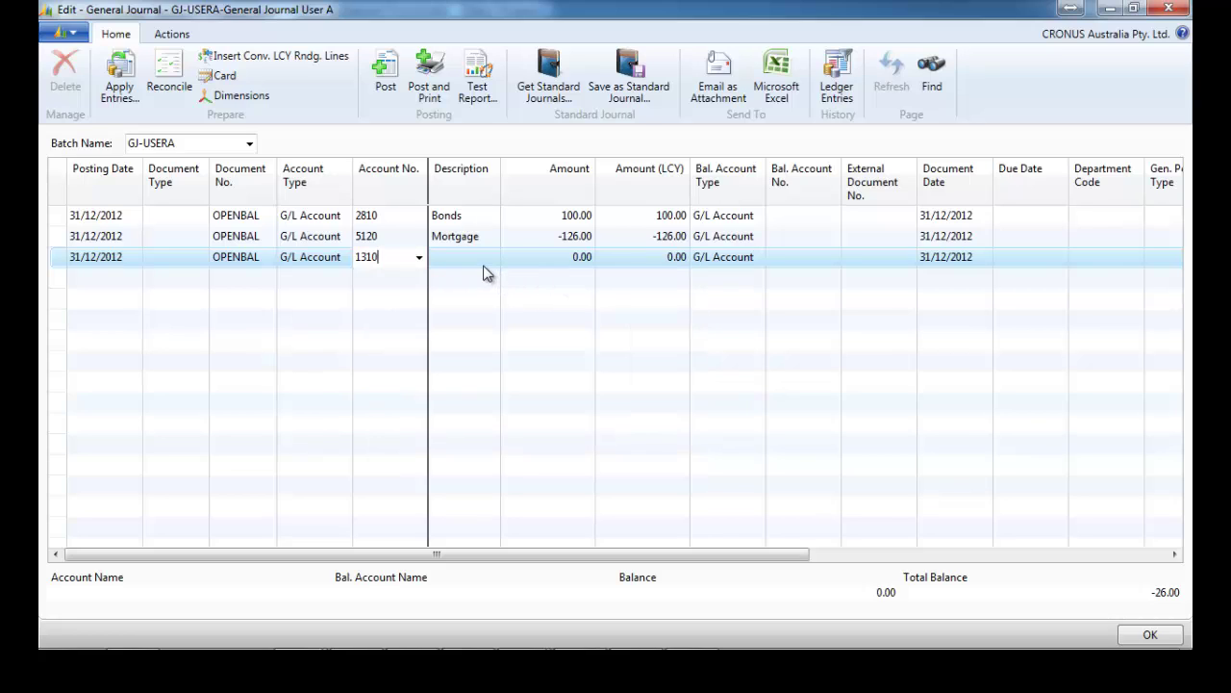
pyautogui.click(485, 260)
pyautogui.click(485, 259)
pyautogui.write('acquisition cos')
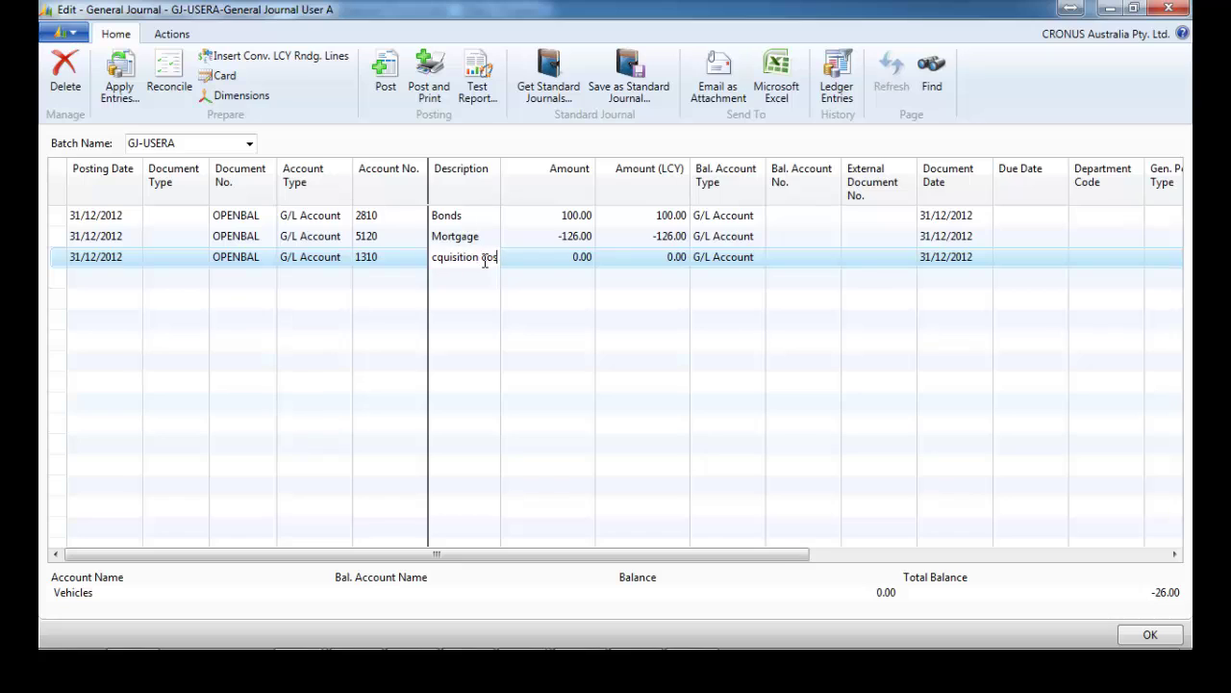
pyautogui.press('Tab')
pyautogui.write('50')
pyautogui.press('Tab')
pyautogui.press('Return')
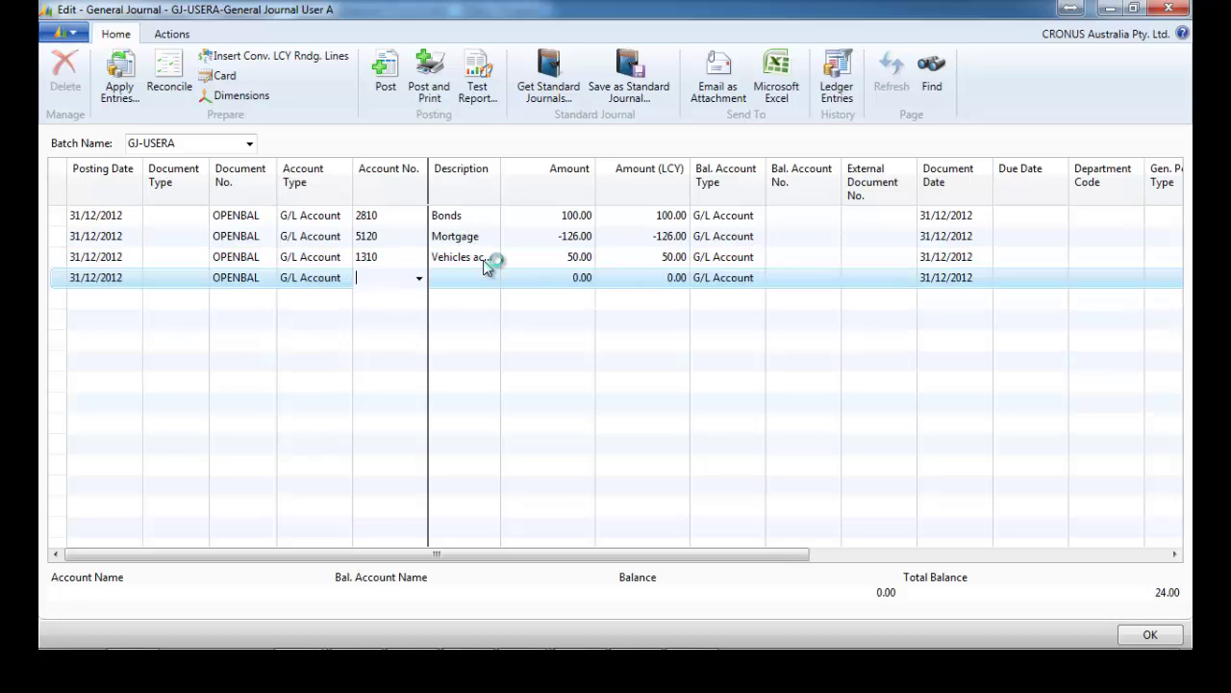
# - Add account 1340 vehicle accumulated depreciation with amount -40
pyautogui.write('1340')
pyautogui.press('Tab')
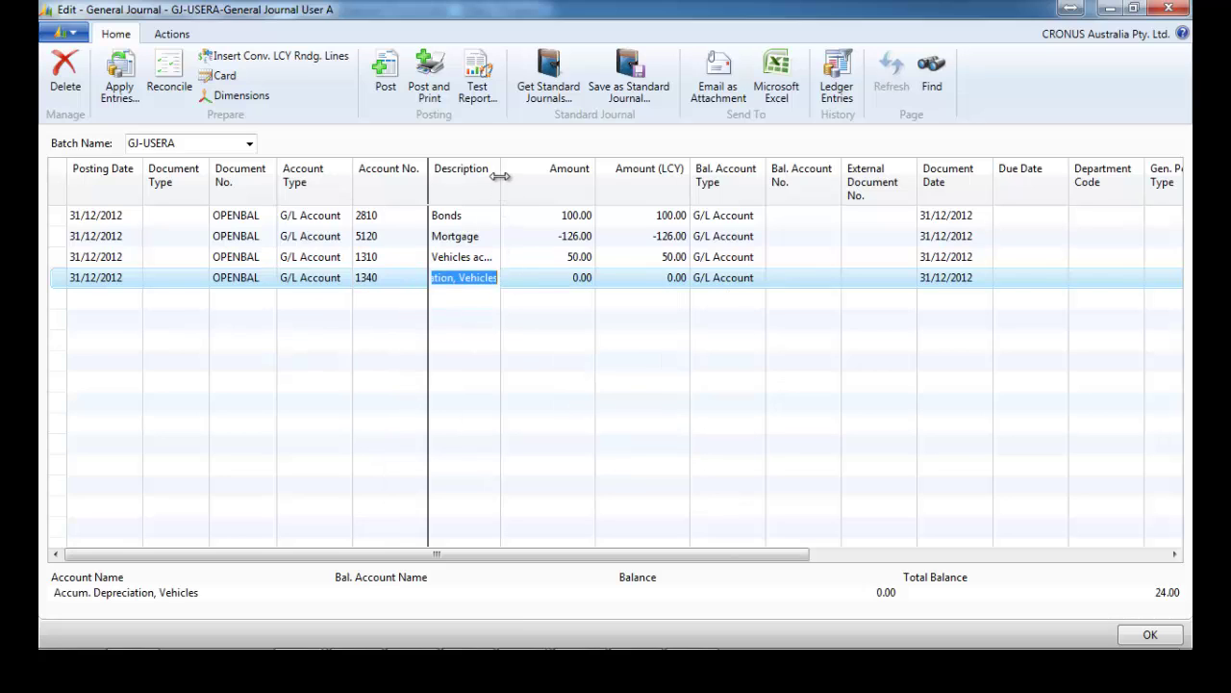
pyautogui.moveTo(499, 185); pyautogui.dragTo(568, 279)
pyautogui.click(532, 274)
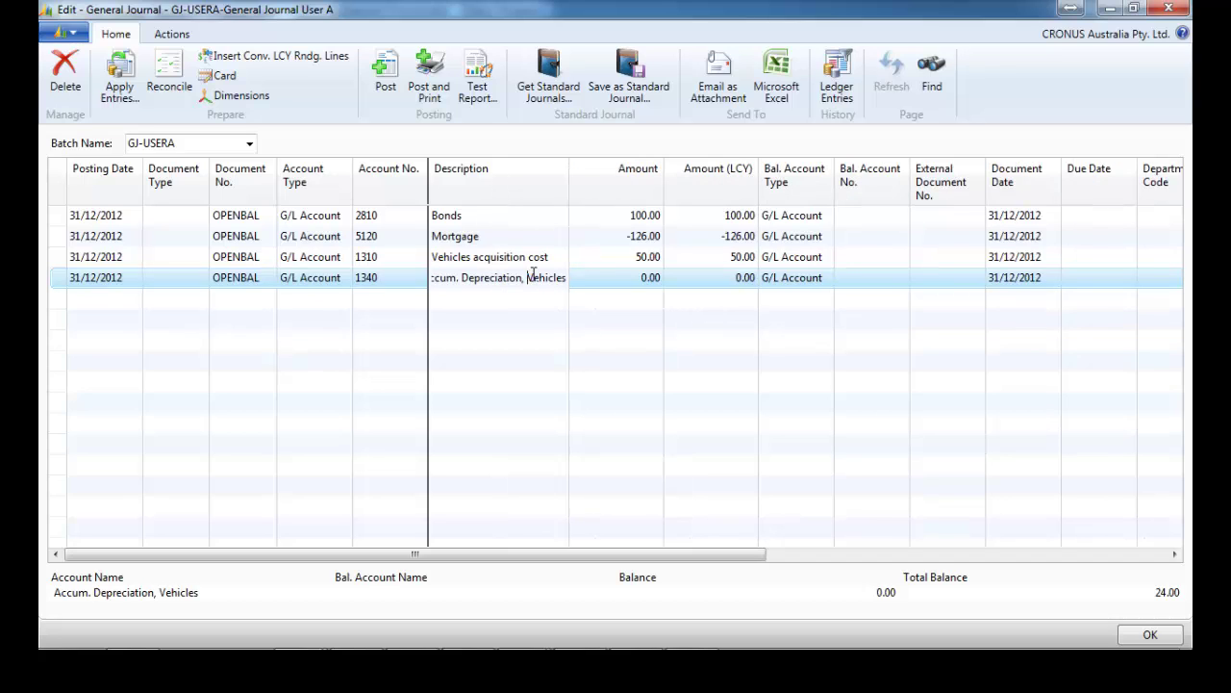
pyautogui.press('Tab')
pyautogui.write('-40')
pyautogui.press('Tab')
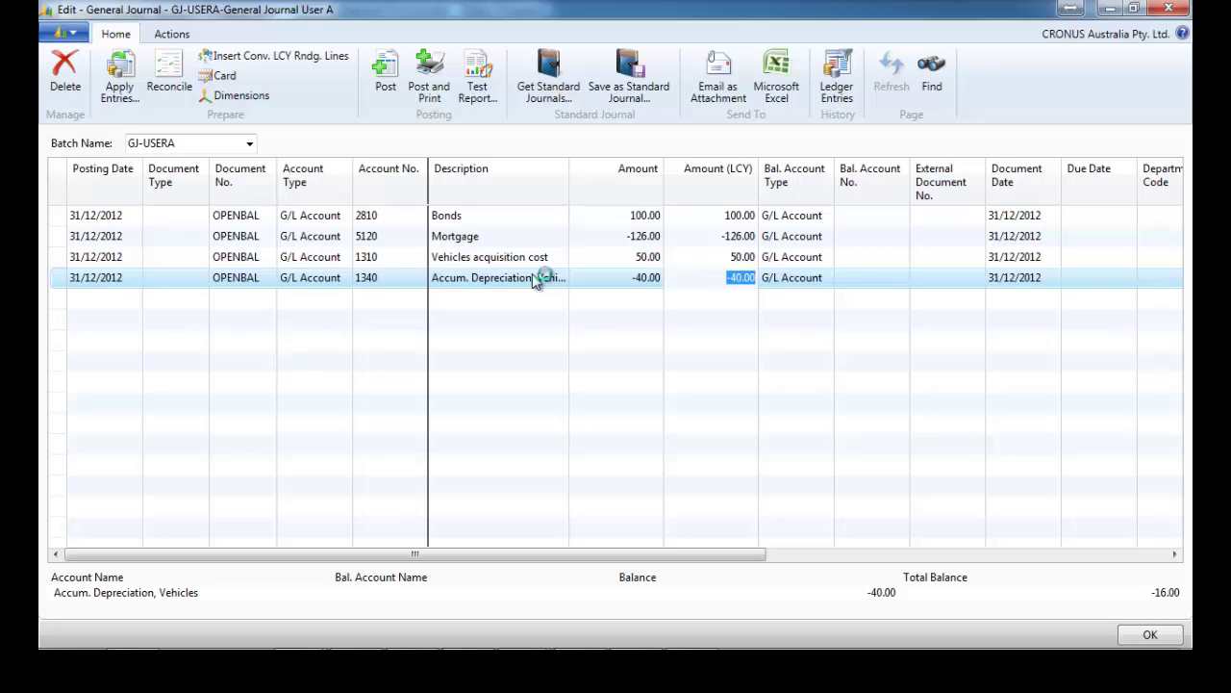
pyautogui.press('Down')
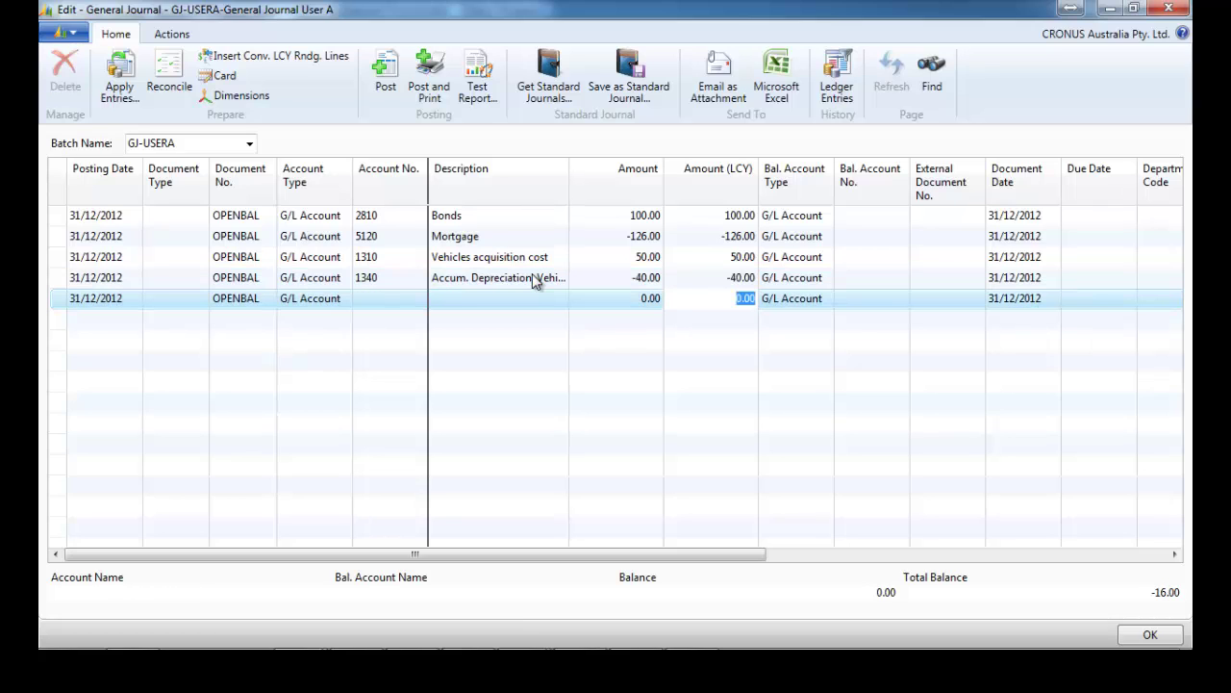
pyautogui.hotkey('shift', 'Tab')
pyautogui.hotkey('shift', 'Tab')
pyautogui.hotkey('shift', 'Tab')
pyautogui.hotkey('shift', 'Tab')
pyautogui.hotkey('shift', 'Tab')
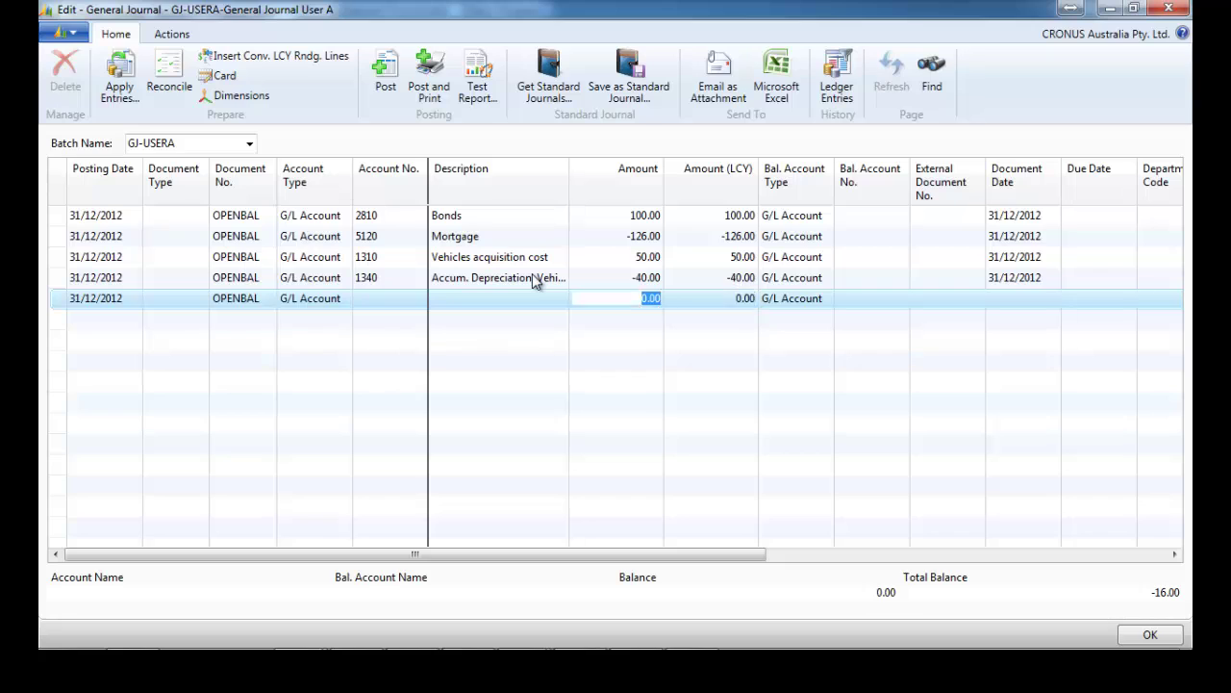
# - Start a Customer line for customer 10000 described 'invoice 401'
pyautogui.press('Tab')
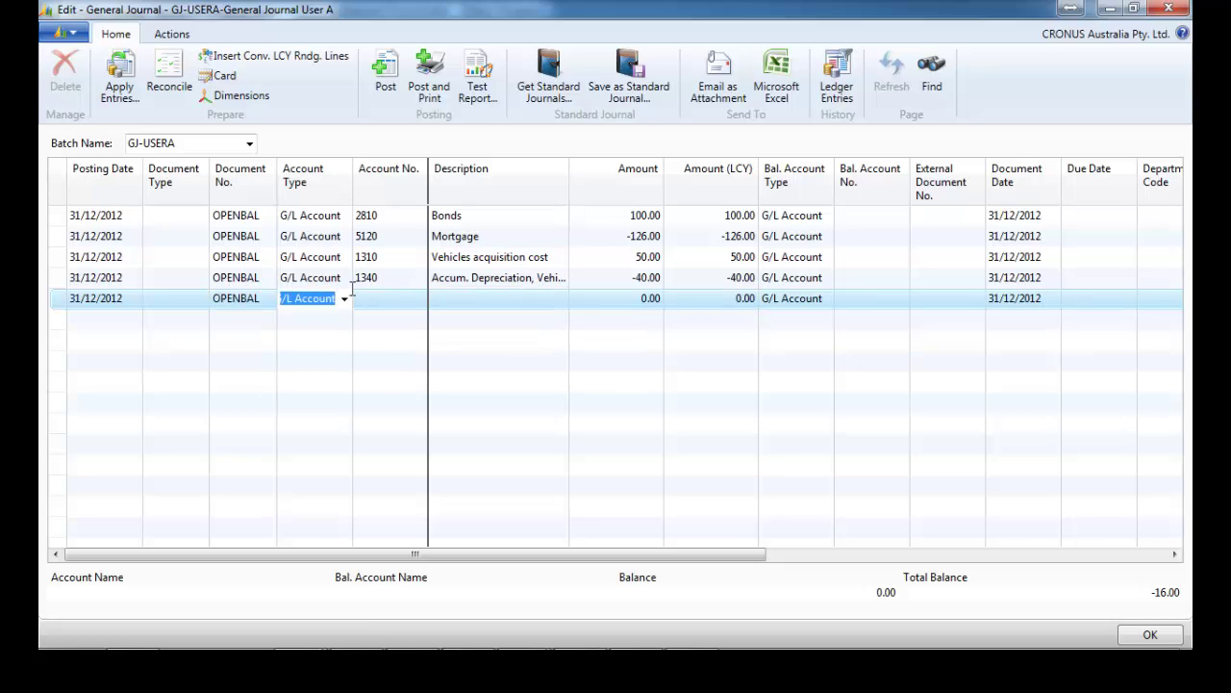
pyautogui.click(344, 298)
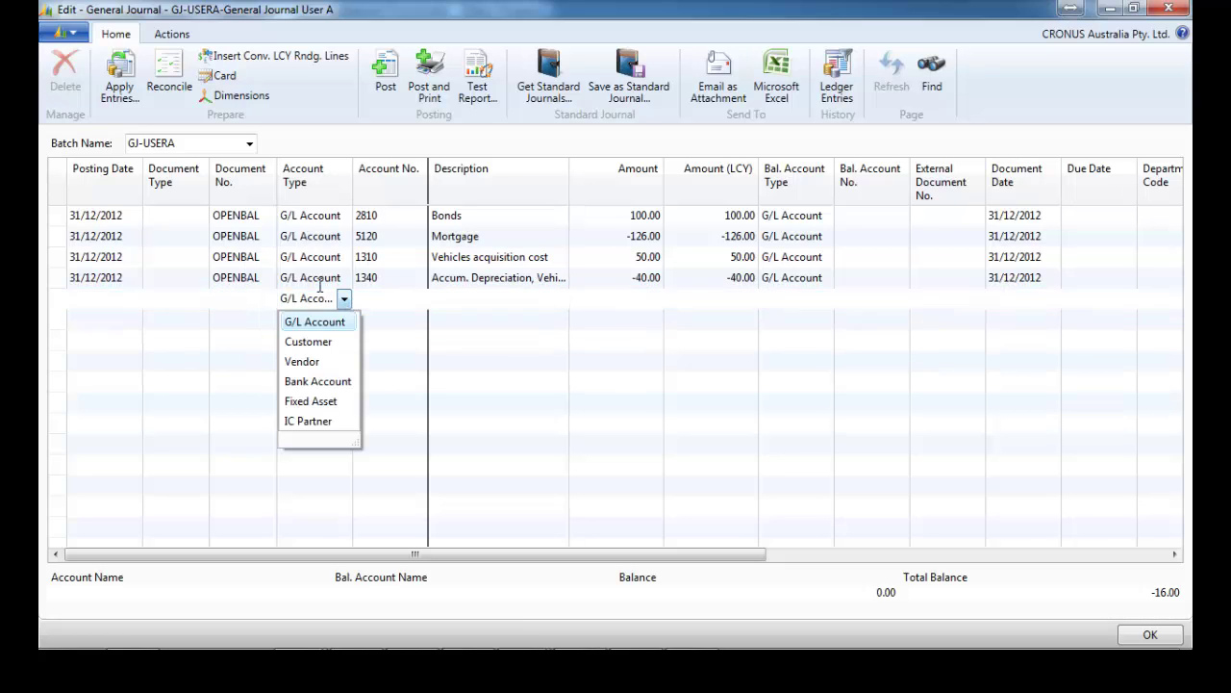
pyautogui.click(307, 342)
pyautogui.click(375, 300)
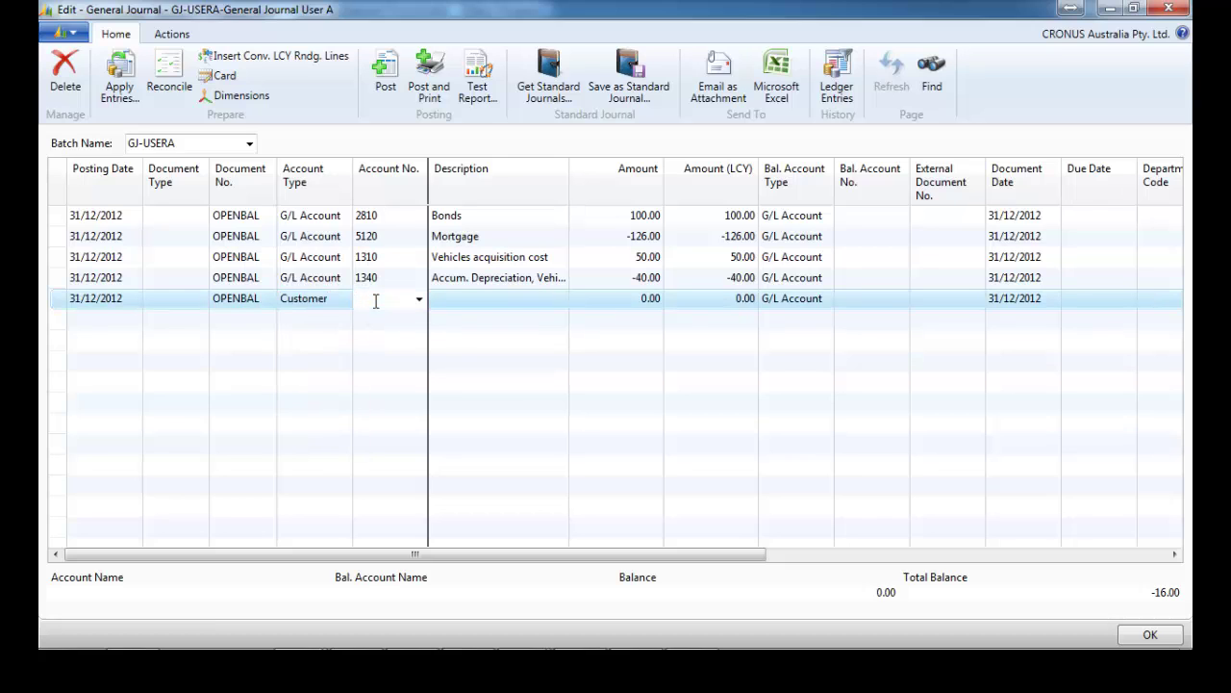
pyautogui.write('10000')
pyautogui.press('Tab')
pyautogui.press('Tab')
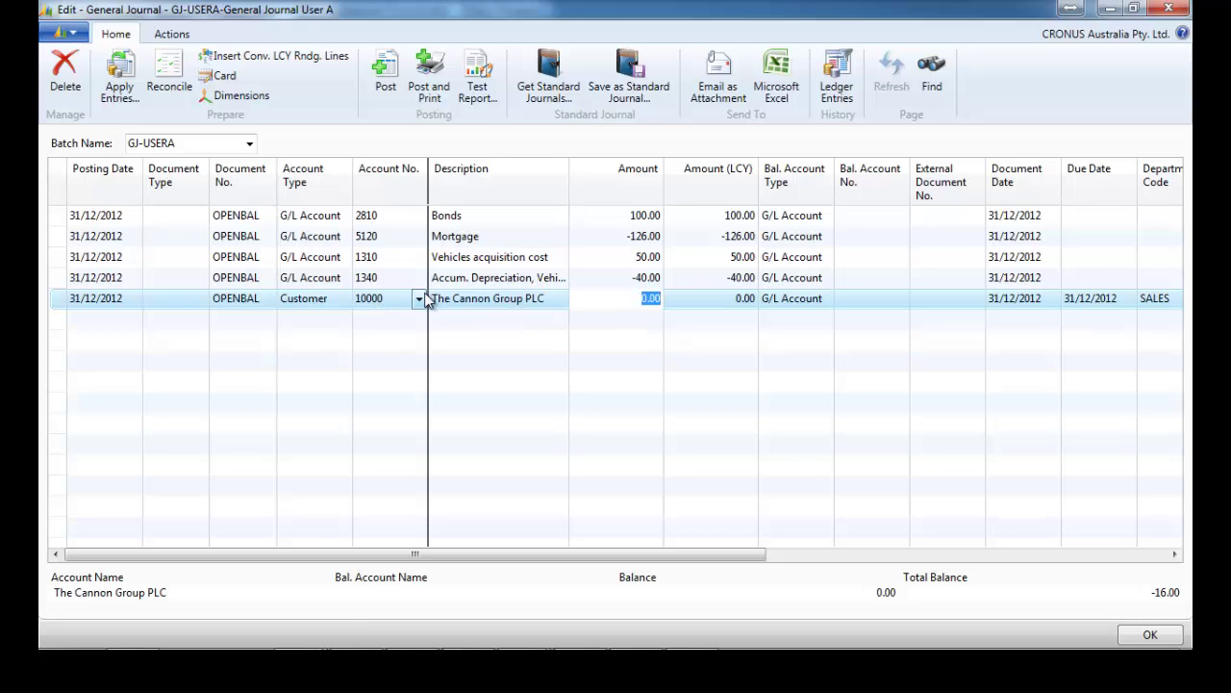
pyautogui.click(550, 299)
pyautogui.write('invoice')
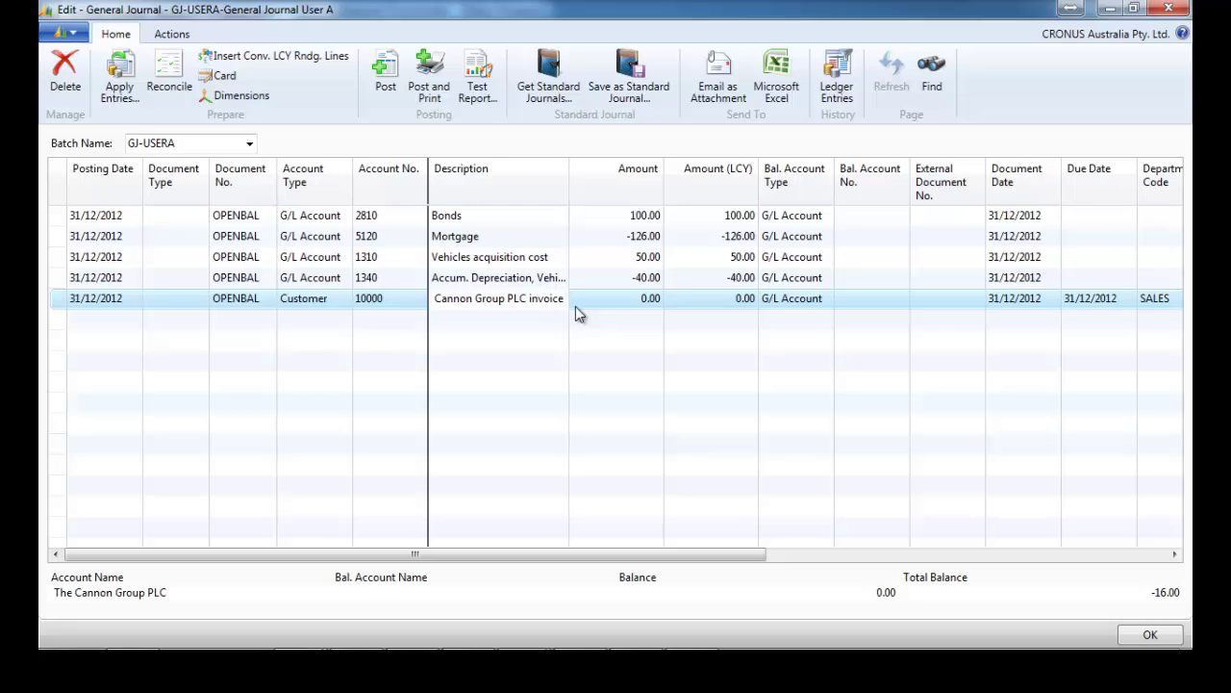
pyautogui.write(' 401')
# - Give that line amount 20, document date 1/11/2012 and due date 30/11/2012
pyautogui.press('Tab')
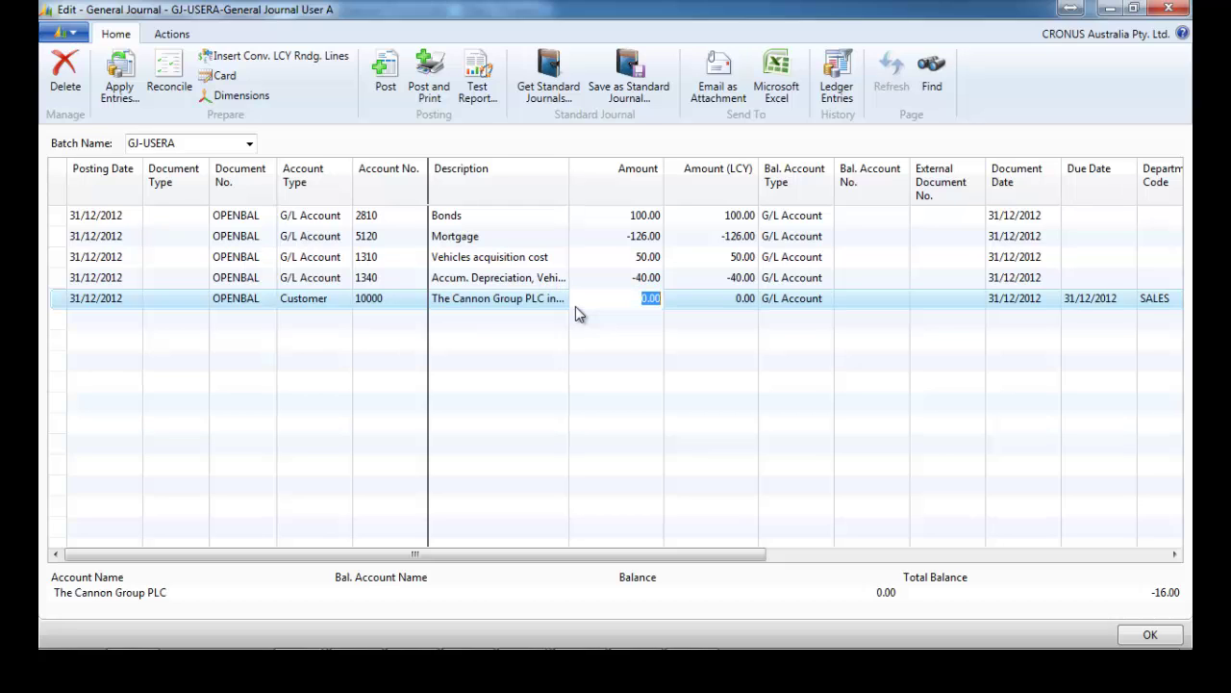
pyautogui.write('20')
pyautogui.press('Tab')
pyautogui.press('Tab')
pyautogui.press('Tab')
pyautogui.press('Tab')
pyautogui.press('Tab')
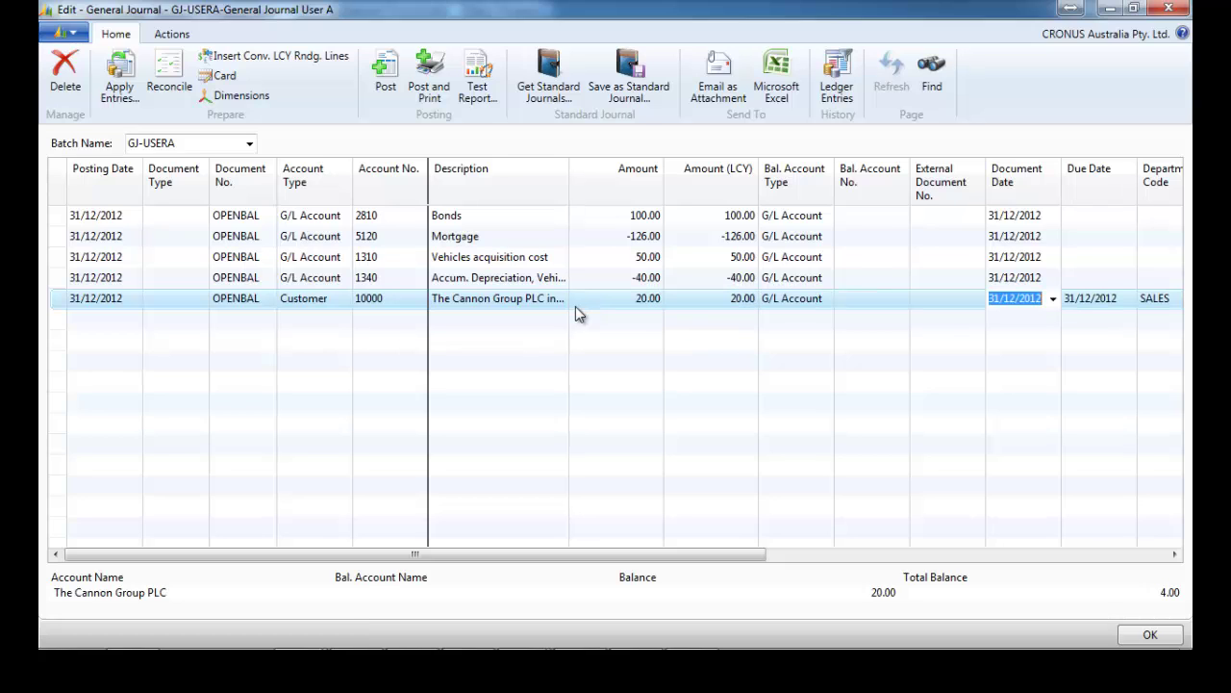
pyautogui.write('011112')
pyautogui.press('Tab')
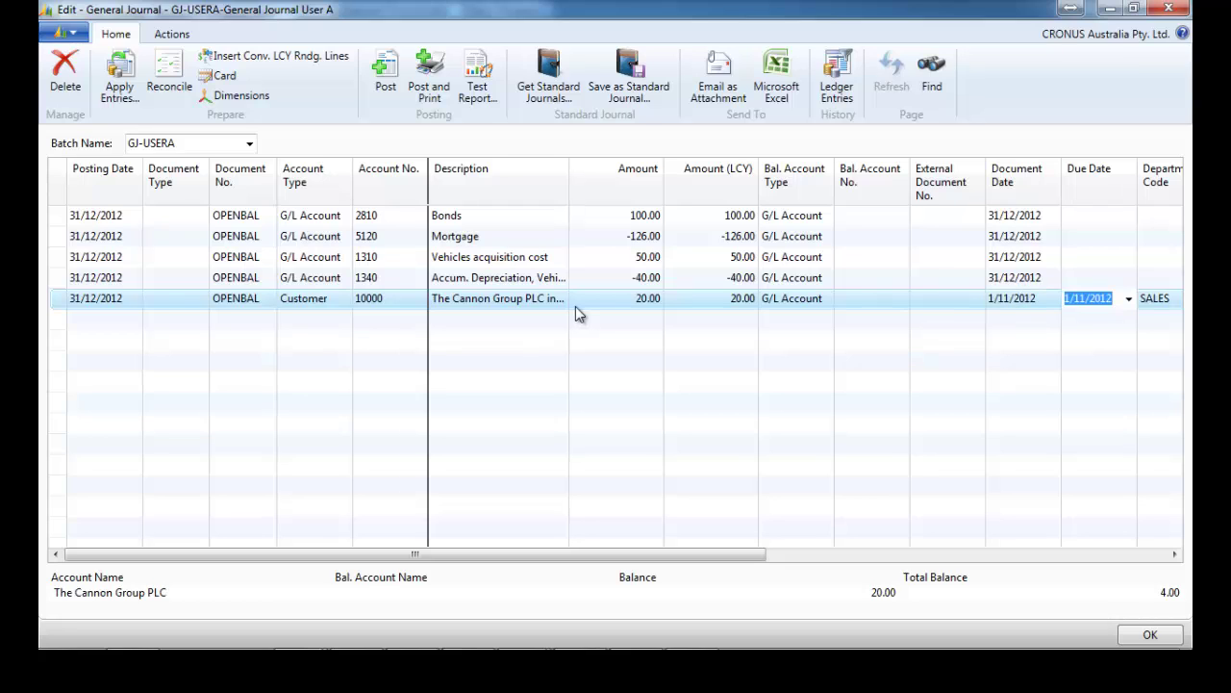
pyautogui.write('301112')
pyautogui.press('Tab')
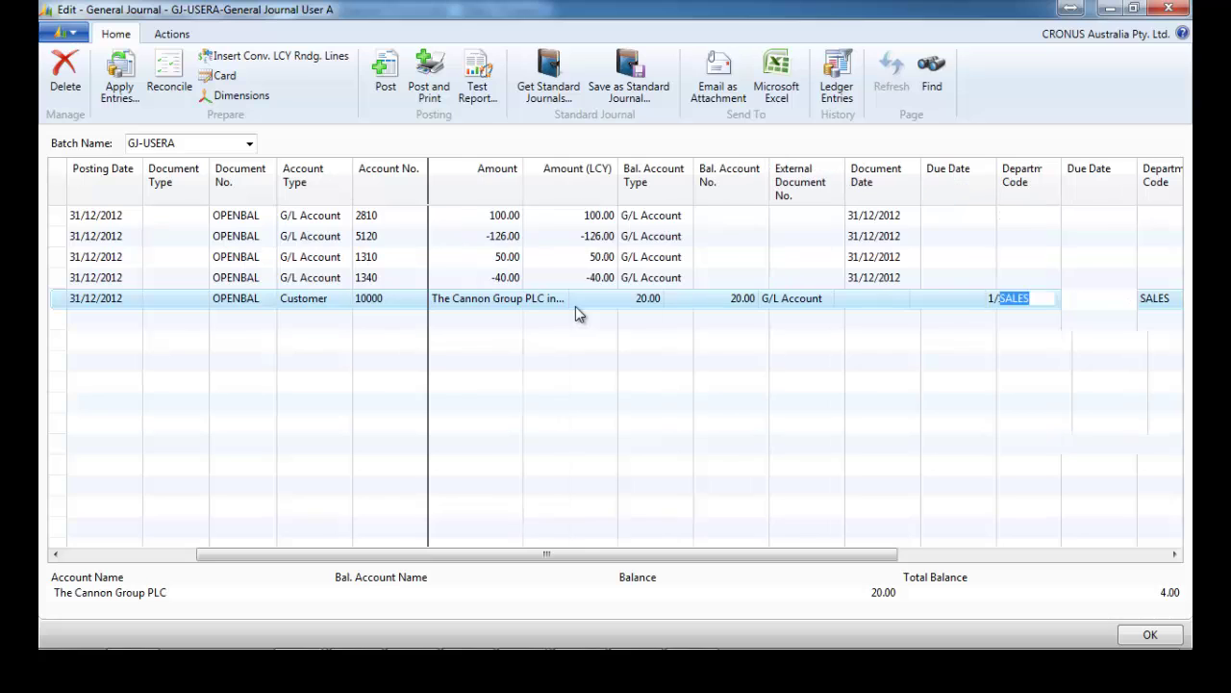
pyautogui.press('Return')
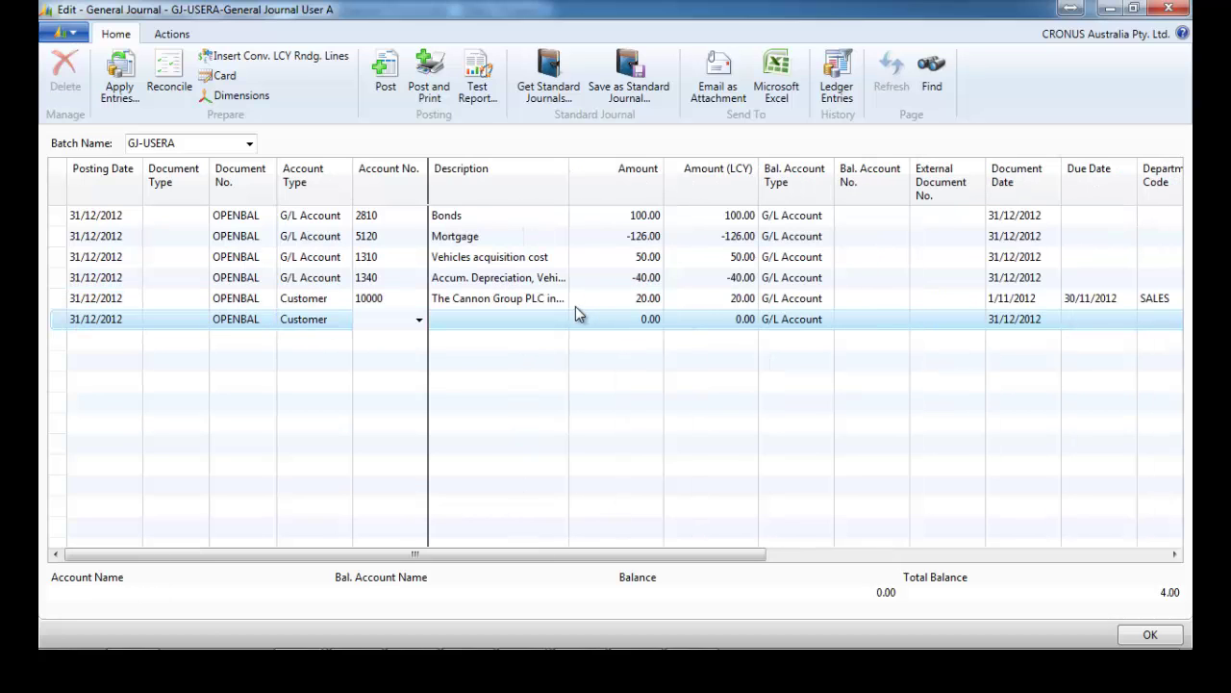
# - Add a second customer 10000 line described 'invoice 144' with external document 744
pyautogui.write('10000')
pyautogui.press('Tab')
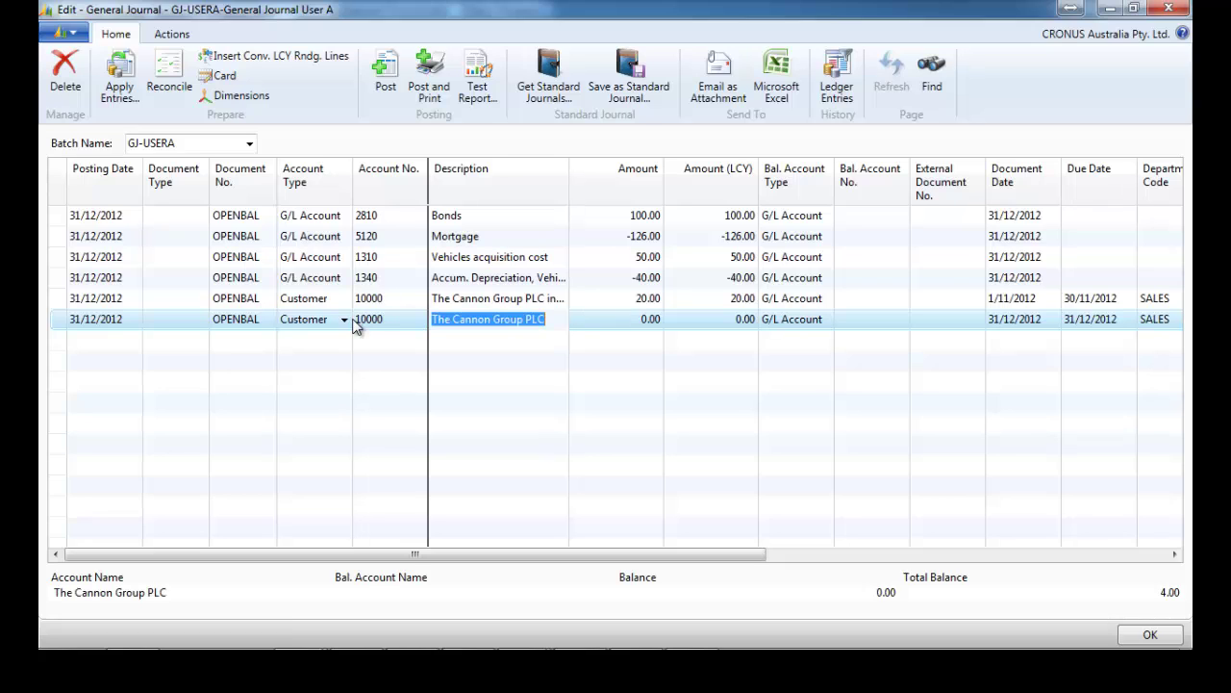
pyautogui.click(551, 319)
pyautogui.write('invoice')
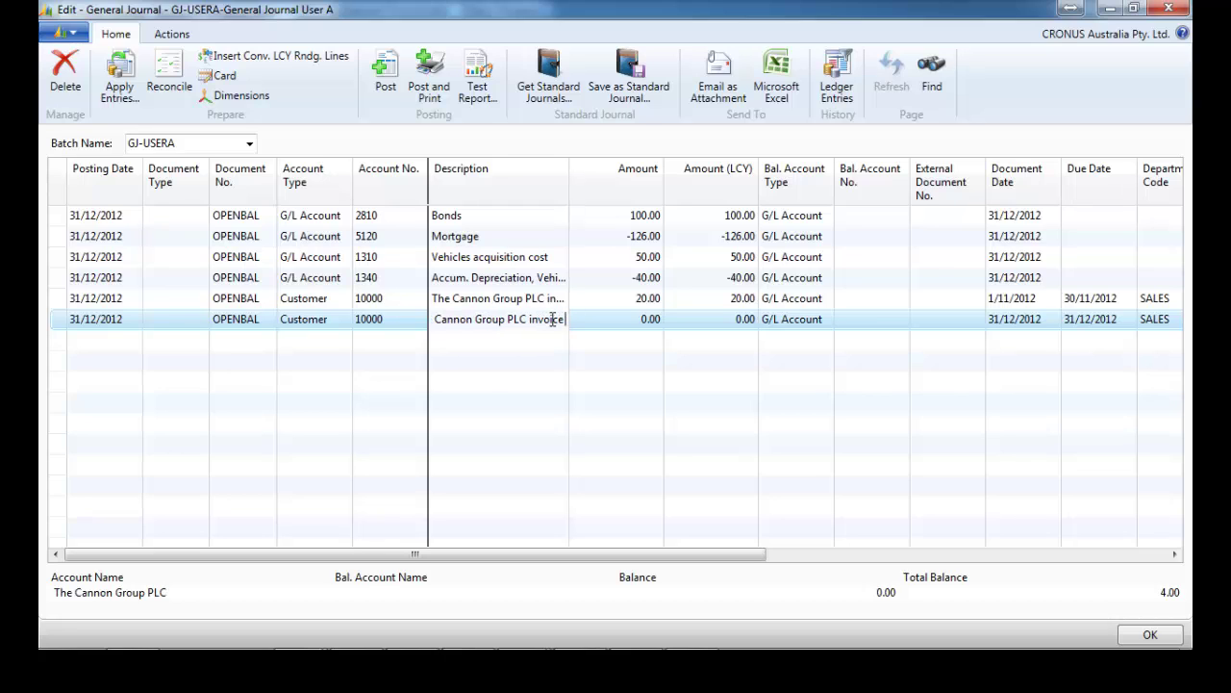
pyautogui.write(' 144')
pyautogui.press('Tab')
pyautogui.press('Tab')
pyautogui.press('Tab')
pyautogui.press('Tab')
pyautogui.press('Tab')
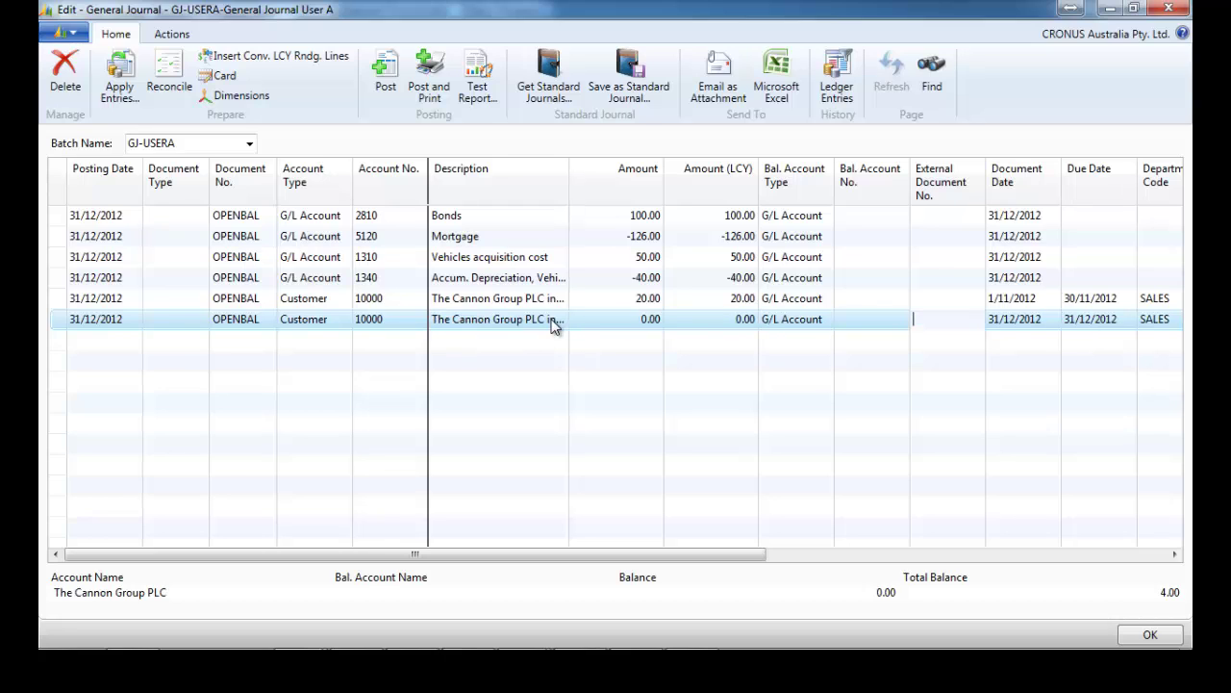
pyautogui.write('744')
pyautogui.press('Tab')
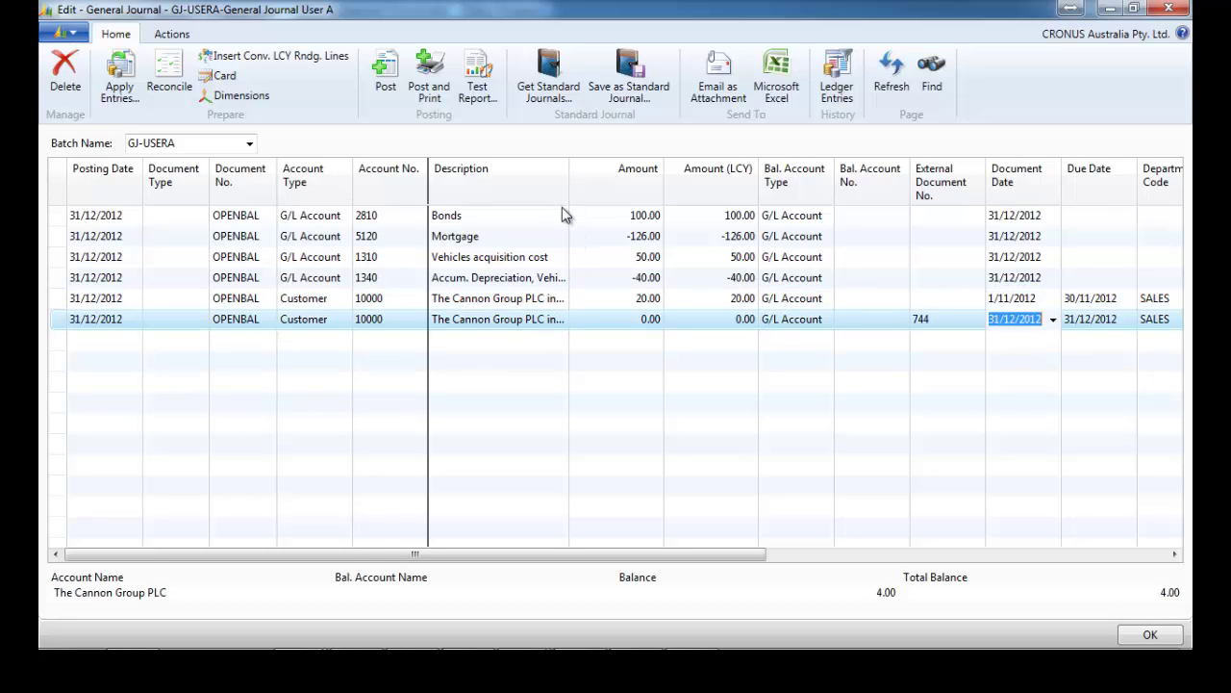
# - Set external document 401 on the first invoice; date the second 15/11/2012, due 31/12/2012
pyautogui.moveTo(568, 188); pyautogui.dragTo(593, 183)
pyautogui.click(962, 306)
pyautogui.write('401')
pyautogui.click(976, 318)
pyautogui.press('Tab')
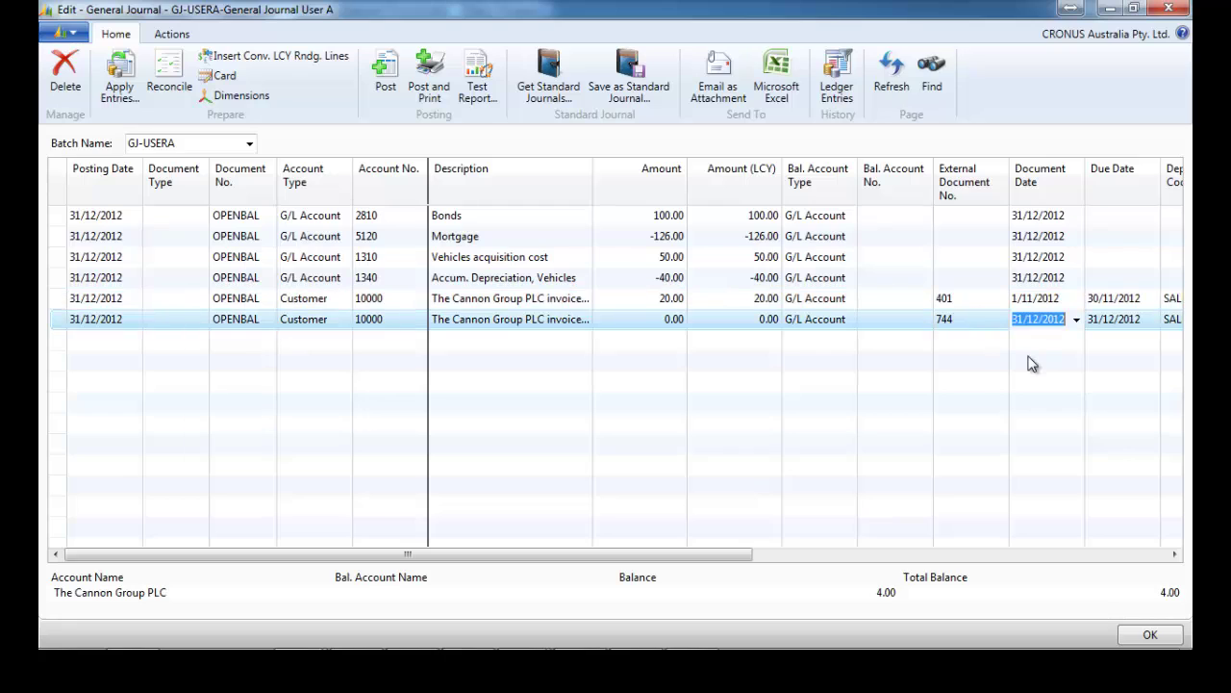
pyautogui.write('1')
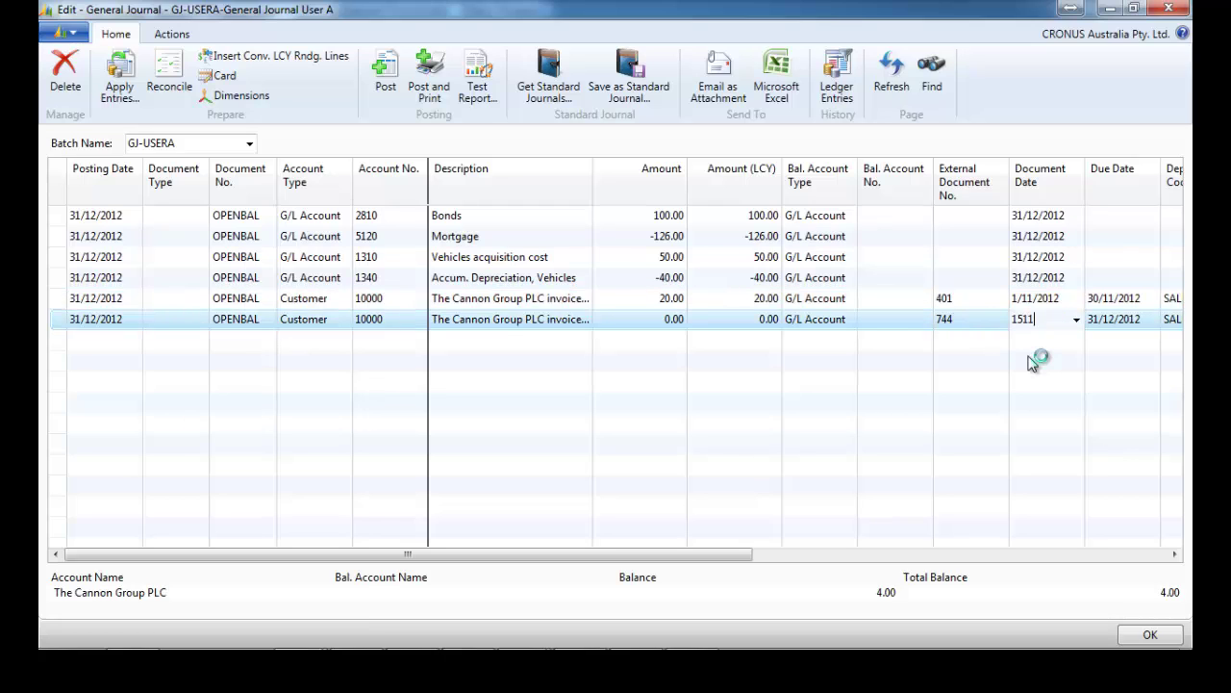
pyautogui.write('5/11/2012')
pyautogui.press('Tab')
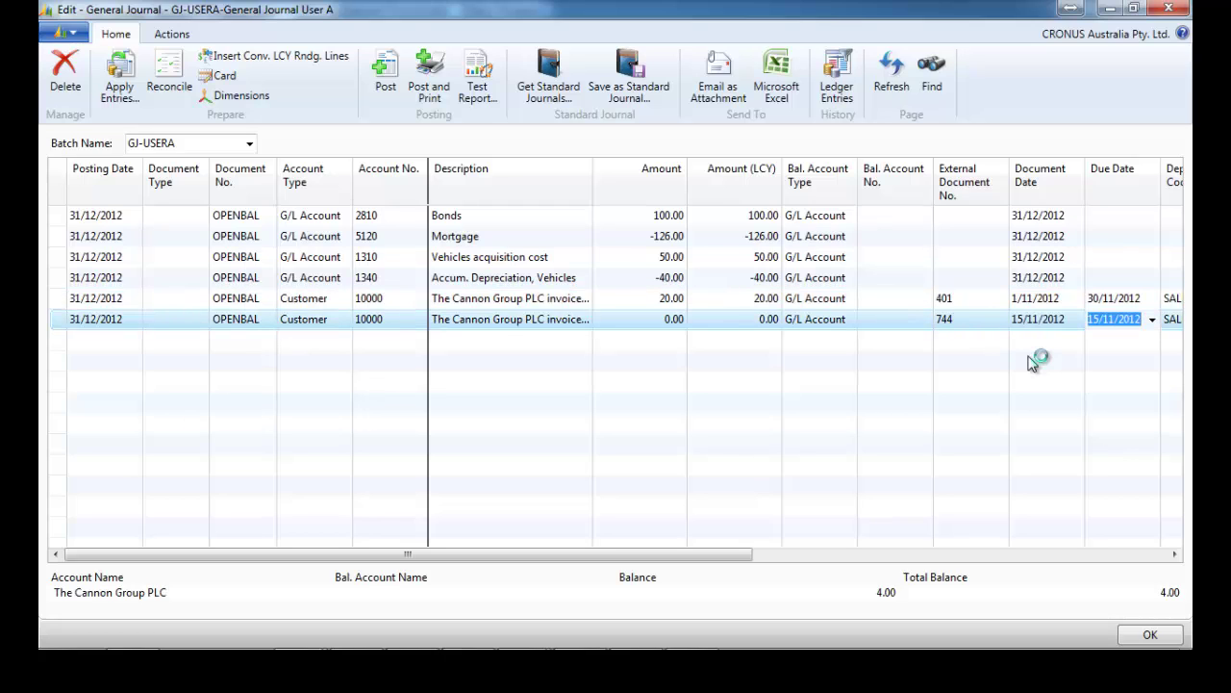
pyautogui.write('31/12/2012')
pyautogui.press('Tab')
pyautogui.hotkey('shift', 'Tab')
pyautogui.hotkey('shift', 'Tab')
pyautogui.hotkey('shift', 'Tab')
pyautogui.hotkey('shift', 'Tab')
pyautogui.hotkey('shift', 'Tab')
pyautogui.hotkey('shift', 'Tab')
pyautogui.hotkey('shift', 'Tab')
pyautogui.hotkey('shift', 'Tab')
pyautogui.hotkey('shift', 'Tab')
pyautogui.hotkey('shift', 'Tab')
pyautogui.hotkey('shift', 'Tab')
pyautogui.hotkey('shift', 'Tab')
pyautogui.hotkey('shift', 'Tab')
# - Start a Vendor line for vendor 10000 Canberra Postmaster described 'invoice 9968'
pyautogui.press('Down')
pyautogui.press('Tab')
pyautogui.press('Tab')
pyautogui.press('Tab')
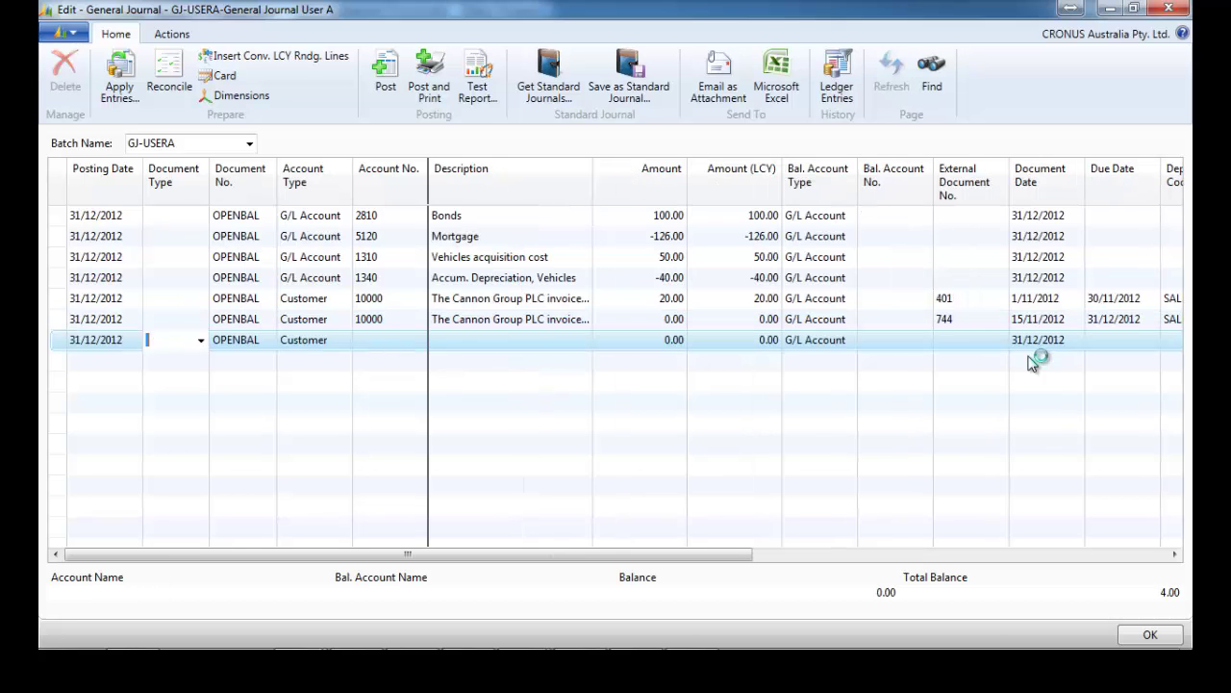
pyautogui.click(343, 340)
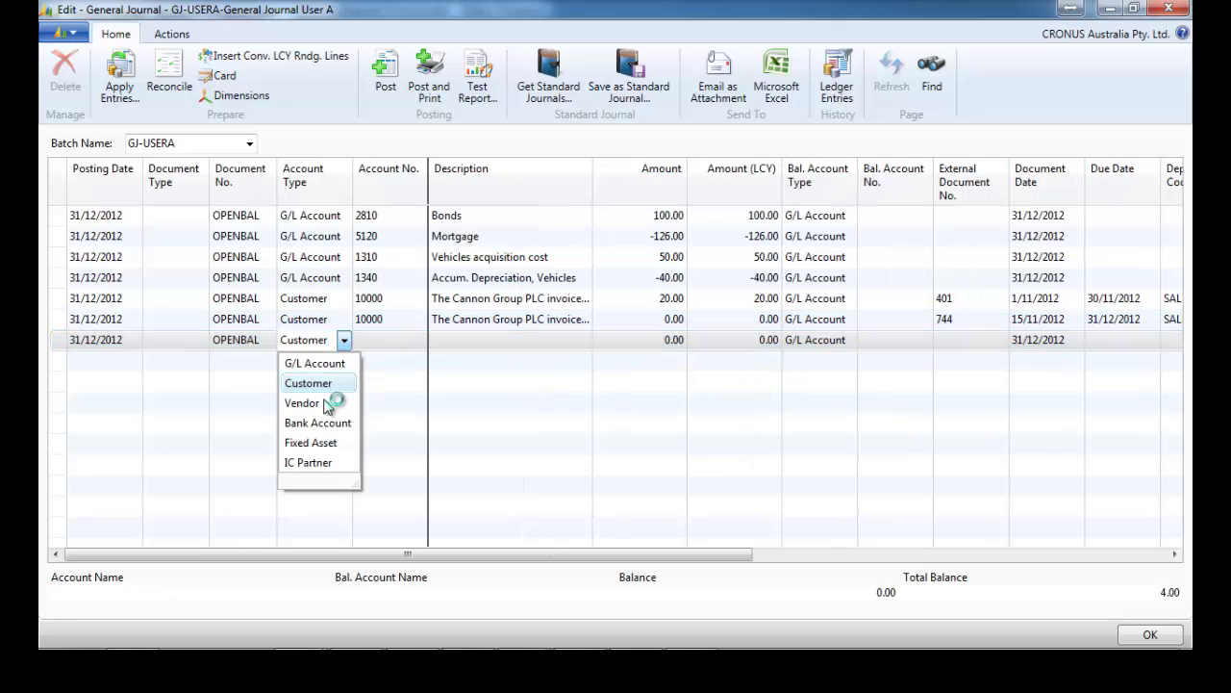
pyautogui.click(327, 403)
pyautogui.click(379, 339)
pyautogui.write('10000')
pyautogui.press('Tab')
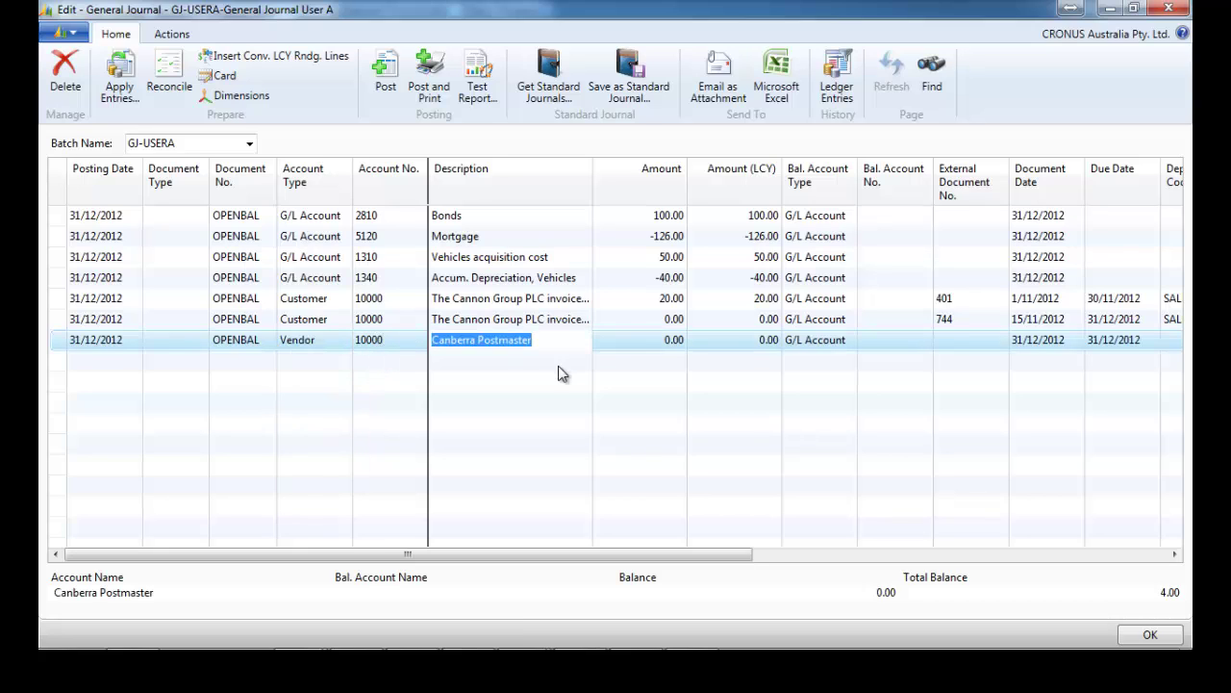
pyautogui.click(550, 342)
pyautogui.write('invoice 9968')
pyautogui.press('Tab')
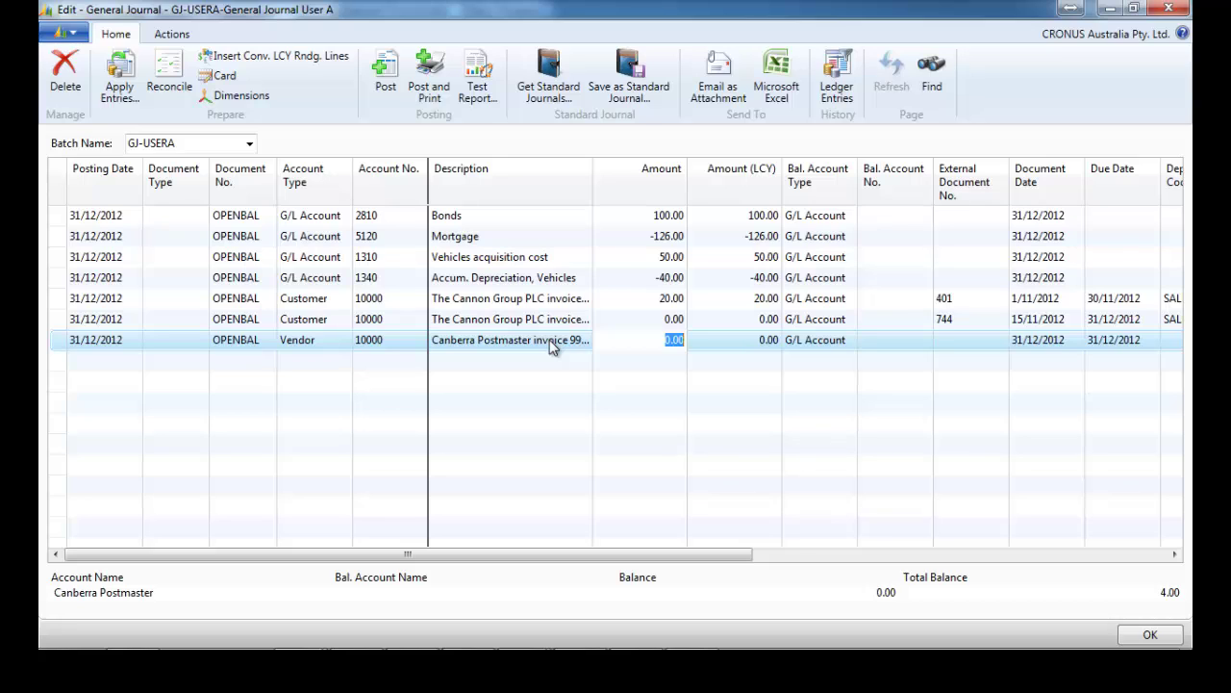
# - Give the vendor line amount -40, external document 164696, dated 1/10/2012 and due 31/12/2012
pyautogui.write('-40')
pyautogui.press('Tab')
pyautogui.press('Tab')
pyautogui.press('Tab')
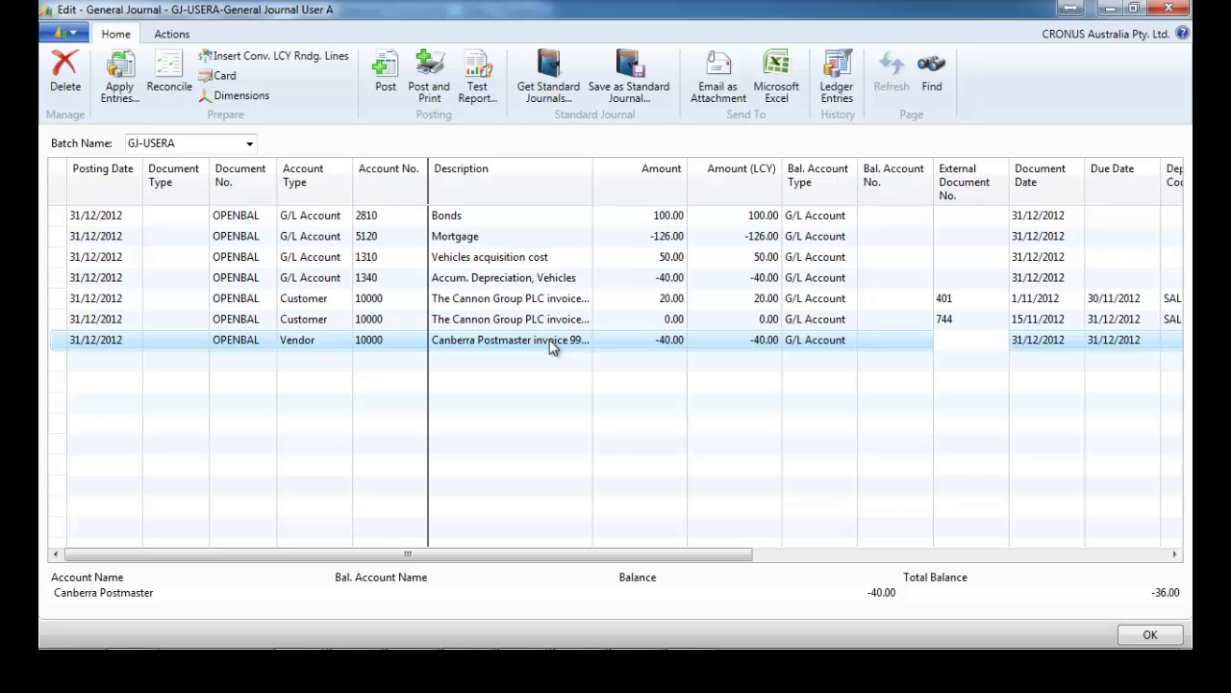
pyautogui.write('164696')
pyautogui.press('Tab')
pyautogui.write('0110')
pyautogui.press('Tab')
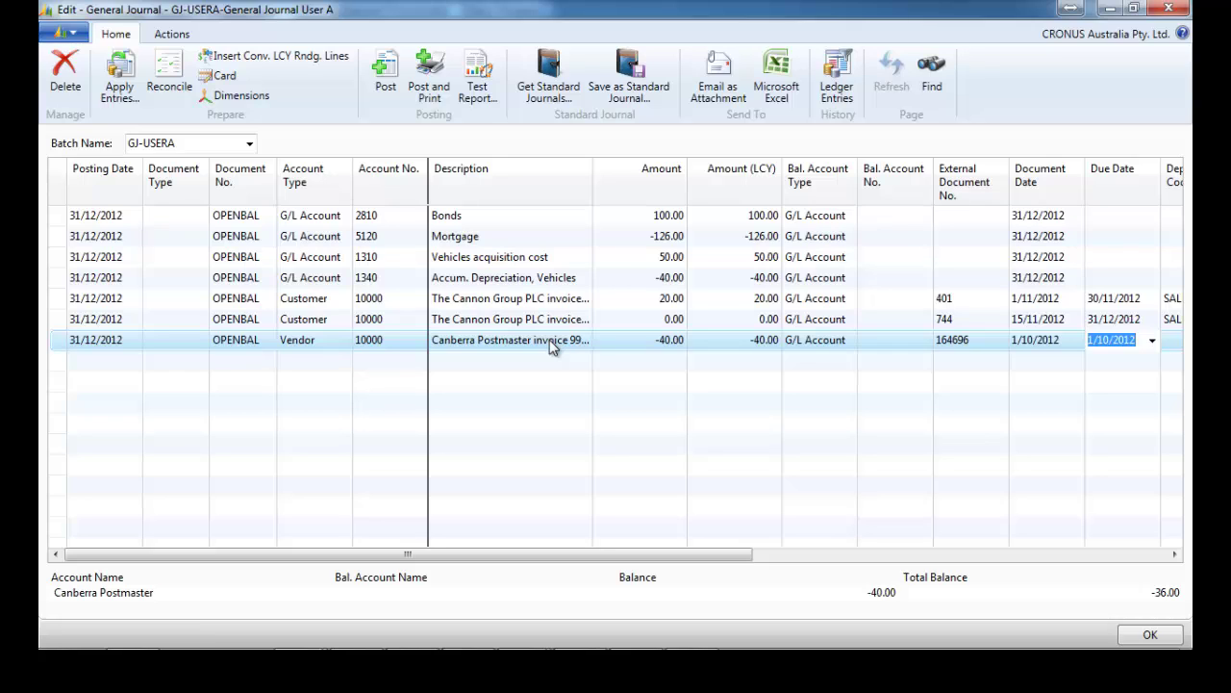
pyautogui.write('311012')
pyautogui.press('BackSpace')
pyautogui.press('BackSpace')
pyautogui.press('BackSpace')
pyautogui.press('BackSpace')
pyautogui.press('BackSpace')
pyautogui.press('BackSpace')
pyautogui.press('Return')
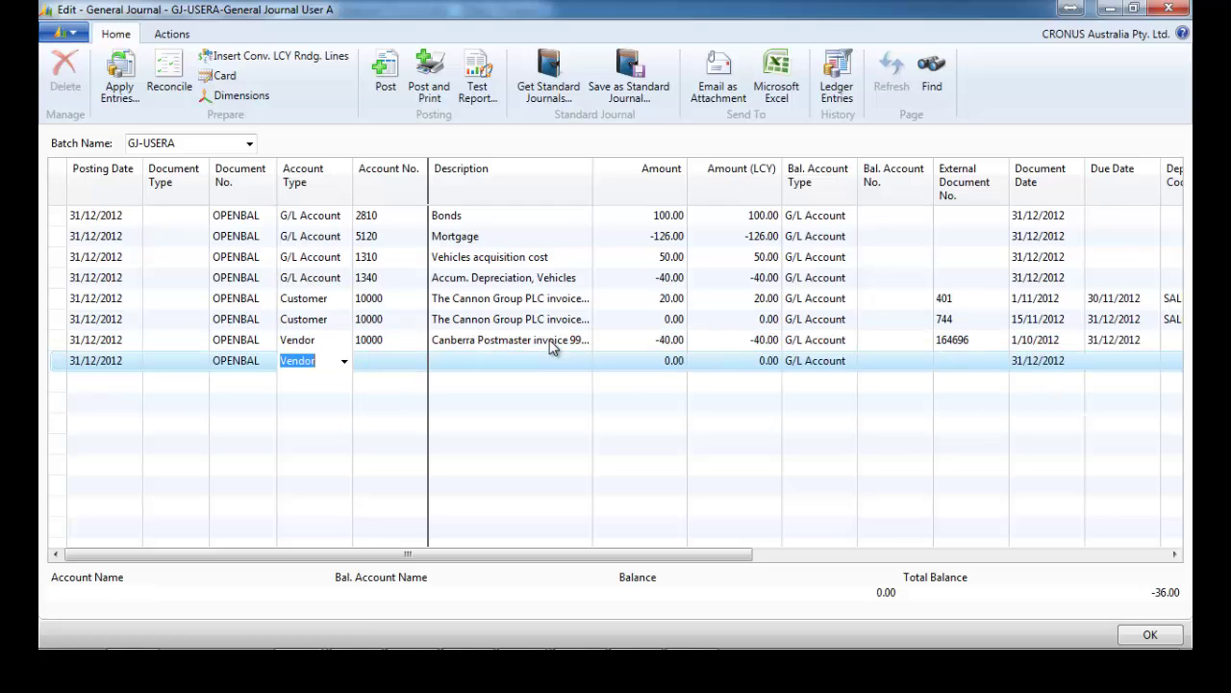
# - Make the new line a Bank Account line for bank account CBA
pyautogui.click(345, 362)
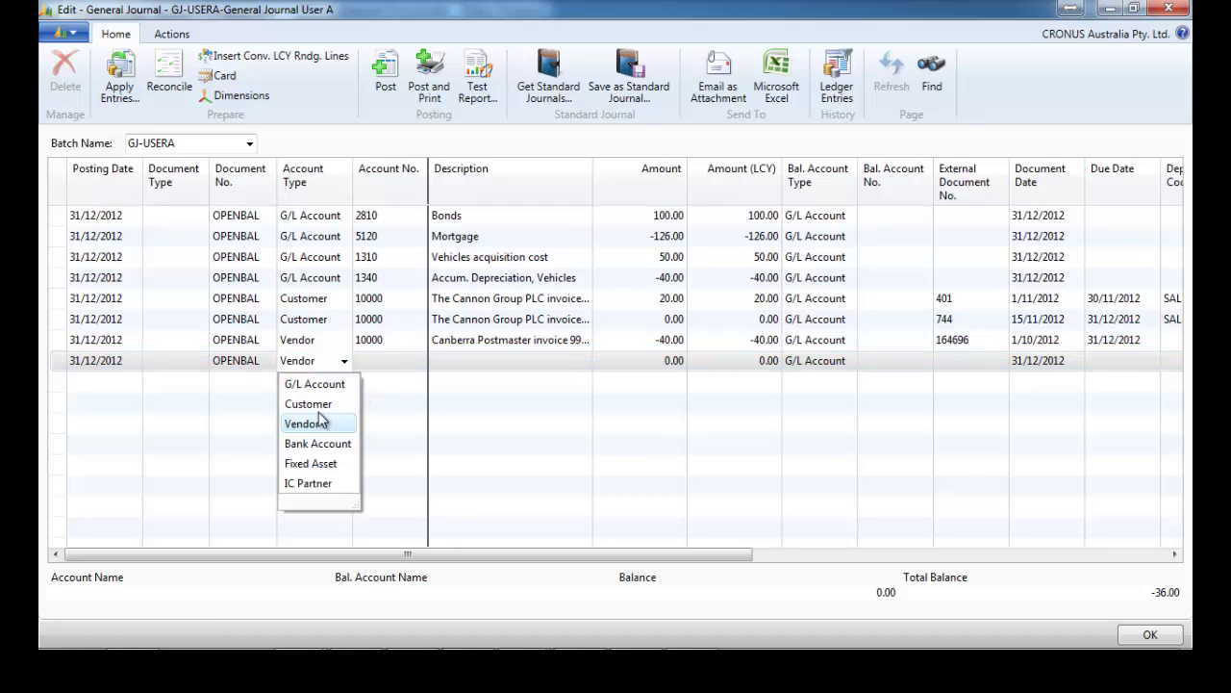
pyautogui.click(323, 444)
pyautogui.click(385, 362)
pyautogui.click(419, 361)
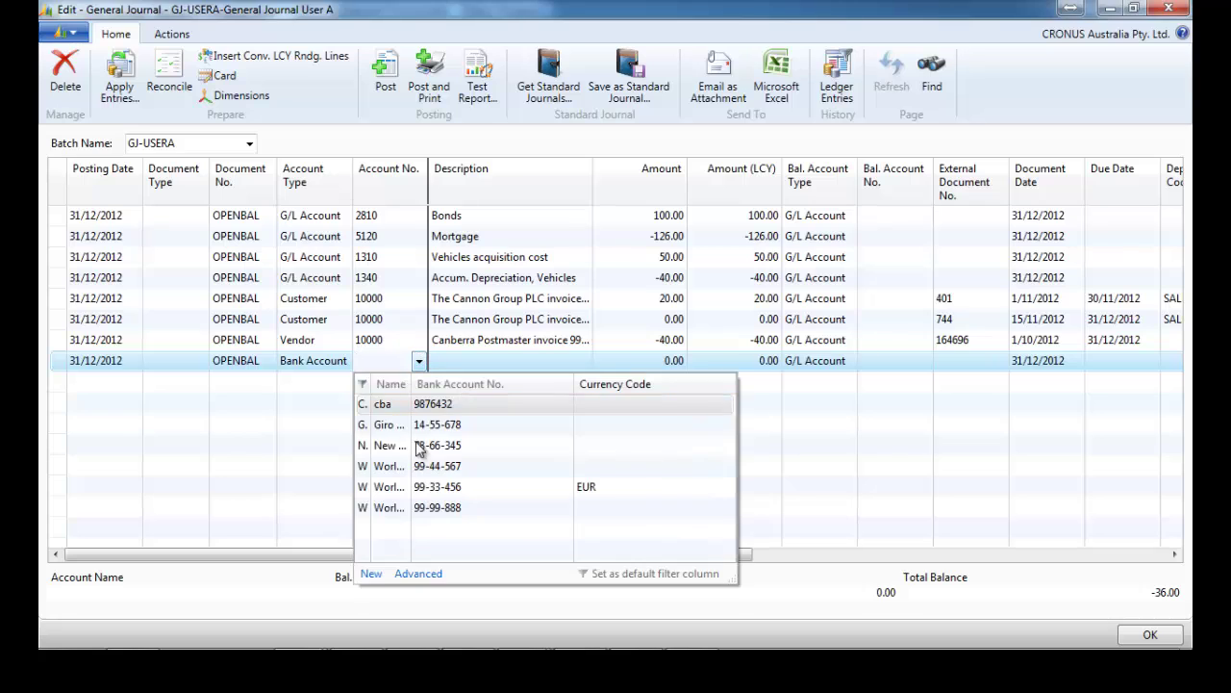
pyautogui.moveTo(375, 391); pyautogui.dragTo(433, 391)
pyautogui.click(462, 404)
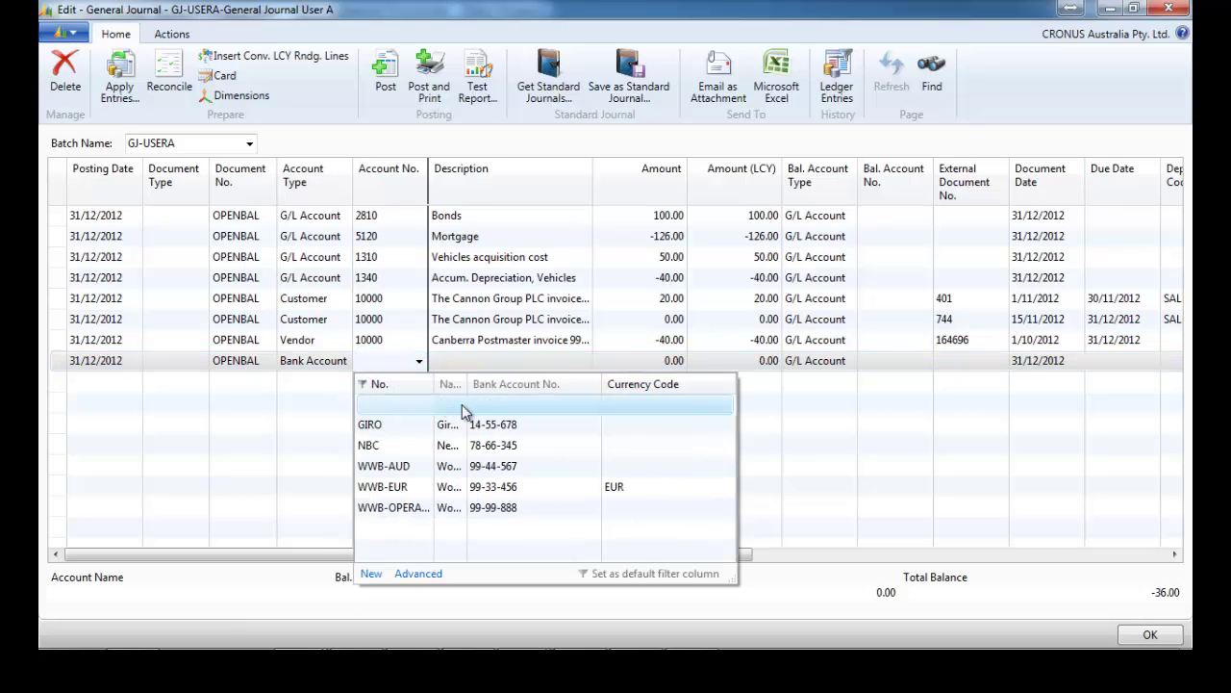
# - Reopen GJ-USERA and describe the CBA line 'statement amount 31/12/12' with amount 10
pyautogui.click(1149, 634)
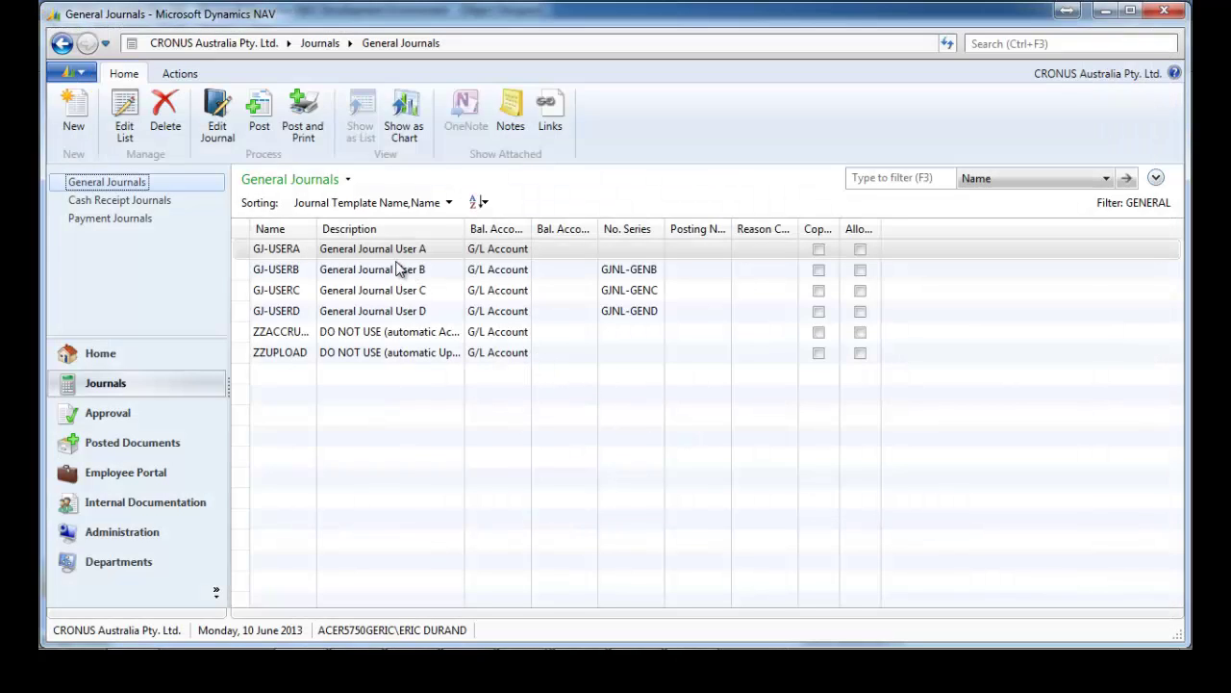
pyautogui.click(215, 124)
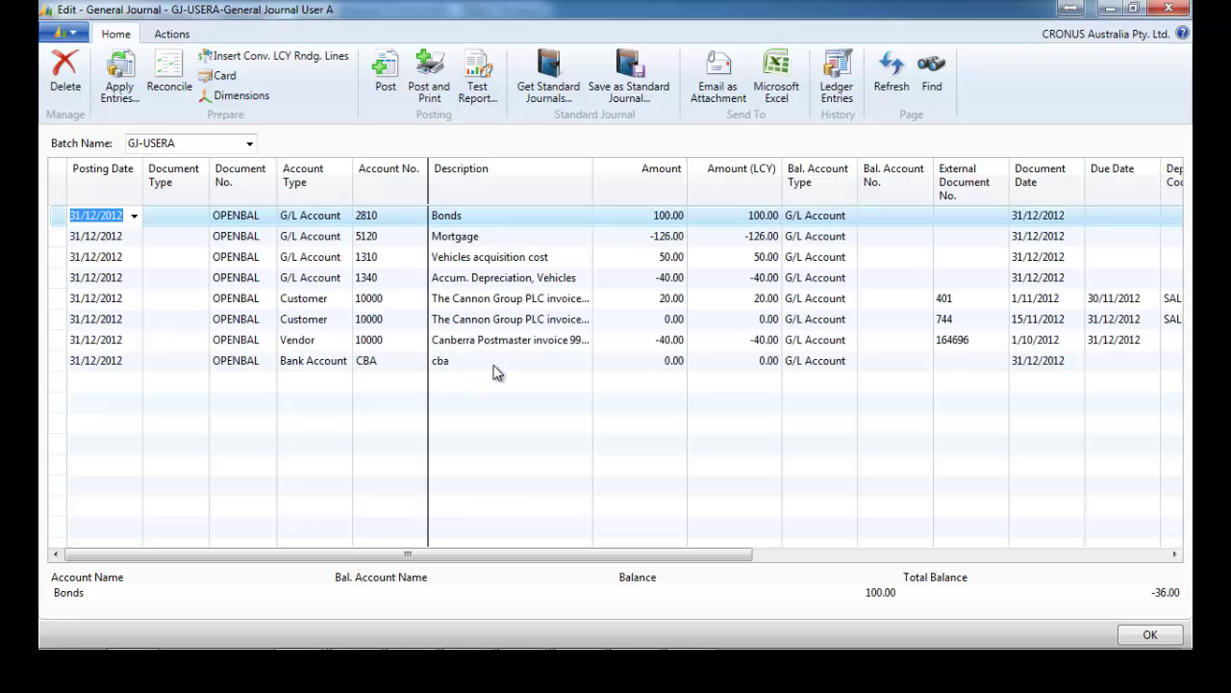
pyautogui.click(641, 366)
pyautogui.click(643, 365)
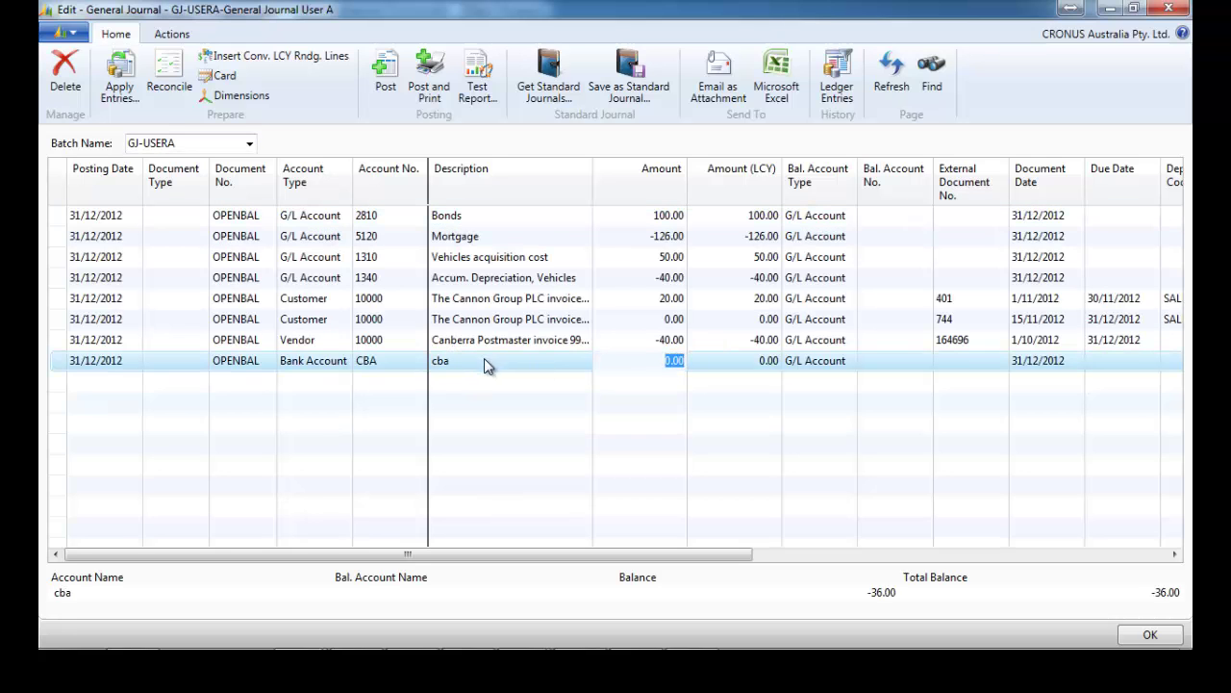
pyautogui.moveTo(483, 364); pyautogui.dragTo(426, 371)
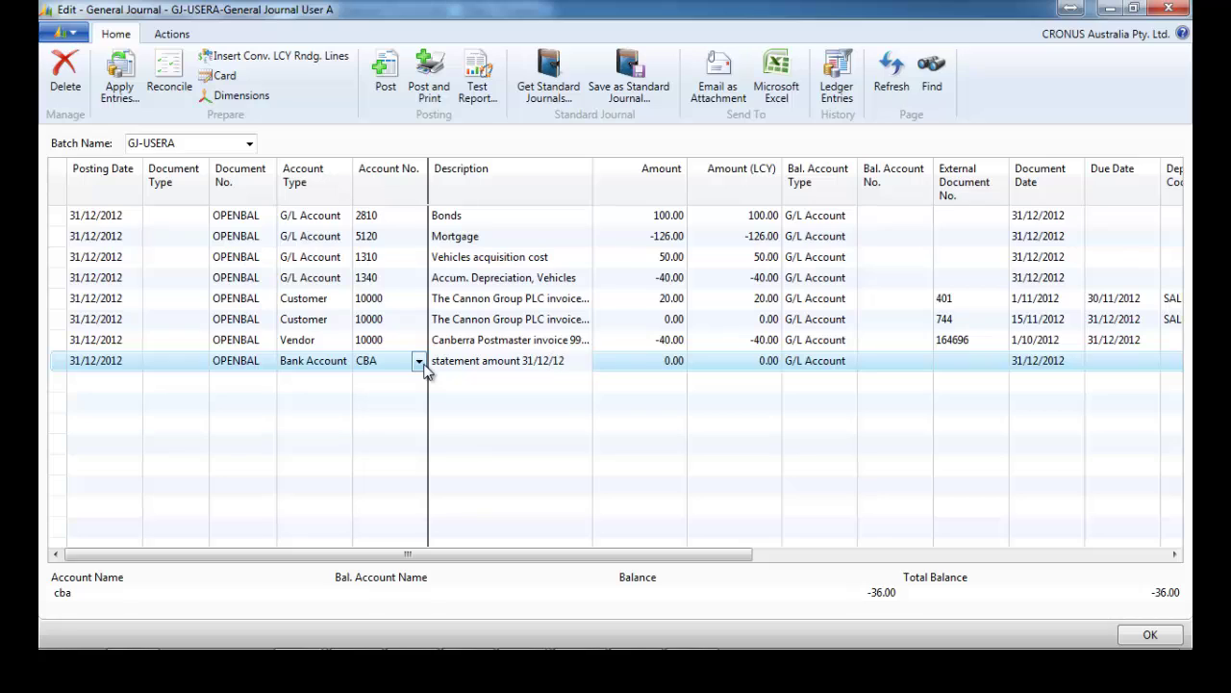
pyautogui.press('Tab')
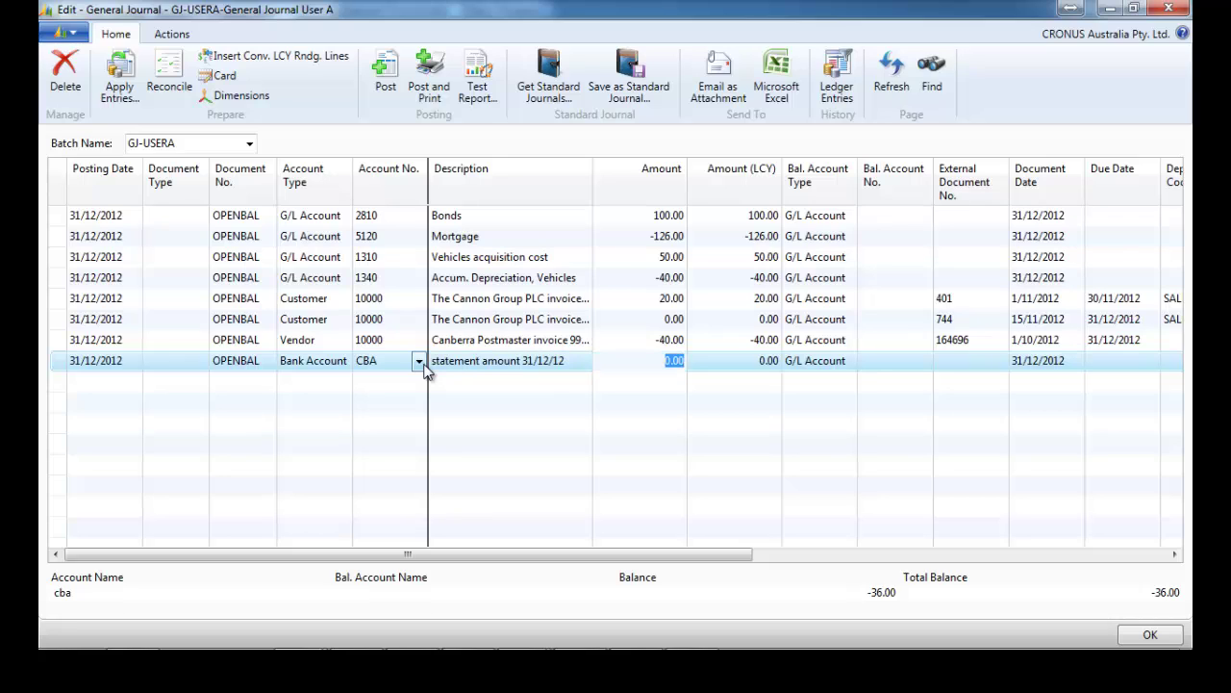
pyautogui.write('10')
pyautogui.press('Down')
# - Add a CBA line for unpresented cheque 198799 of -1.00
pyautogui.click(397, 389)
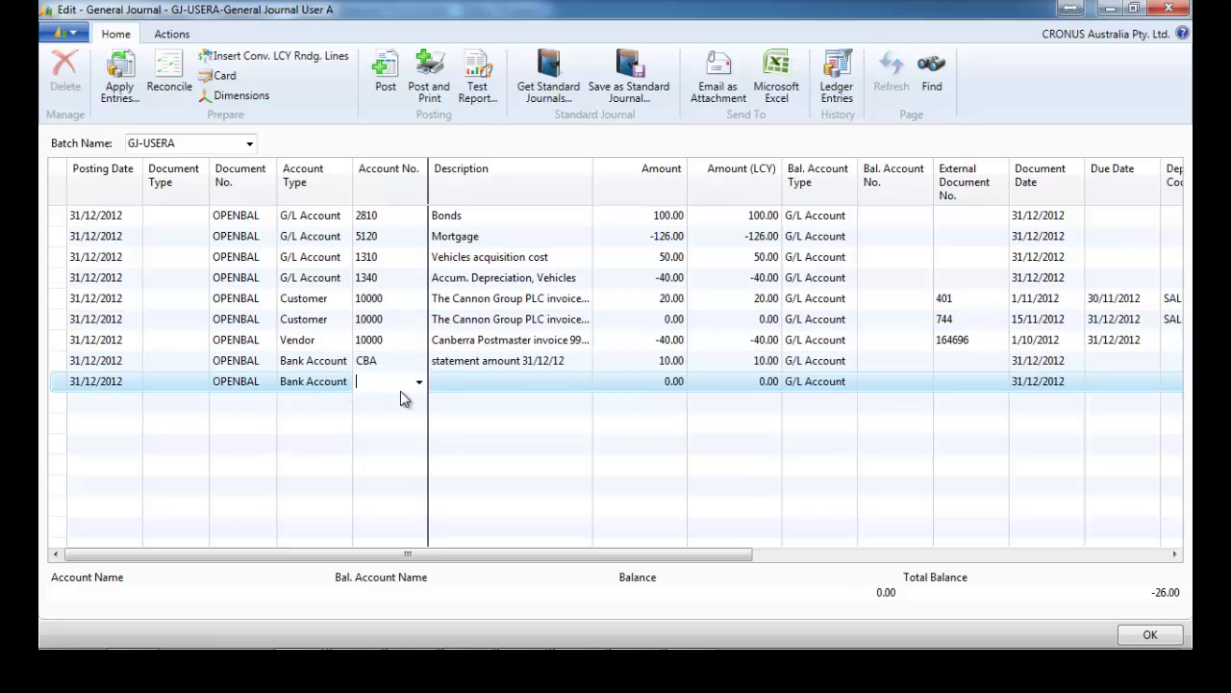
pyautogui.press('F8')
pyautogui.click(445, 382)
pyautogui.write('cba')
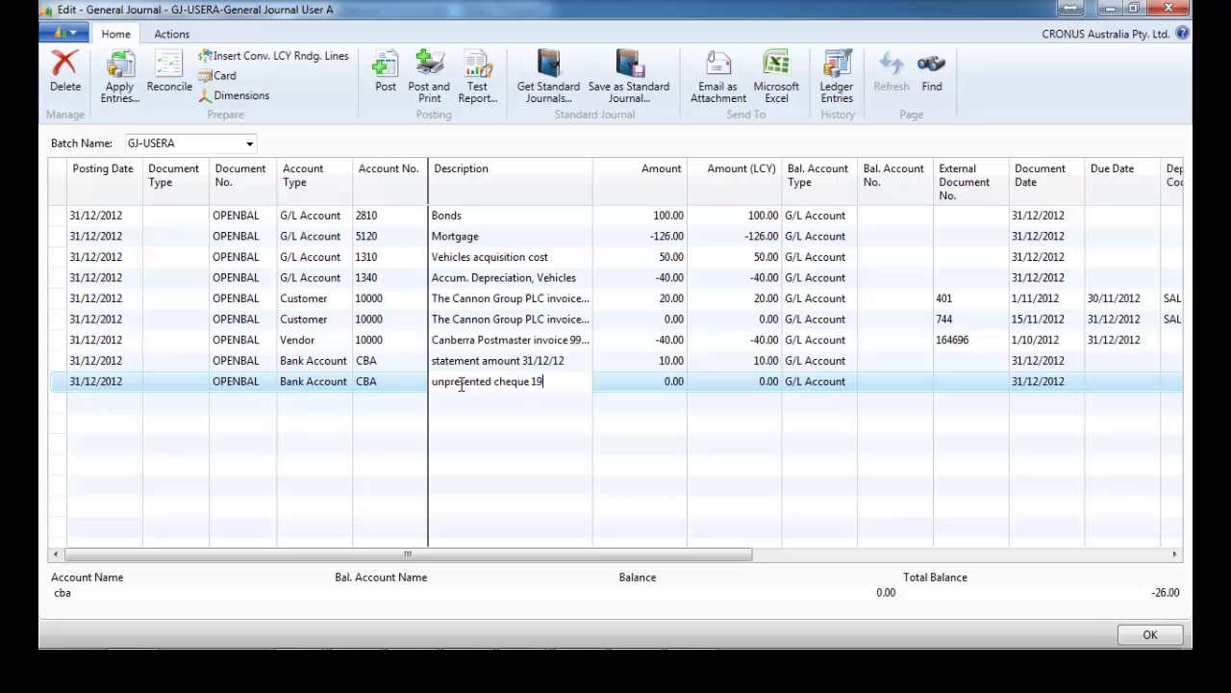
pyautogui.press('Tab')
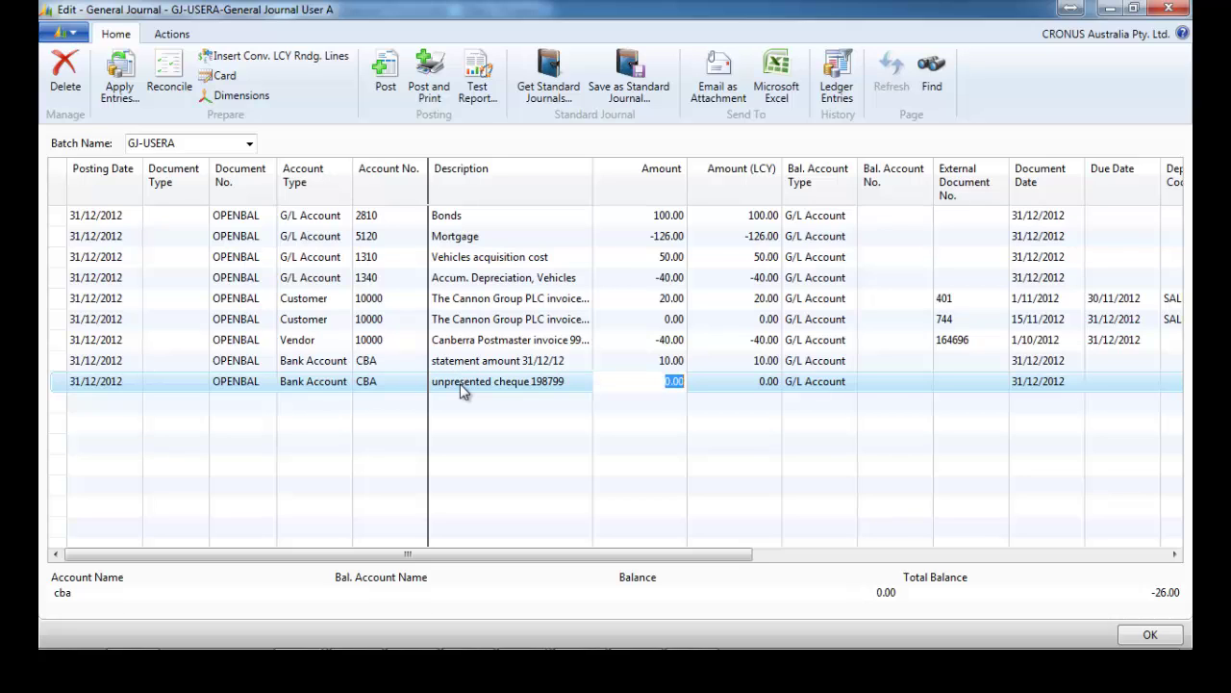
pyautogui.press('Down')
# - Add a second CBA line for unpresented cheque 416749 of -3.00
pyautogui.hotkey('shift', 'Tab')
pyautogui.hotkey('shift', 'Tab')
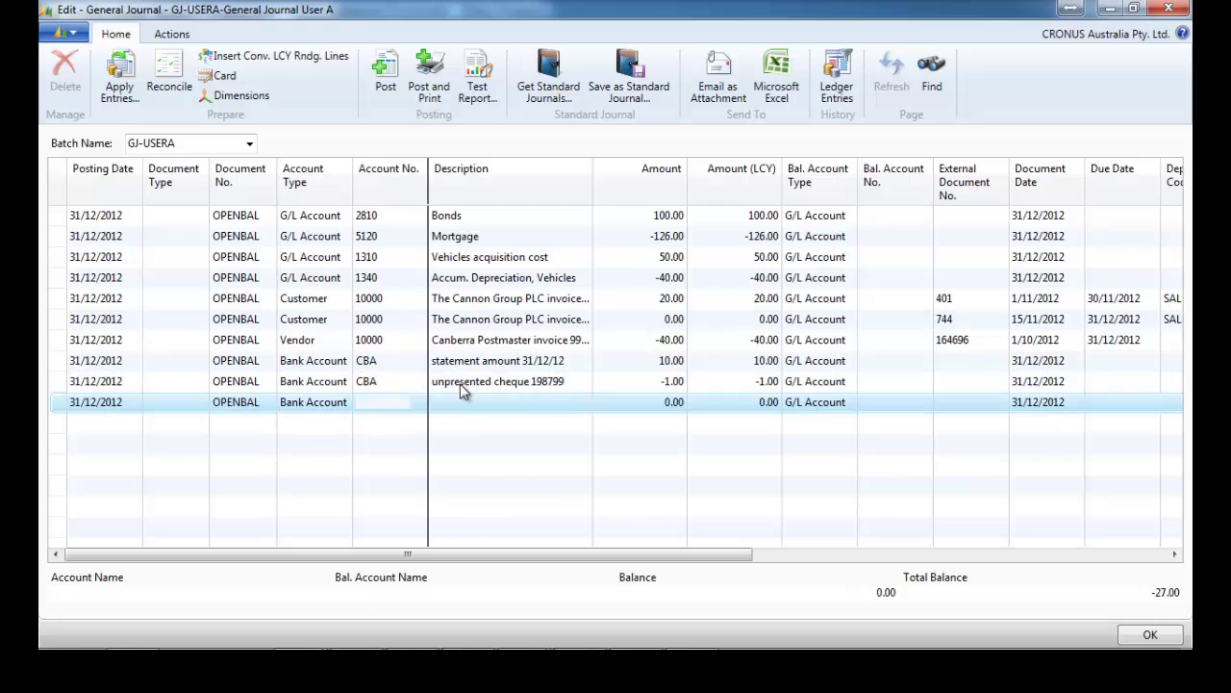
pyautogui.hotkey('shift', 'Tab')
pyautogui.press('Tab')
pyautogui.write('cba')
pyautogui.press('Tab')
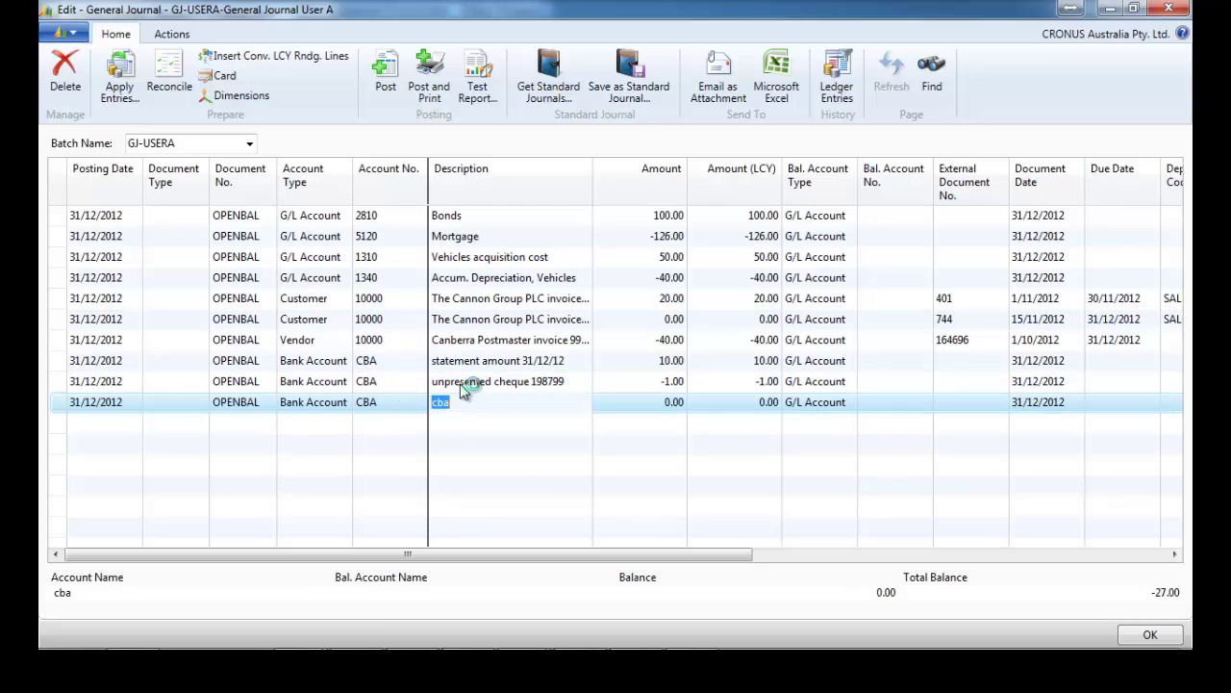
pyautogui.press('F8')
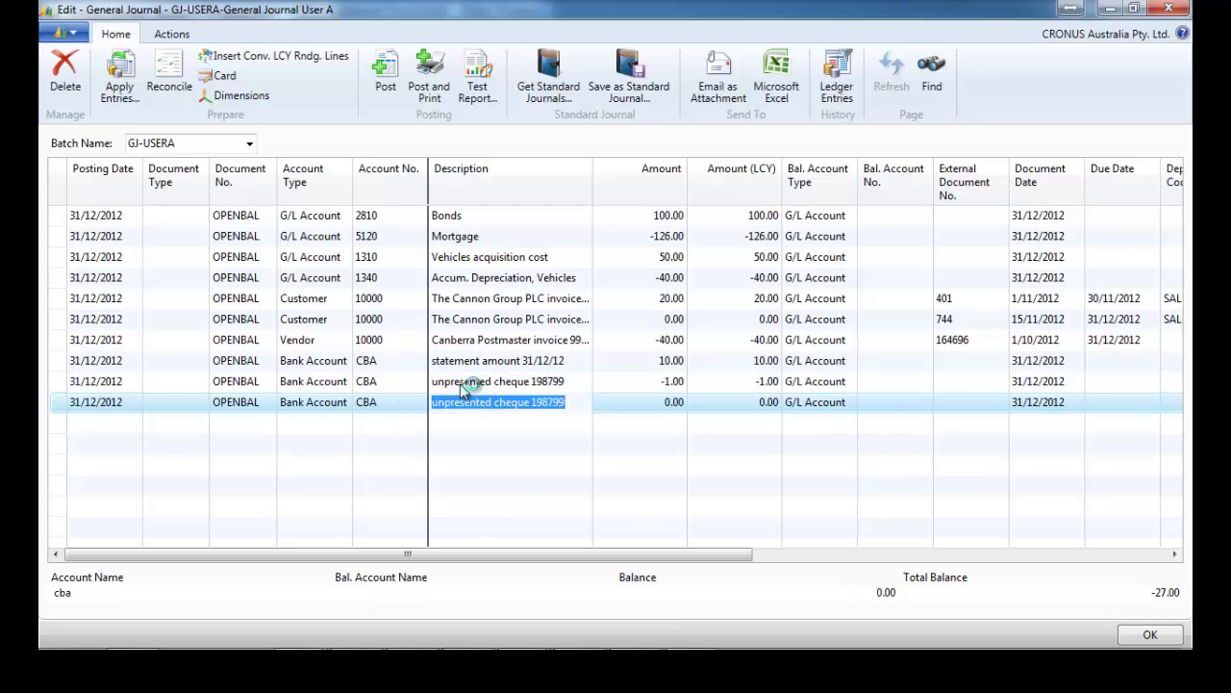
pyautogui.click(539, 402)
pyautogui.doubleClick(536, 405)
pyautogui.write('416749')
pyautogui.press('Tab')
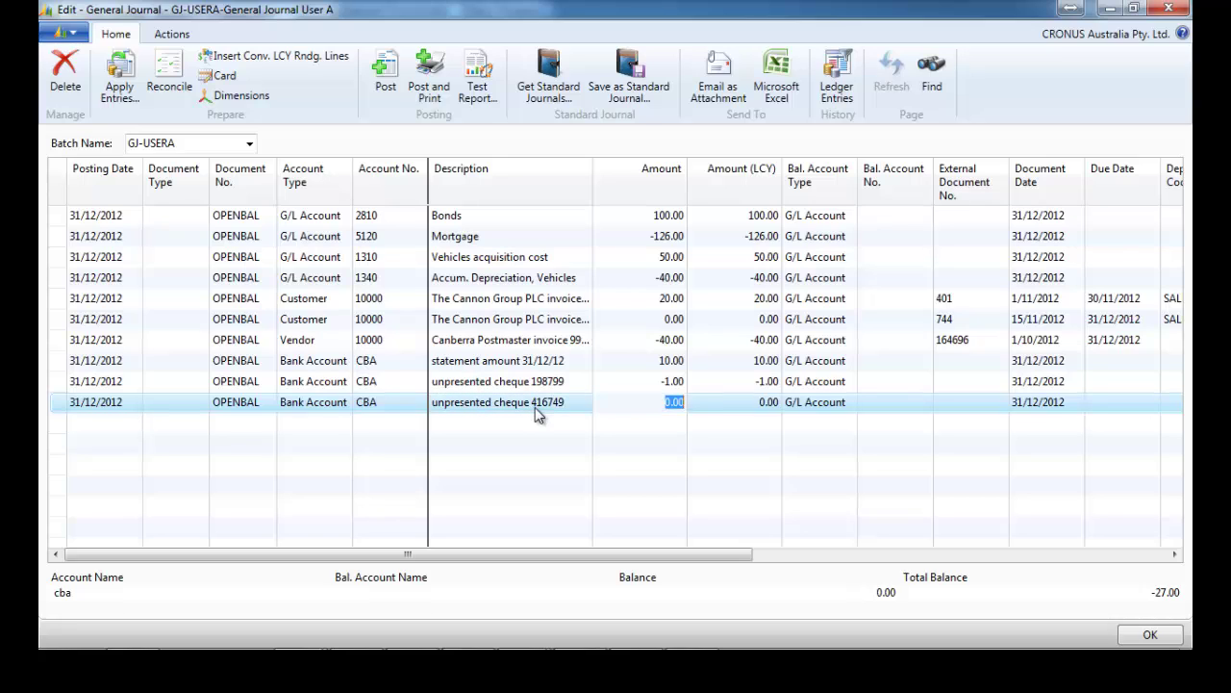
pyautogui.write('-3')
pyautogui.press('Down')
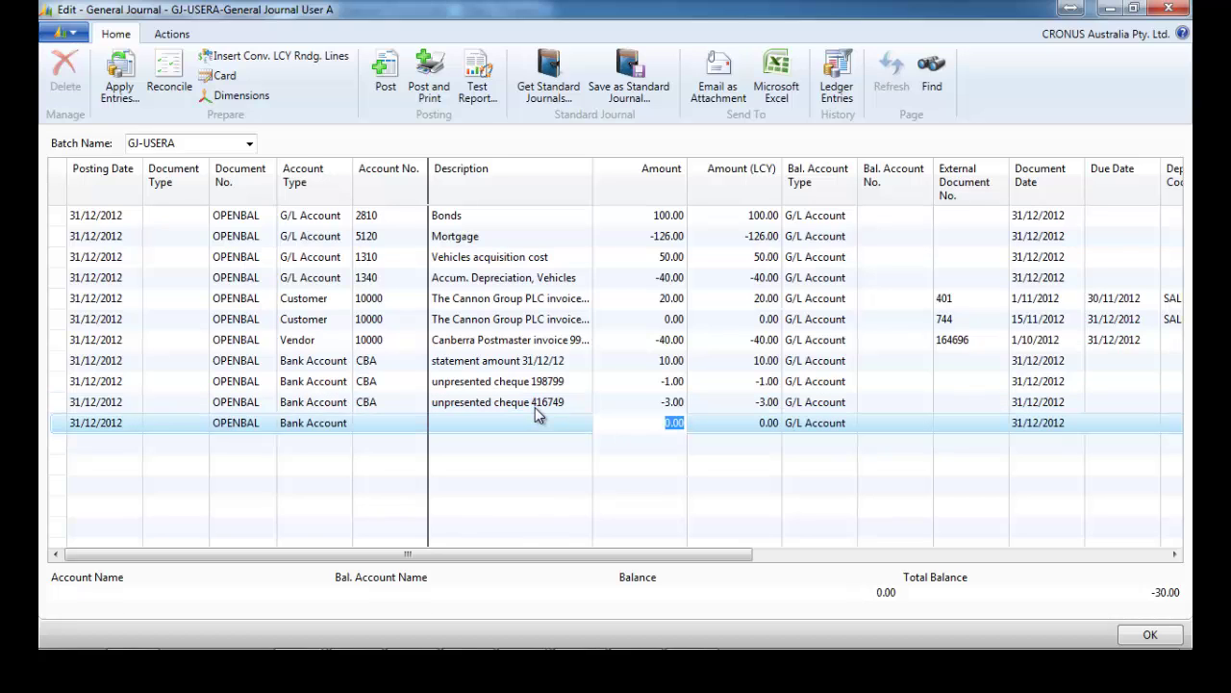
# - Set the new journal line's account type to G/L Account
pyautogui.click(330, 423)
pyautogui.click(343, 426)
pyautogui.click(325, 445)
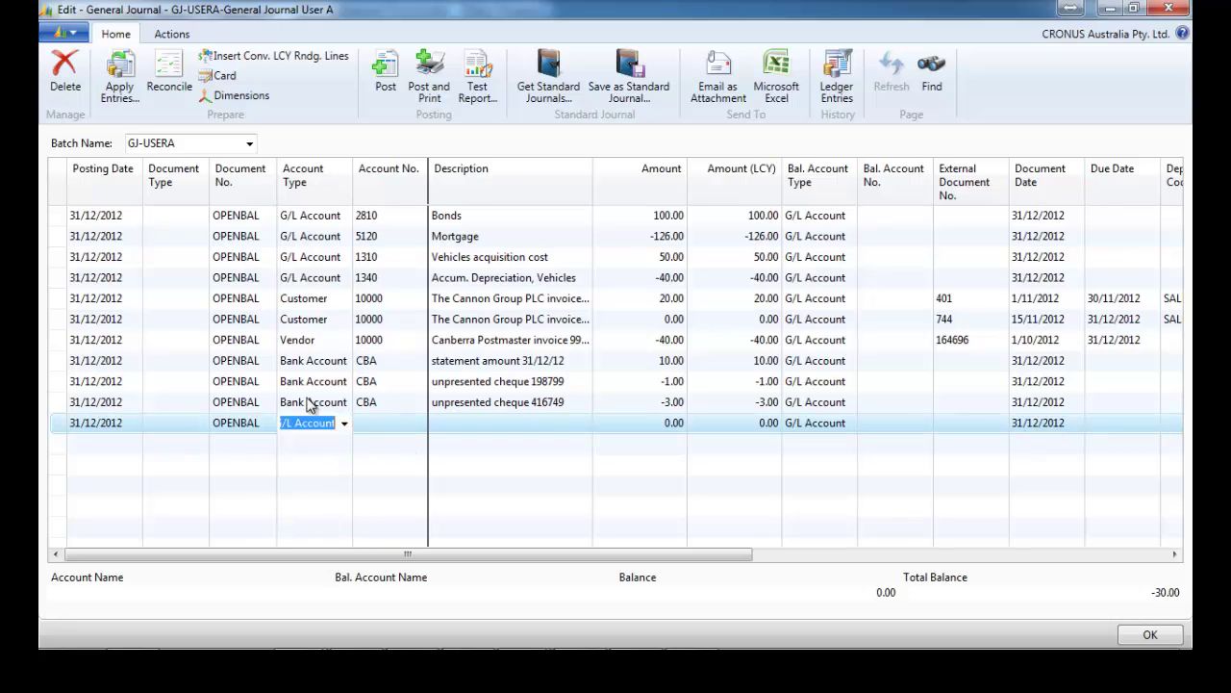
pyautogui.click(392, 422)
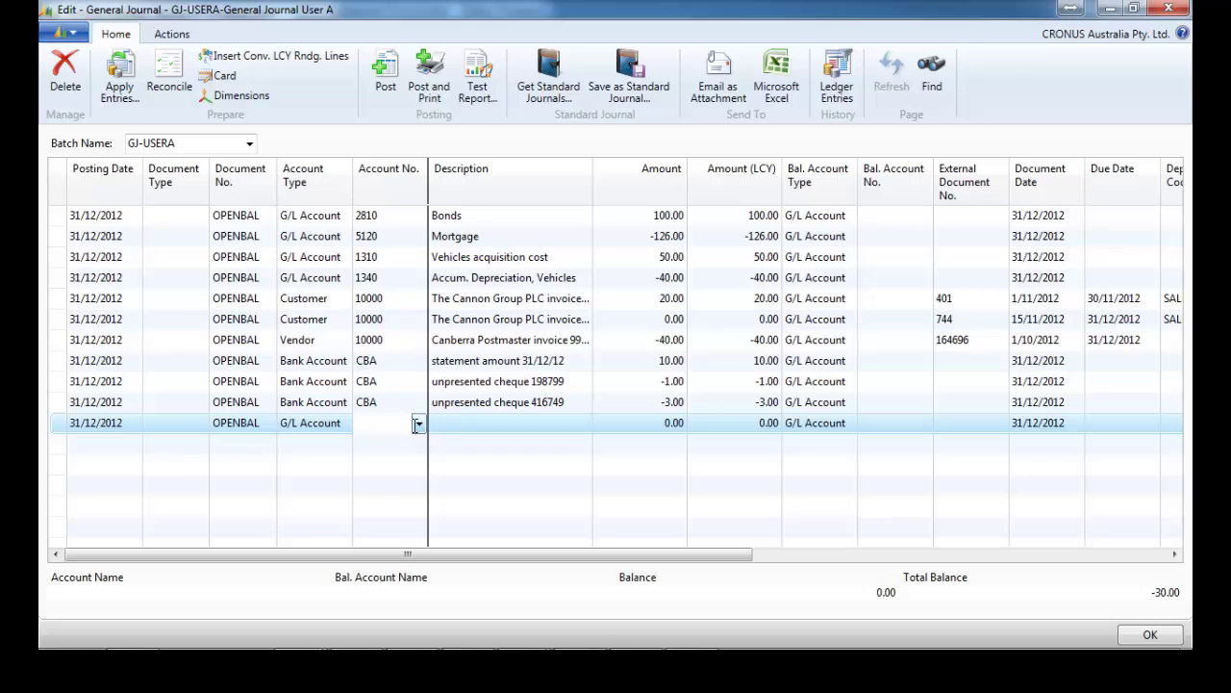
# - Find account 7170 Inventory Adjmt., Retail in the full G/L Account List
pyautogui.rightClick(411, 424)
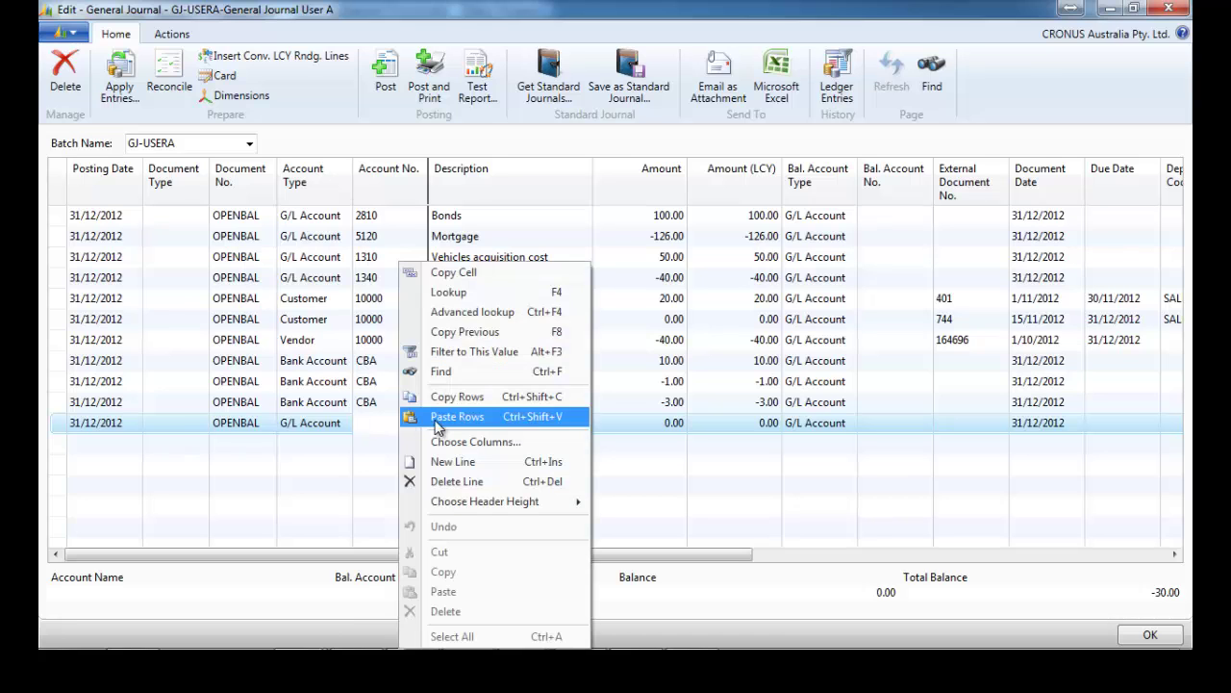
pyautogui.click(462, 317)
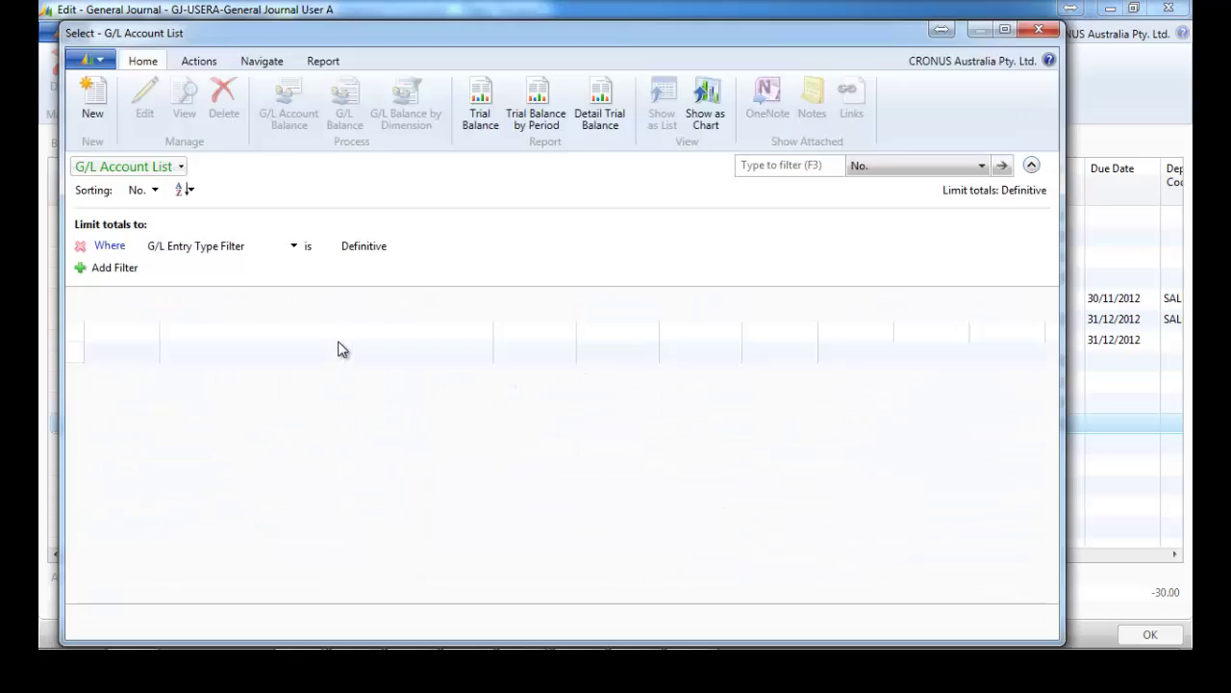
pyautogui.click(253, 475)
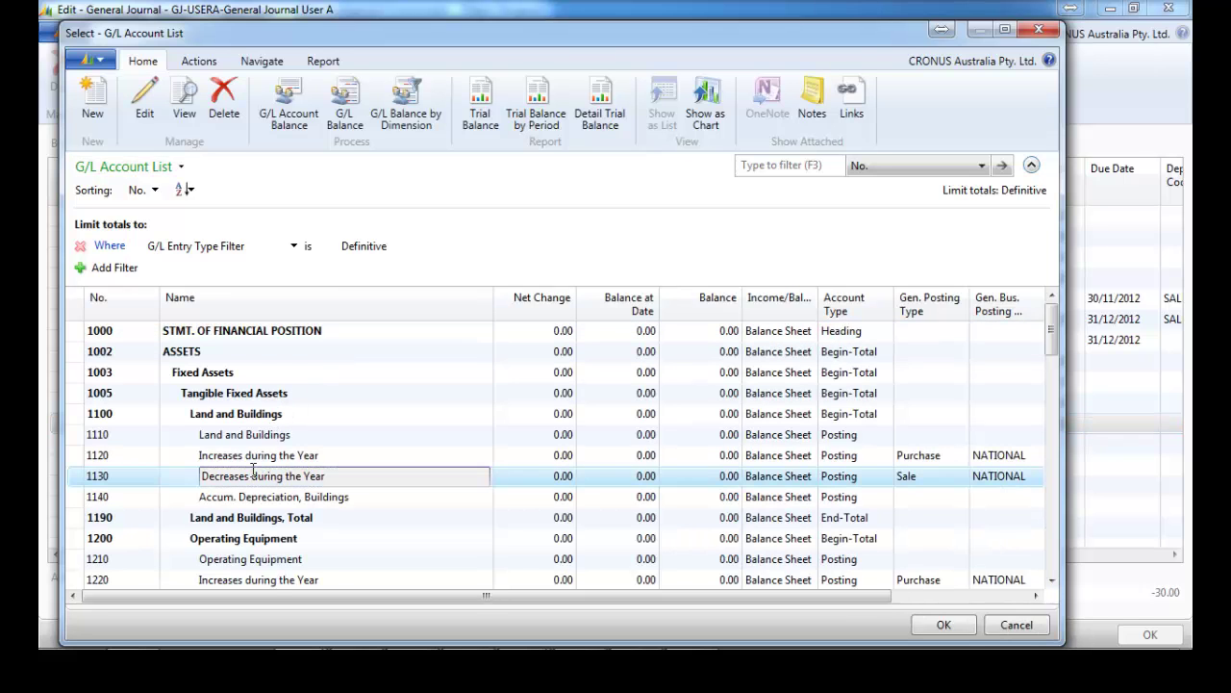
pyautogui.press('Down')
pyautogui.press('Down')
pyautogui.press('Down')
pyautogui.press('Down')
pyautogui.press('Down')
pyautogui.press('Down')
pyautogui.press('Down')
pyautogui.press('Down')
pyautogui.press('Down')
pyautogui.press('Down')
pyautogui.press('Down')
pyautogui.press('Down')
pyautogui.press('Down')
pyautogui.press('Down')
pyautogui.press('Down')
pyautogui.press('Down')
pyautogui.press('Down')
pyautogui.press('Down')
pyautogui.press('Down')
pyautogui.press('Down')
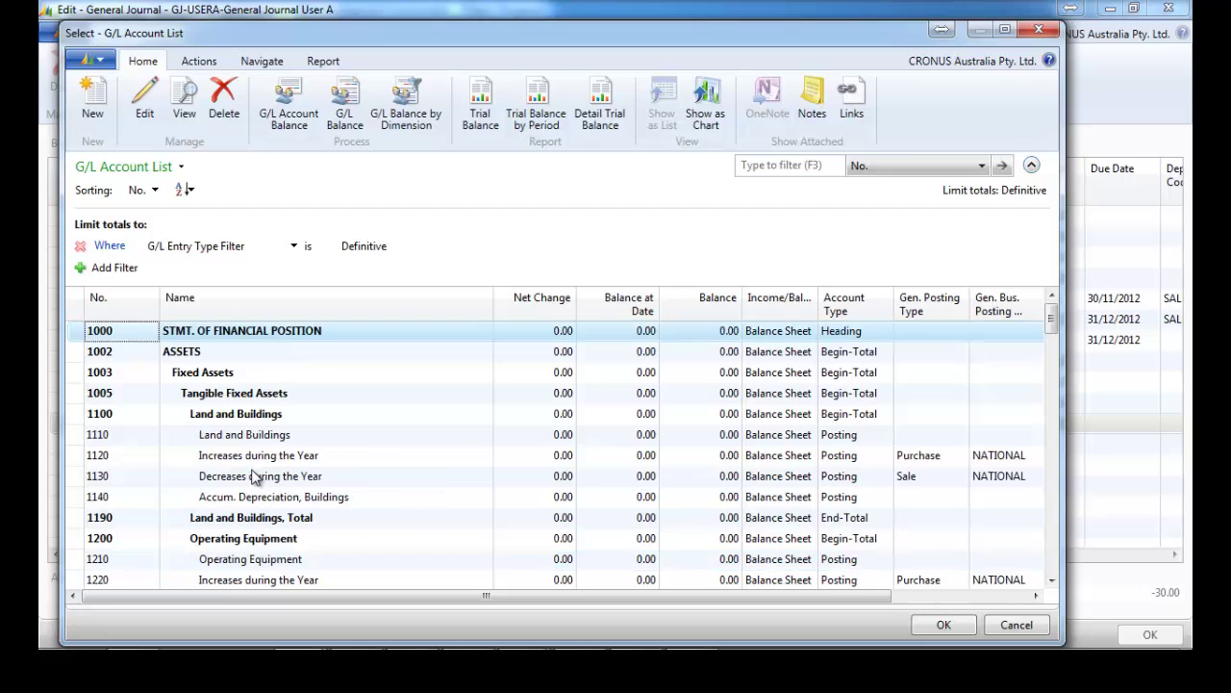
pyautogui.press('Down')
pyautogui.press('Down')
pyautogui.press('Down')
pyautogui.press('Down')
pyautogui.press('Down')
pyautogui.press('Down')
pyautogui.press('Down')
pyautogui.press('Down')
pyautogui.press('Down')
pyautogui.press('Down')
pyautogui.press('Down')
pyautogui.press('Down')
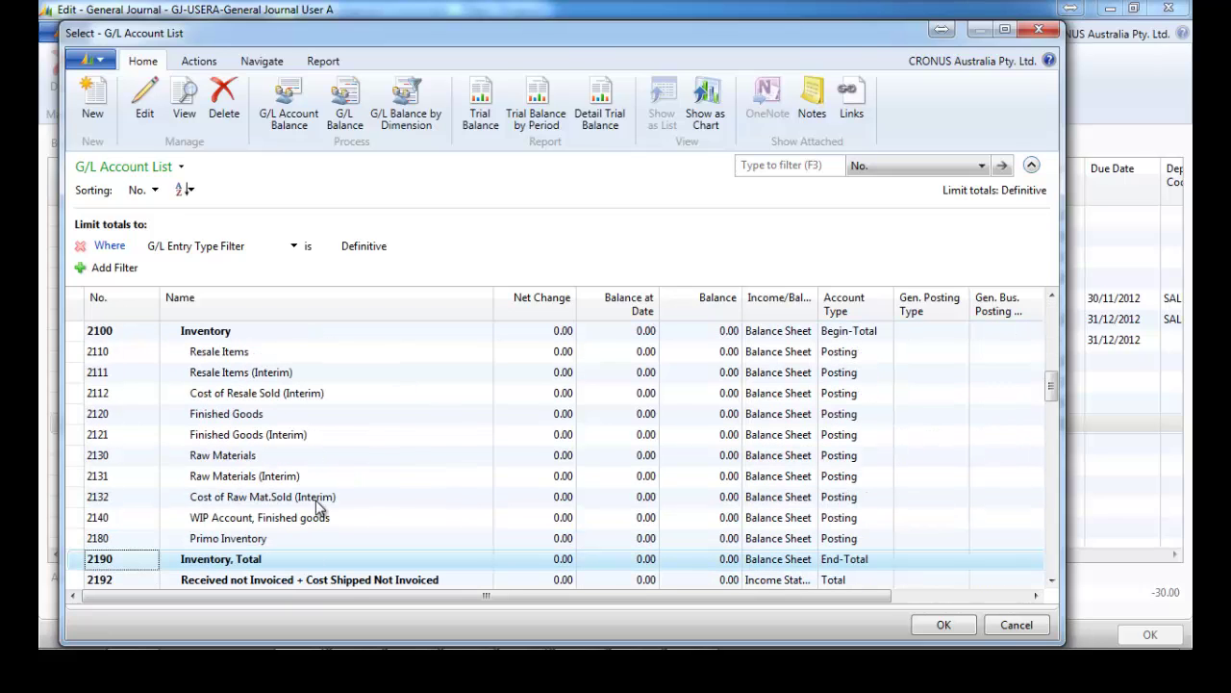
pyautogui.press('Down')
pyautogui.press('Down')
pyautogui.press('Down')
pyautogui.press('Down')
pyautogui.press('Down')
pyautogui.press('Down')
pyautogui.press('Down')
pyautogui.press('Down')
pyautogui.press('Down')
pyautogui.press('Down')
pyautogui.press('Down')
pyautogui.press('Down')
pyautogui.press('Down')
pyautogui.press('Down')
pyautogui.press('Down')
pyautogui.press('Down')
pyautogui.press('Down')
pyautogui.press('Down')
pyautogui.press('Down')
pyautogui.press('Down')
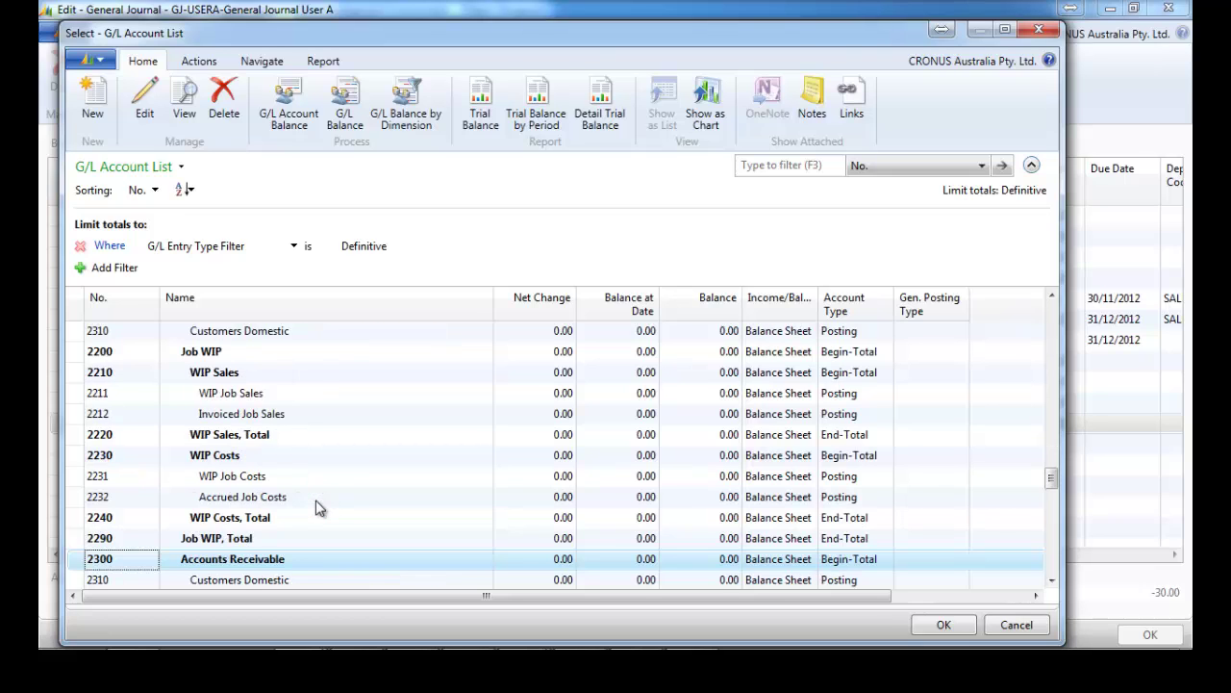
pyautogui.press('Down')
pyautogui.press('Down')
pyautogui.press('Down')
pyautogui.press('Down')
pyautogui.press('Down')
pyautogui.press('Down')
pyautogui.press('Down')
pyautogui.press('Down')
pyautogui.press('Down')
pyautogui.press('Down')
pyautogui.press('Down')
pyautogui.press('Down')
pyautogui.press('Down')
pyautogui.press('Down')
pyautogui.press('Down')
pyautogui.press('Down')
pyautogui.press('Down')
pyautogui.press('Down')
pyautogui.press('Down')
pyautogui.press('Down')
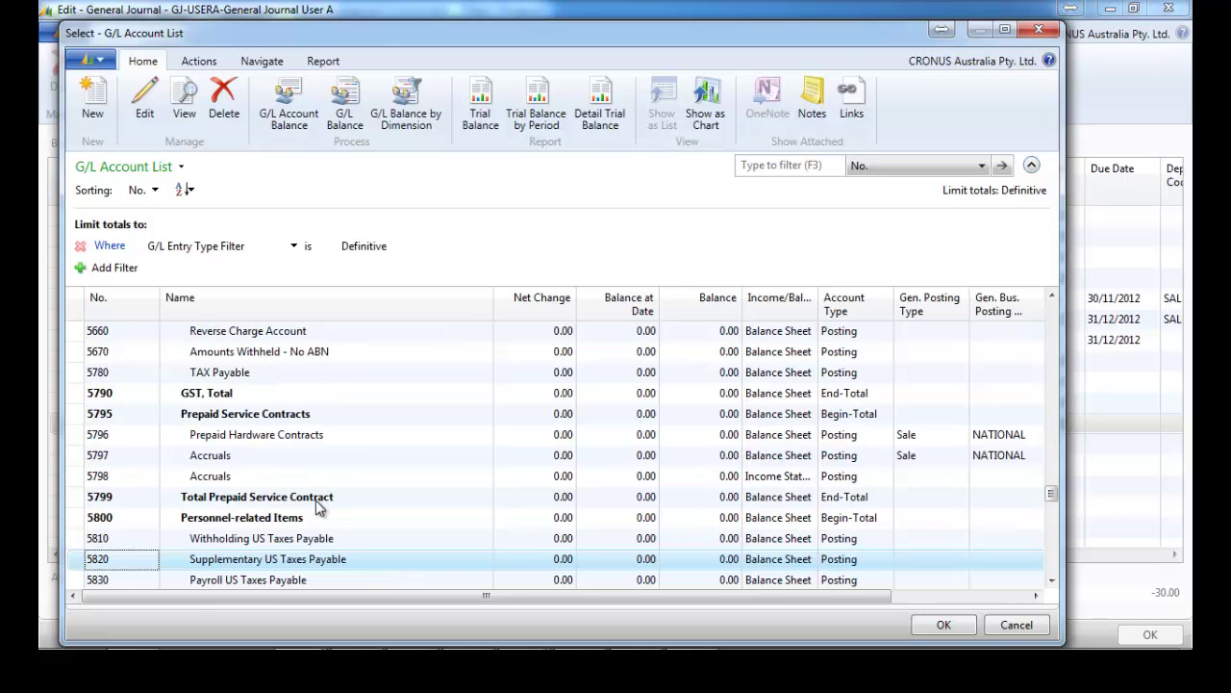
pyautogui.press('Down')
pyautogui.press('Down')
pyautogui.press('Down')
pyautogui.press('Down')
pyautogui.press('Down')
pyautogui.press('Down')
pyautogui.press('Down')
pyautogui.press('Down')
pyautogui.press('Down')
pyautogui.press('Down')
pyautogui.press('Down')
pyautogui.press('Down')
pyautogui.press('Down')
pyautogui.press('Down')
pyautogui.press('Down')
pyautogui.press('Down')
pyautogui.press('Down')
pyautogui.press('Down')
pyautogui.press('Down')
pyautogui.press('Down')
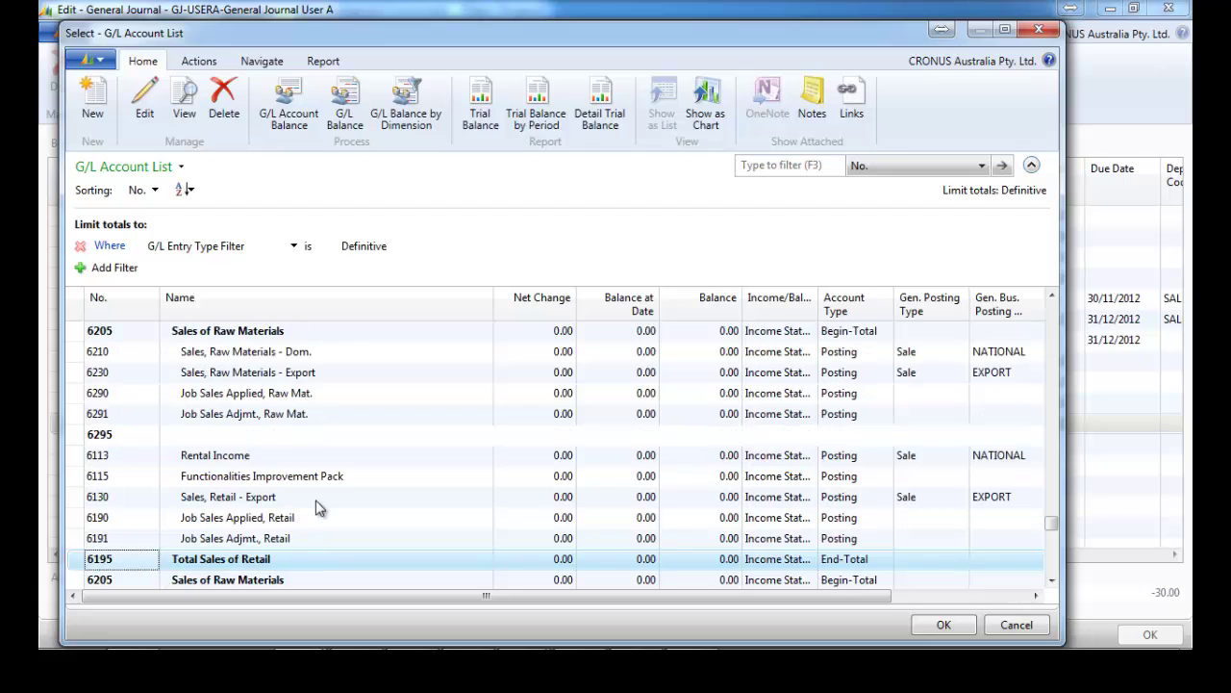
pyautogui.press('Down')
pyautogui.press('Down')
pyautogui.press('Down')
pyautogui.press('Down')
pyautogui.press('Down')
pyautogui.press('Down')
pyautogui.press('Down')
pyautogui.press('Down')
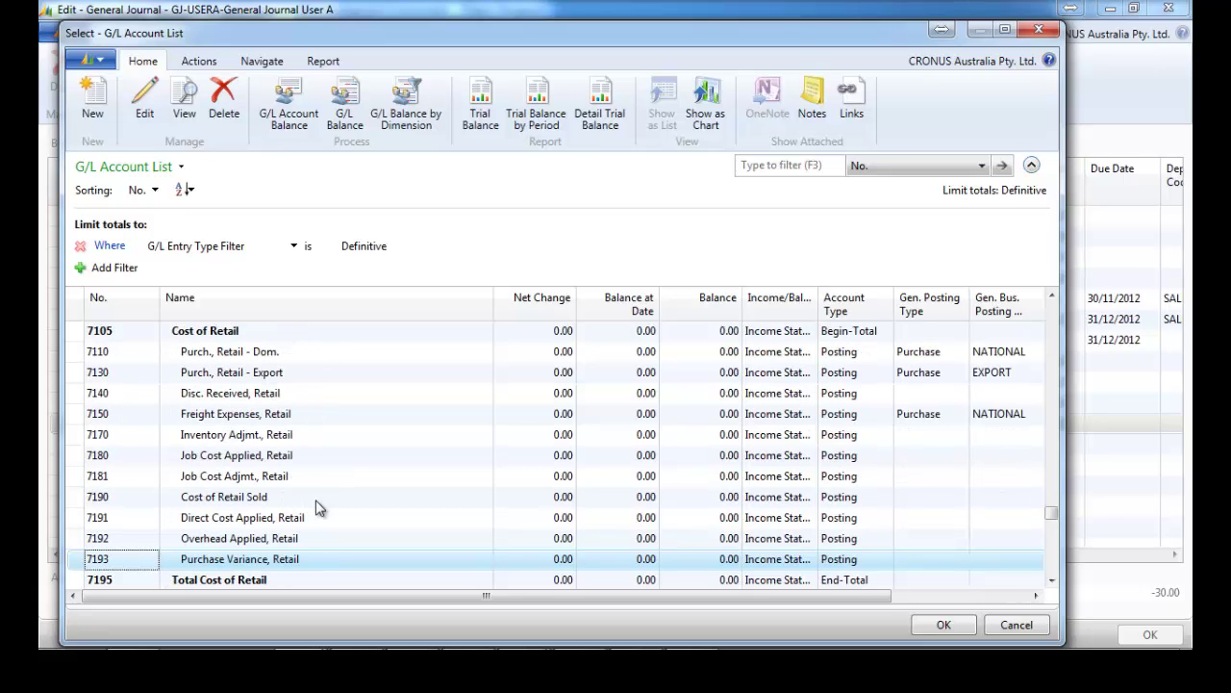
pyautogui.press('Up')
pyautogui.press('Up')
pyautogui.press('Up')
pyautogui.press('Up')
pyautogui.press('Up')
pyautogui.press('Up')
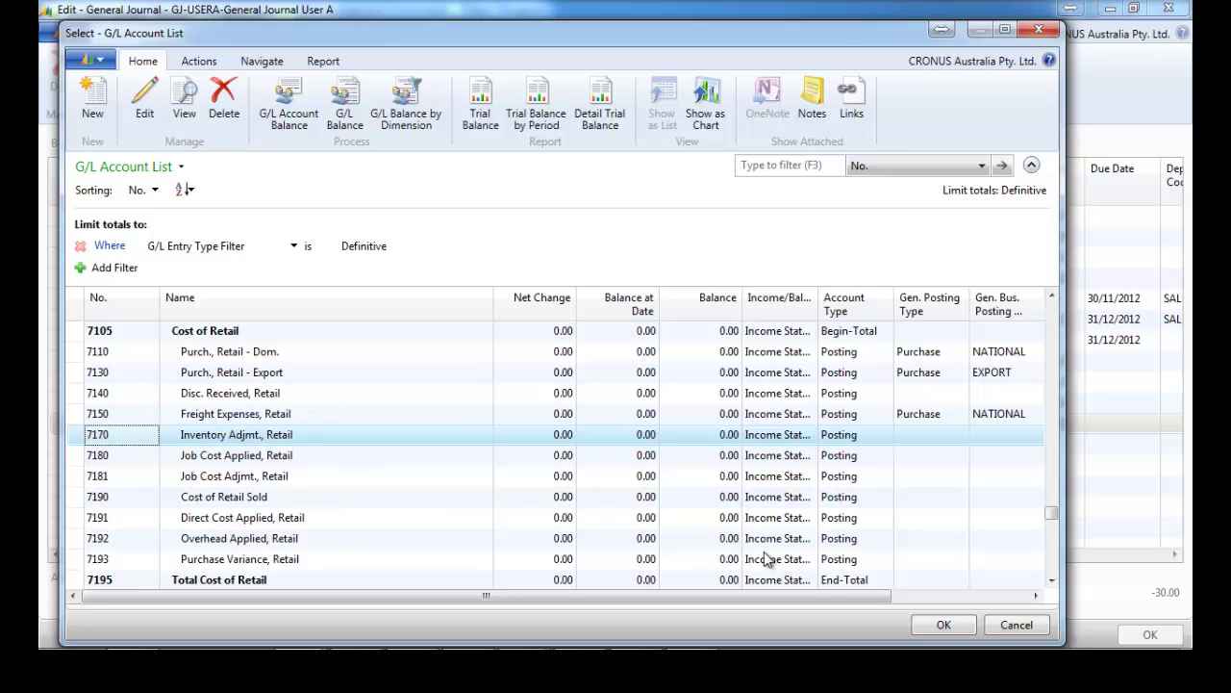
# - Give the 7170 inventory adjustment line an amount of 20.00 and try posting the journal
pyautogui.click(949, 621)
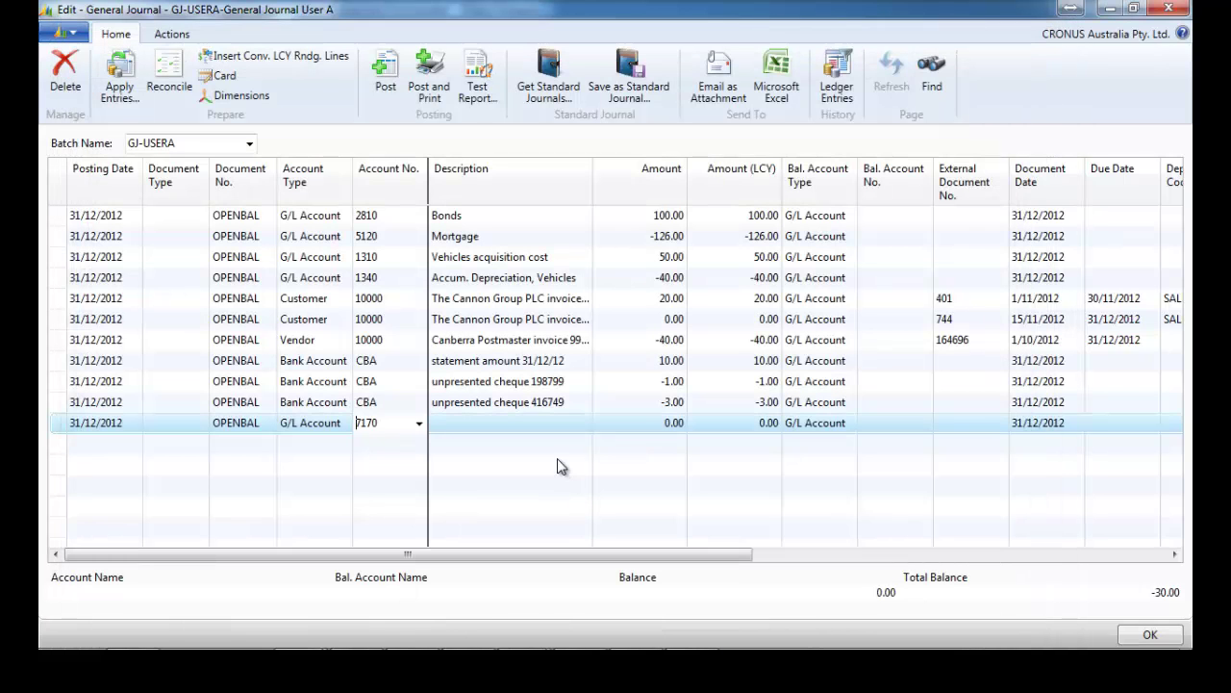
pyautogui.click(555, 434)
pyautogui.click(603, 421)
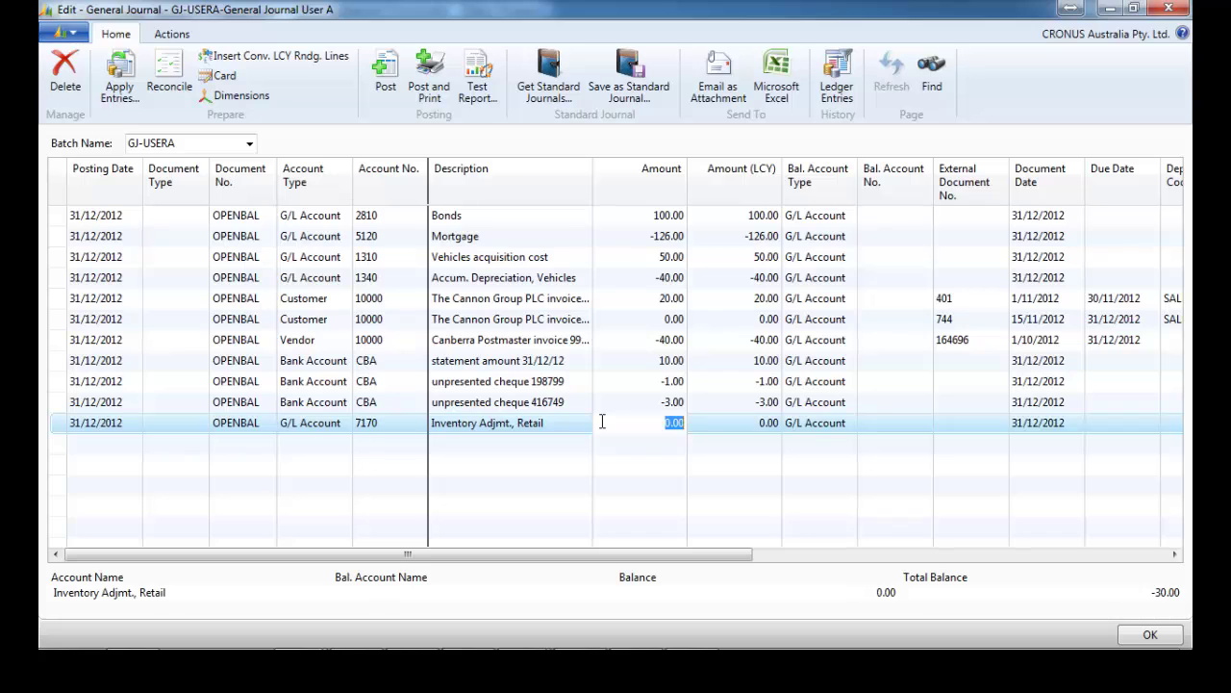
pyautogui.press('Tab')
pyautogui.click(385, 72)
pyautogui.click(623, 355)
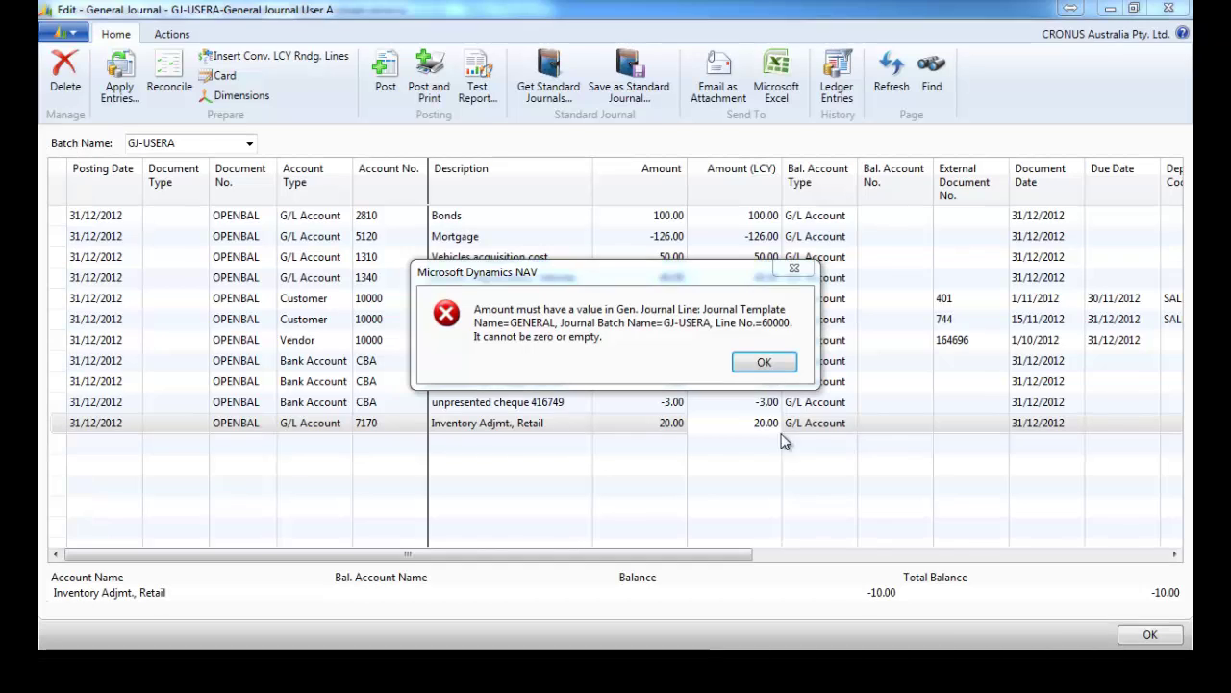
# - After the zero-amount error, change the Cannon Group line to 10.00 and post all journal lines
pyautogui.click(764, 362)
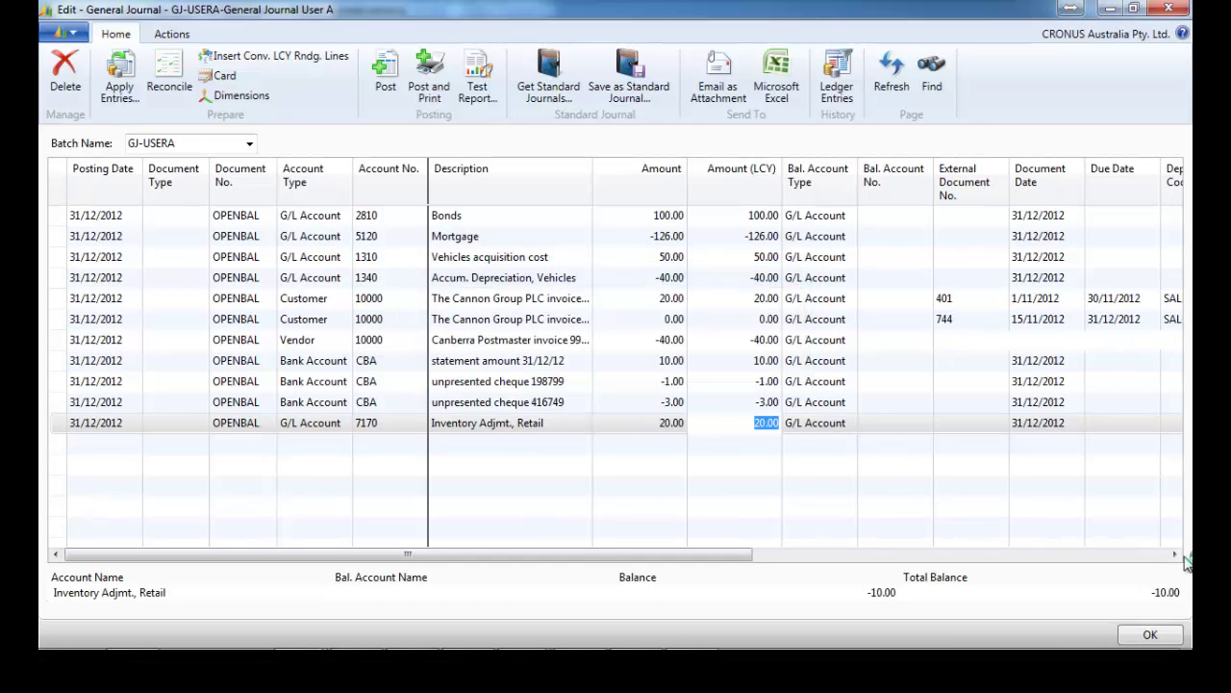
pyautogui.click(766, 321)
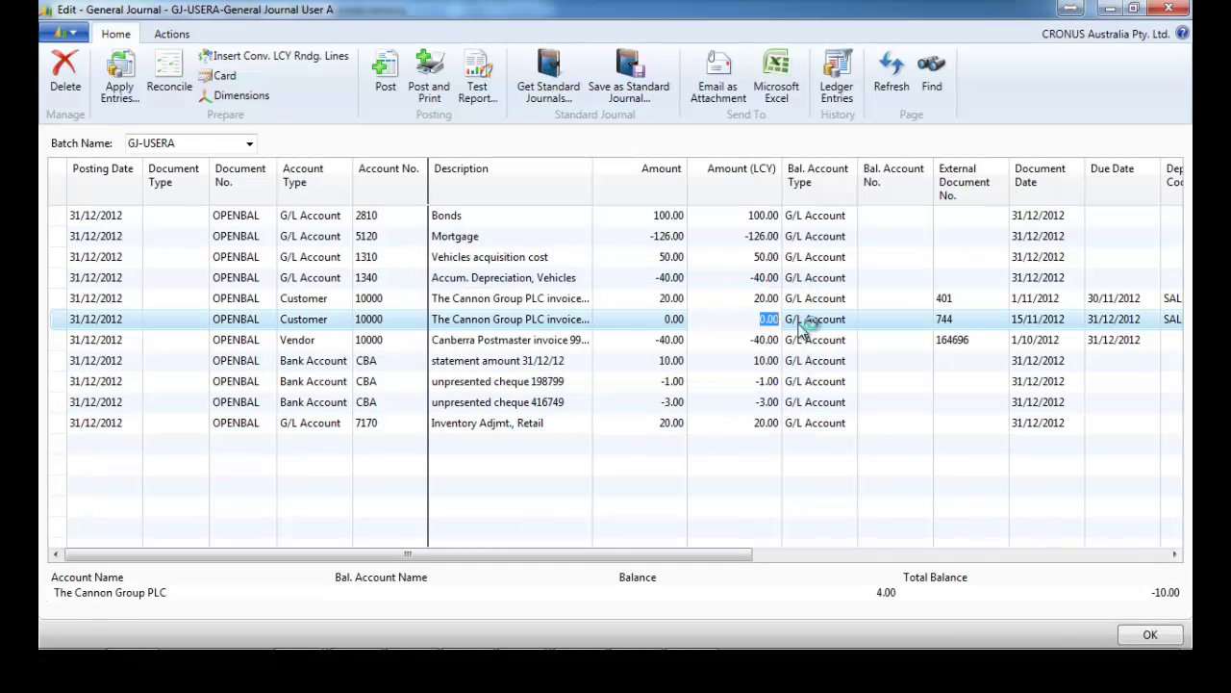
pyautogui.write('10')
pyautogui.press('Tab')
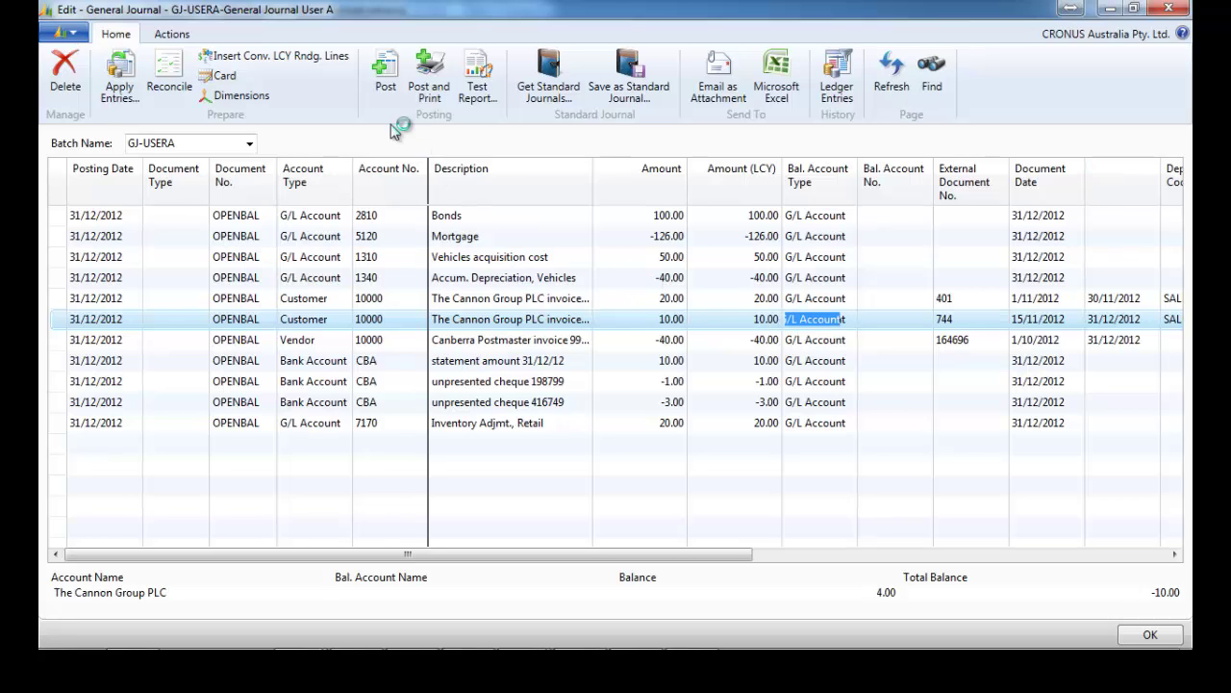
pyautogui.click(385, 72)
pyautogui.click(627, 361)
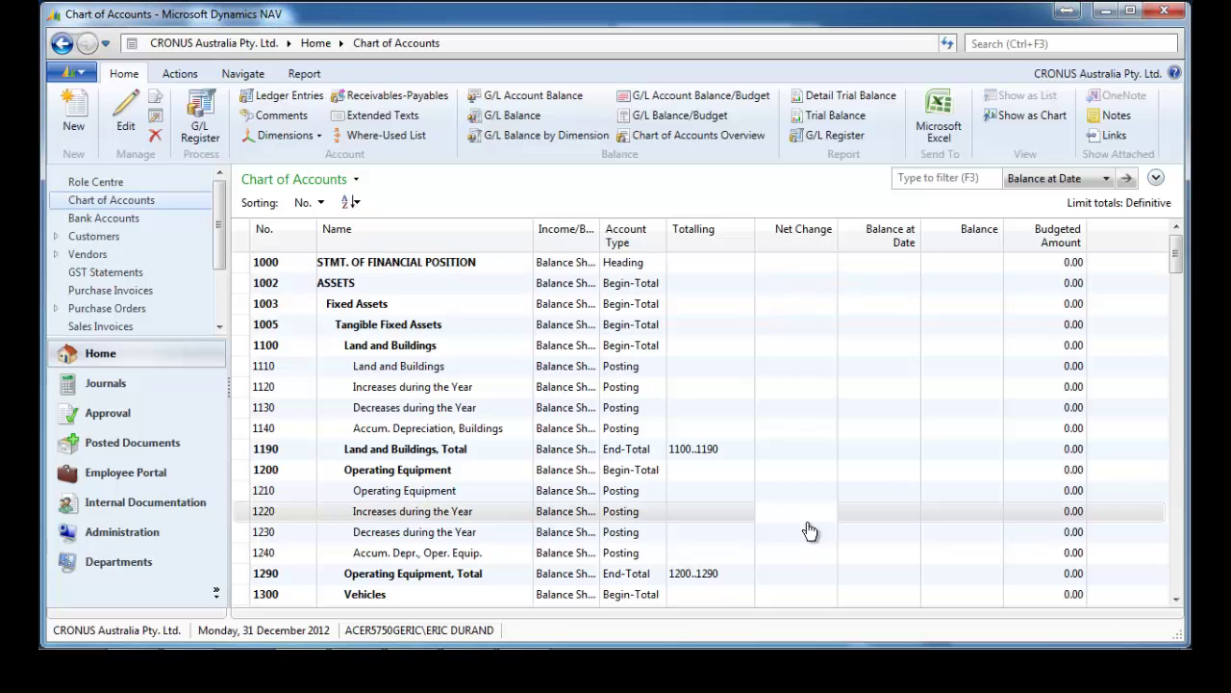
# - Check the posted balances in the Chart of Accounts: Vehicles 50.00, Customers Domestic 30.00, 7170 at 20.00
pyautogui.scroll(-5, 807, 525)
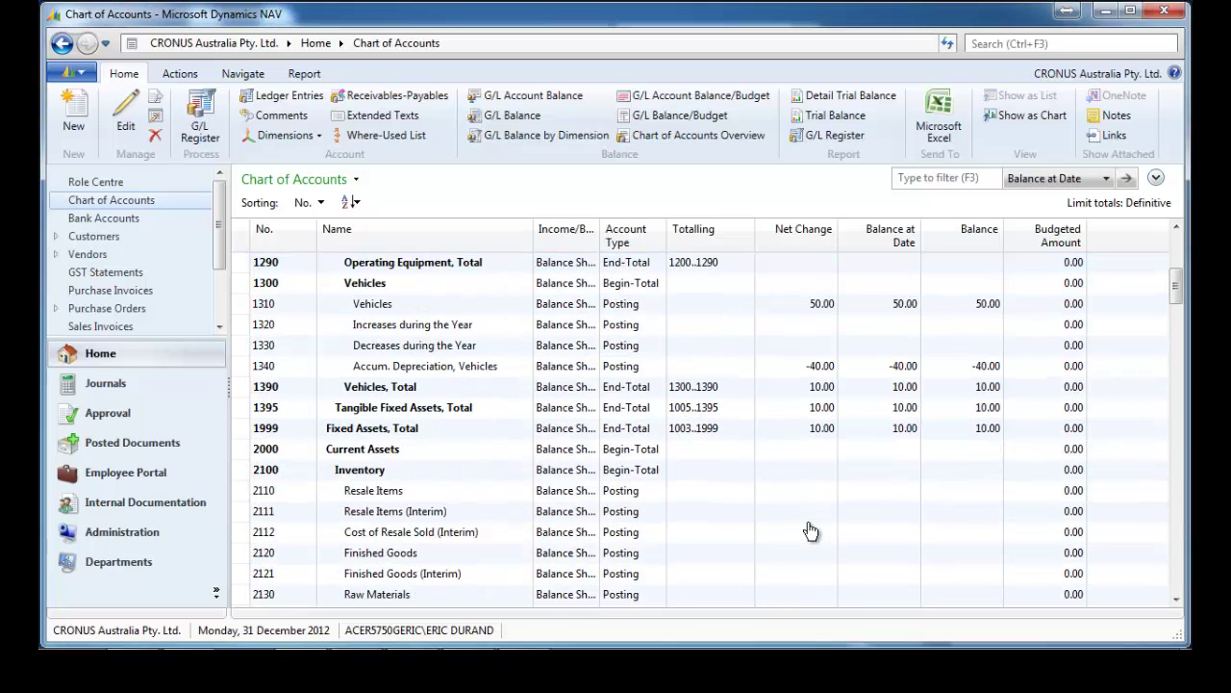
pyautogui.click(249, 306)
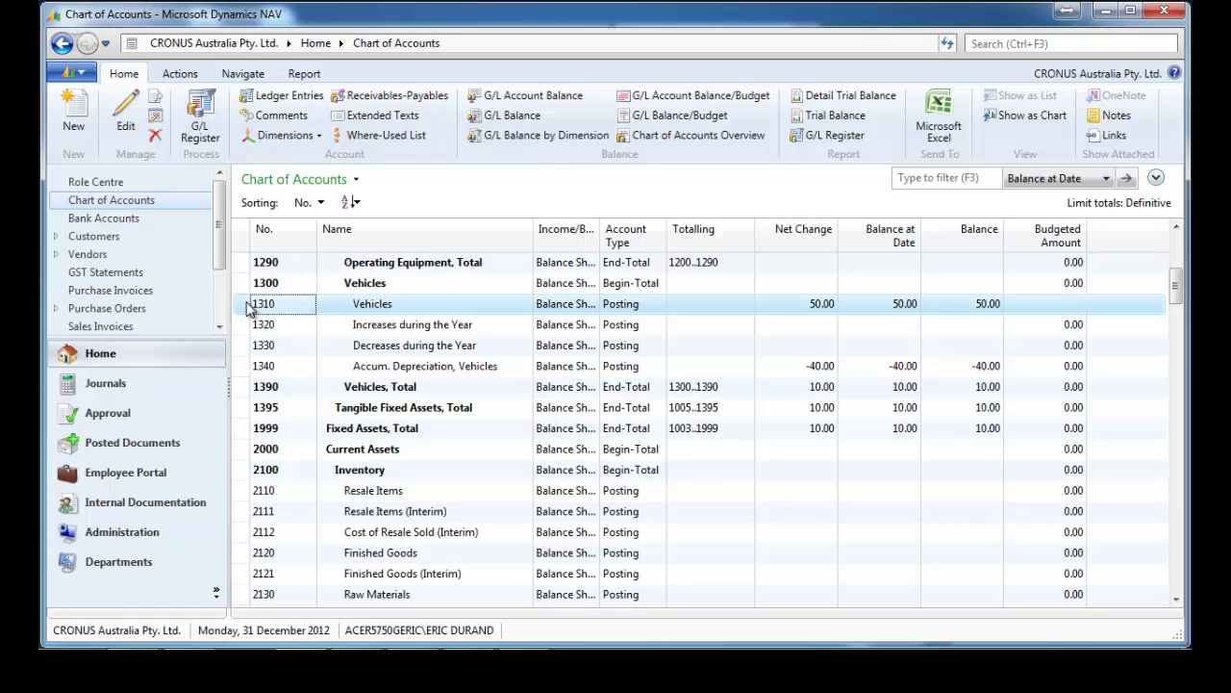
pyautogui.keyDown('ctrl'); pyautogui.click(243, 368); pyautogui.keyUp('ctrl')
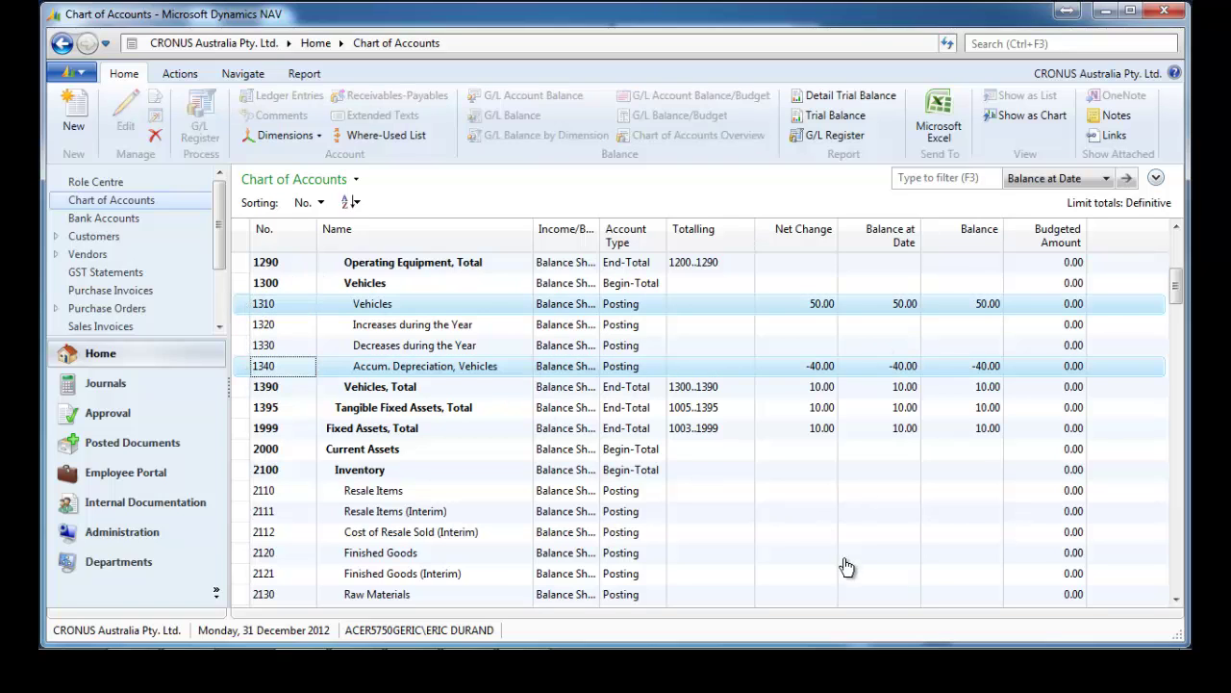
pyautogui.scroll(-3, 847, 569)
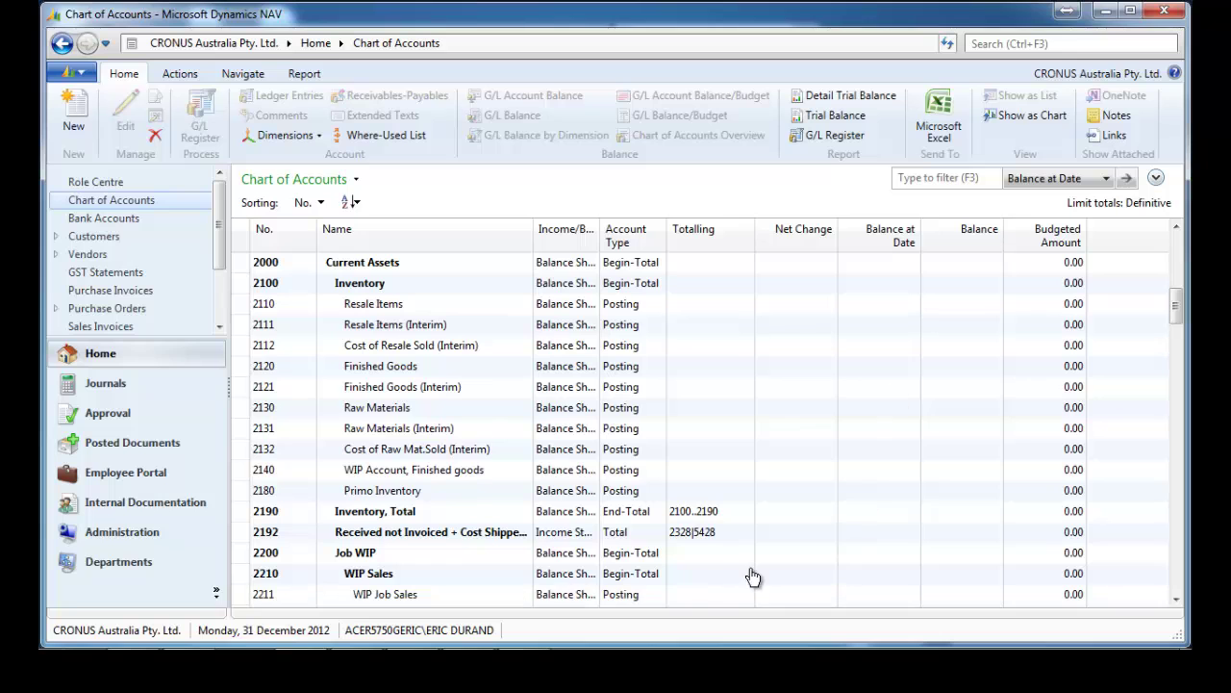
pyautogui.click(784, 434)
pyautogui.scroll(-1, 784, 435)
pyautogui.scroll(-20, 784, 436)
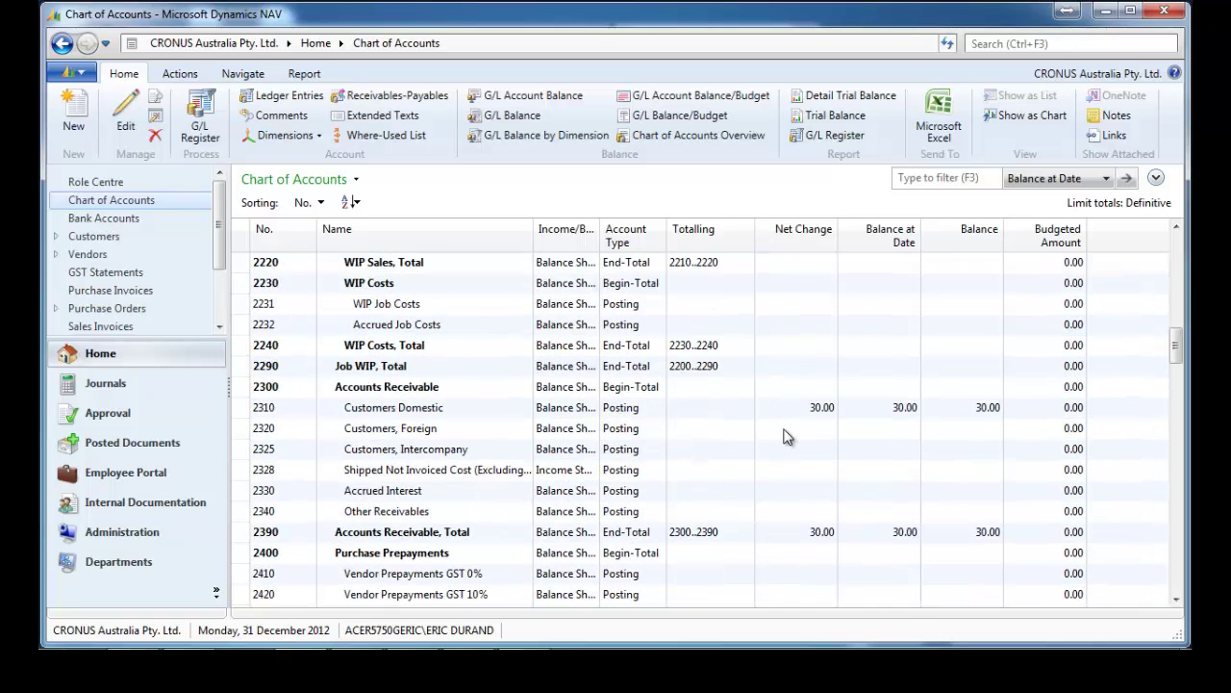
pyautogui.scroll(-15, 784, 436)
pyautogui.scroll(-15, 784, 437)
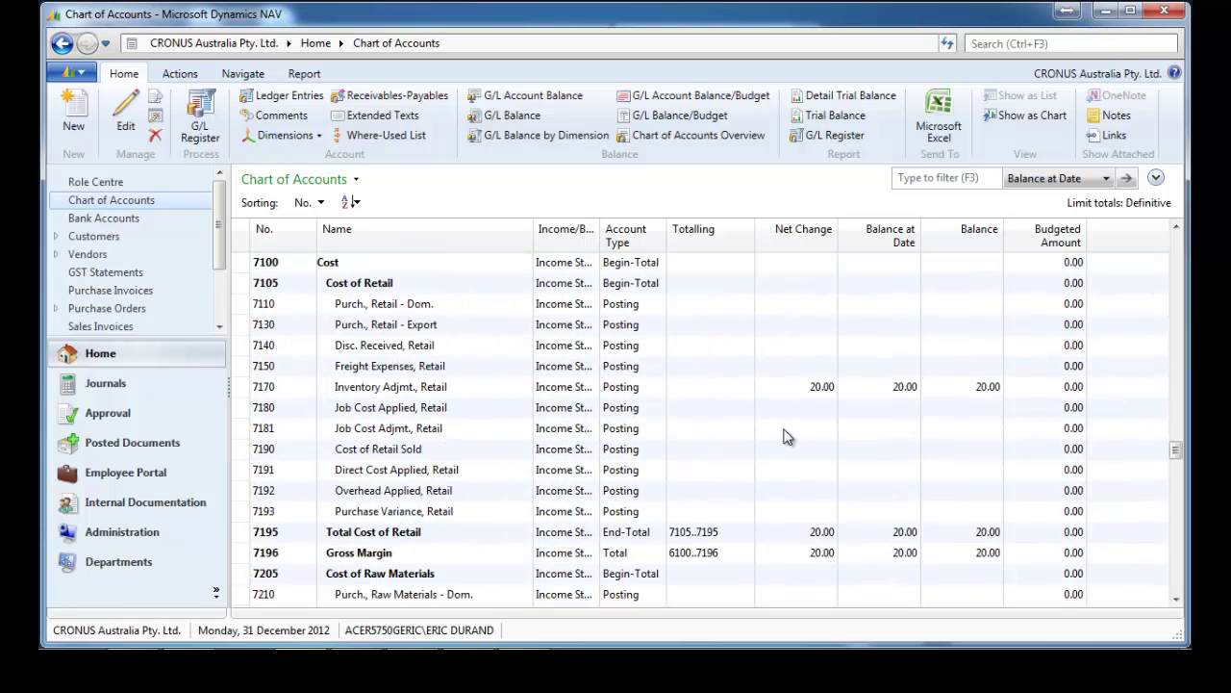
pyautogui.click(248, 390)
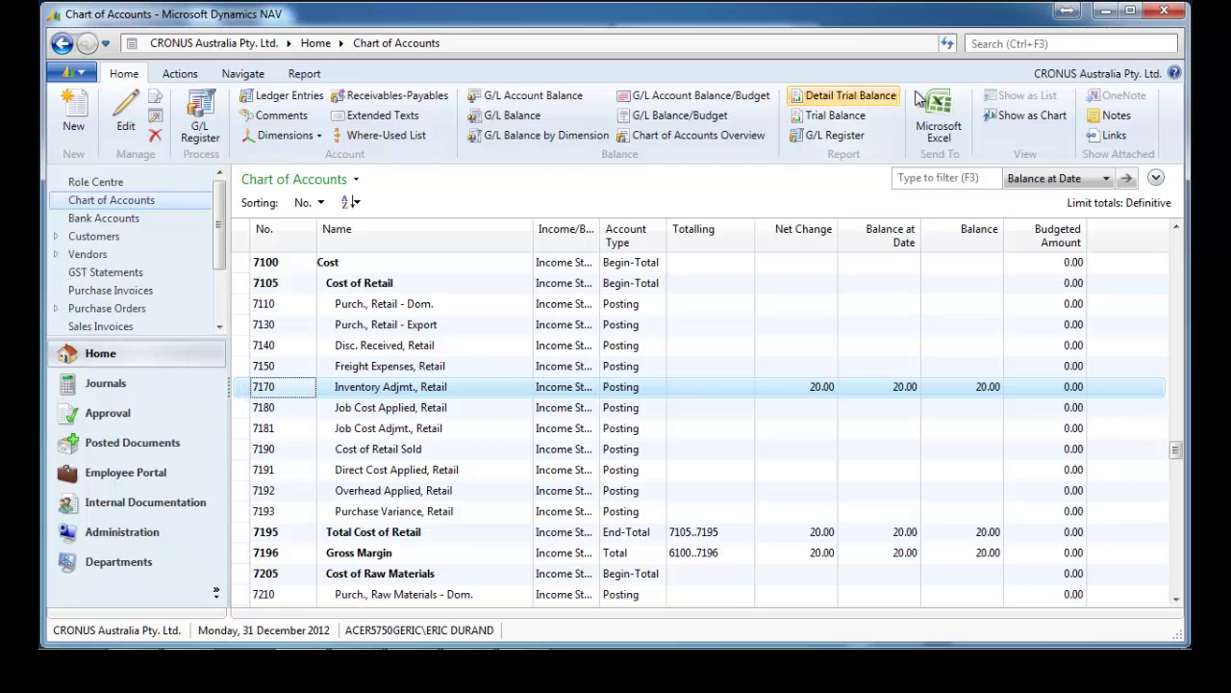
# - Open the Item Journal for the ITEM template from the warehouse inventory page
pyautogui.click(148, 573)
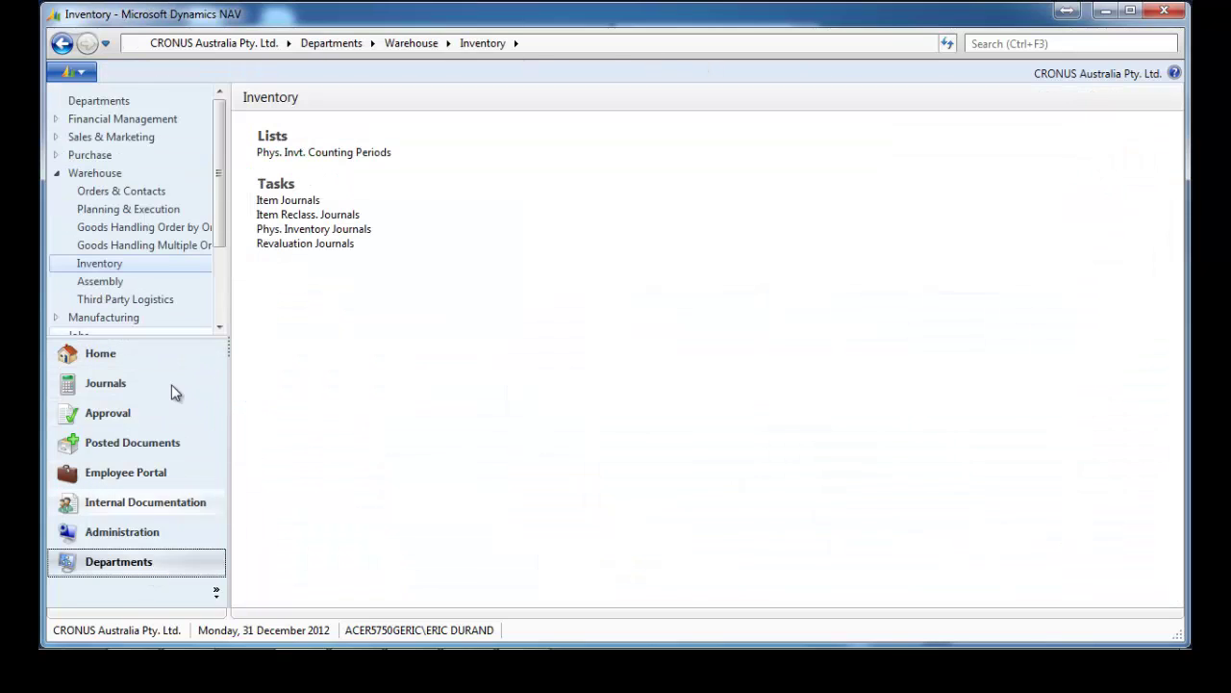
pyautogui.click(304, 203)
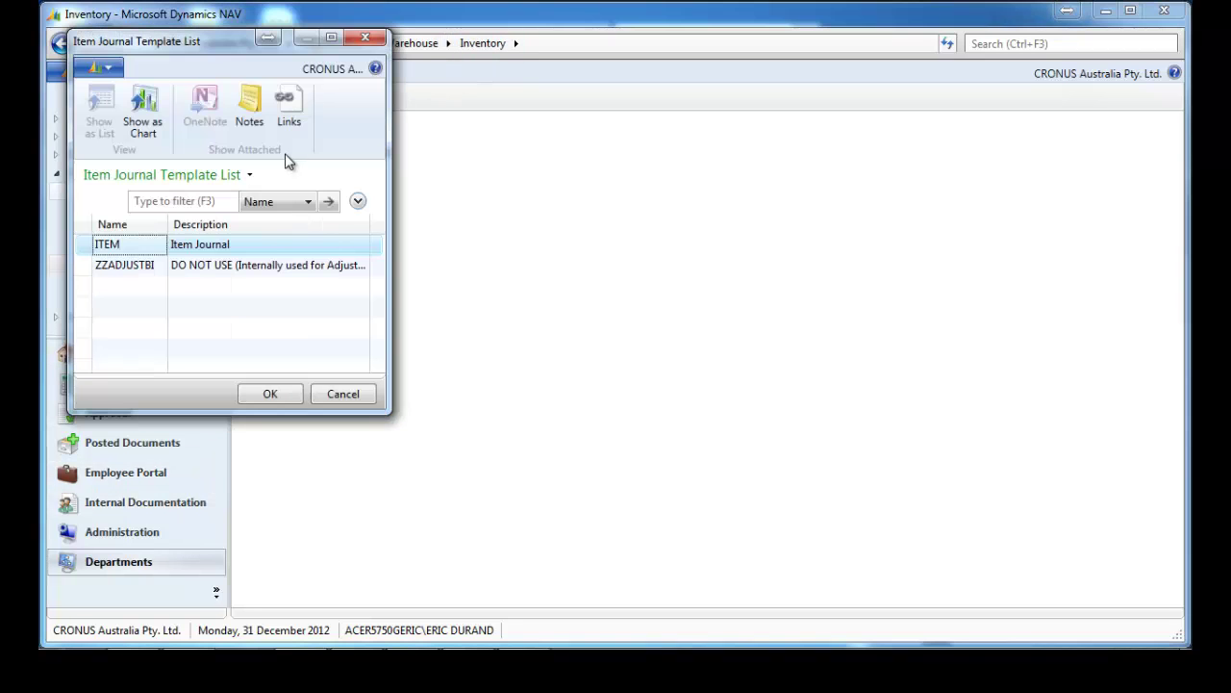
pyautogui.doubleClick(199, 243)
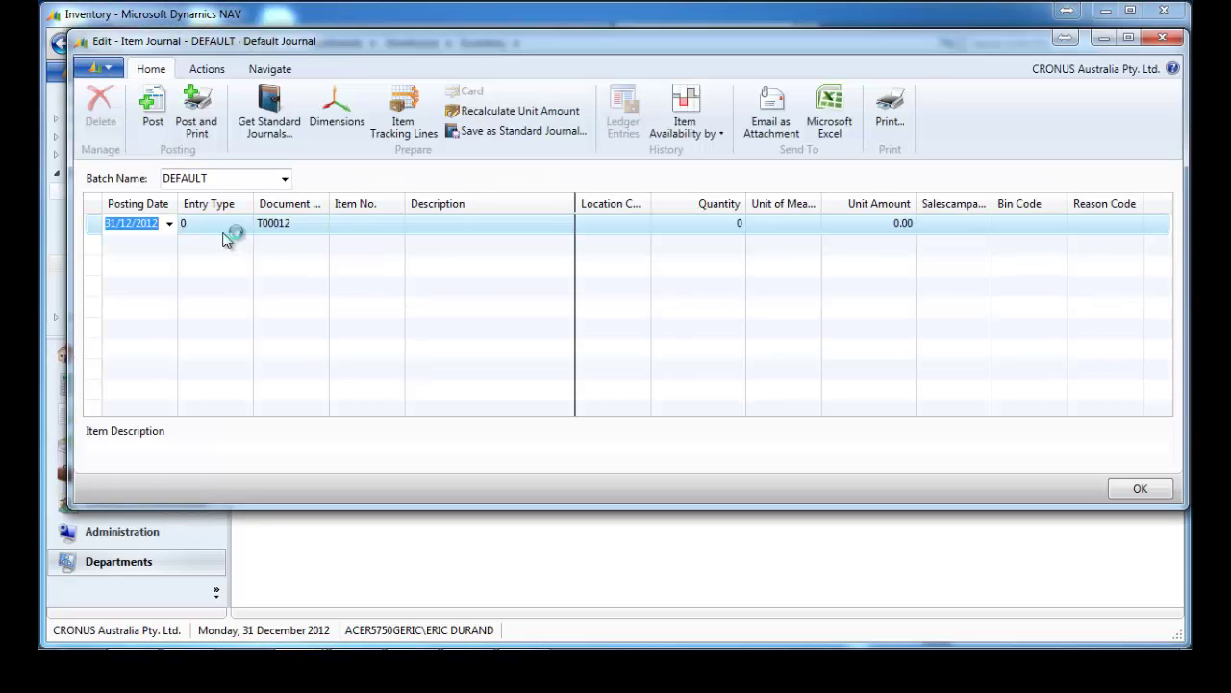
# - Add a Positive Adjmt. line for item 1000 Bicycle, location BLUE, quantity 8
pyautogui.click(240, 224)
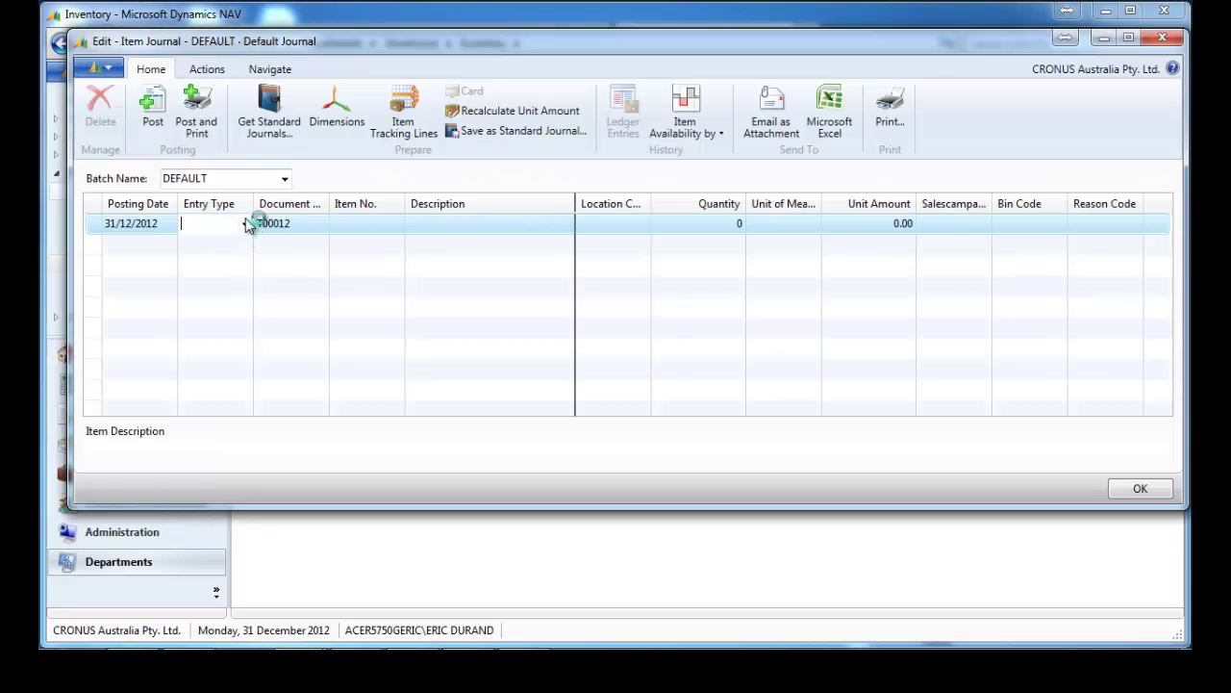
pyautogui.click(245, 223)
pyautogui.click(234, 248)
pyautogui.press('Tab')
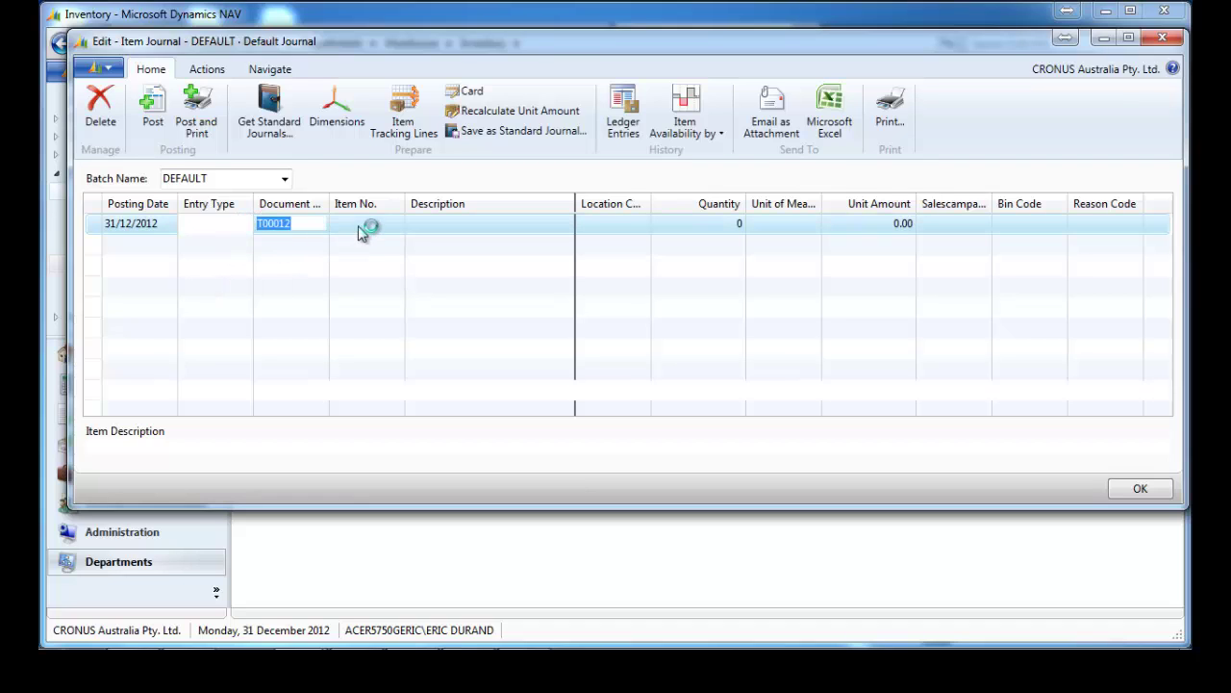
pyautogui.click(369, 224)
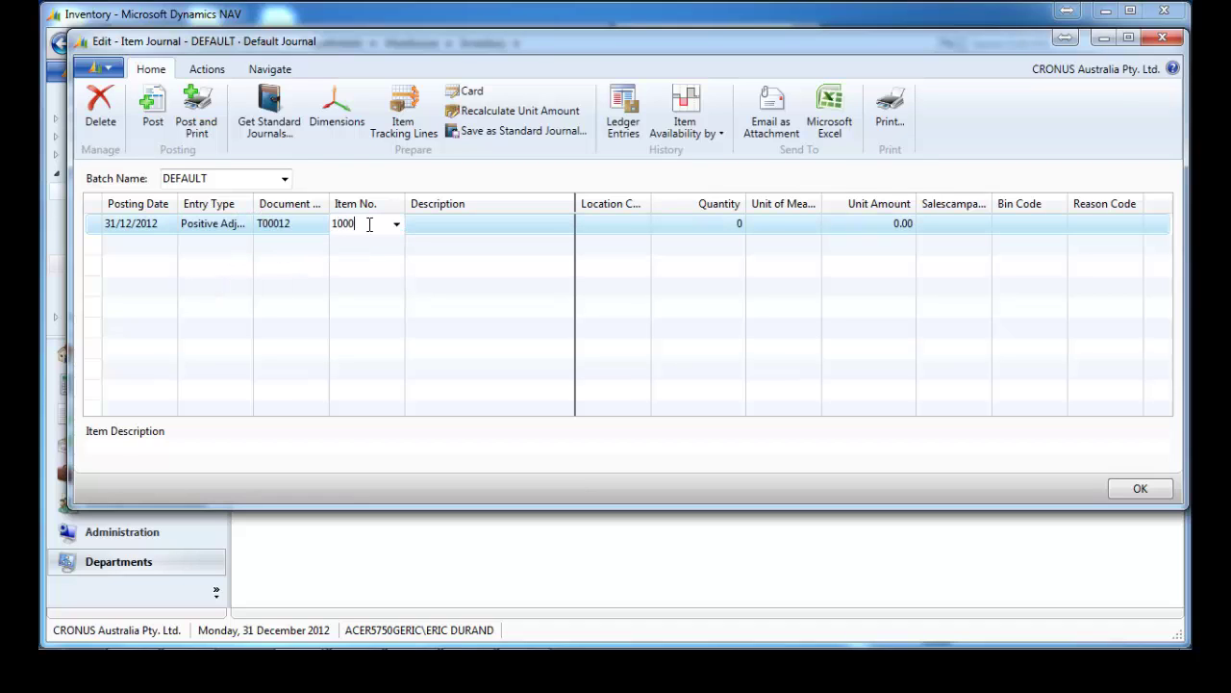
pyautogui.write('1000')
pyautogui.press('Tab')
pyautogui.press('Tab')
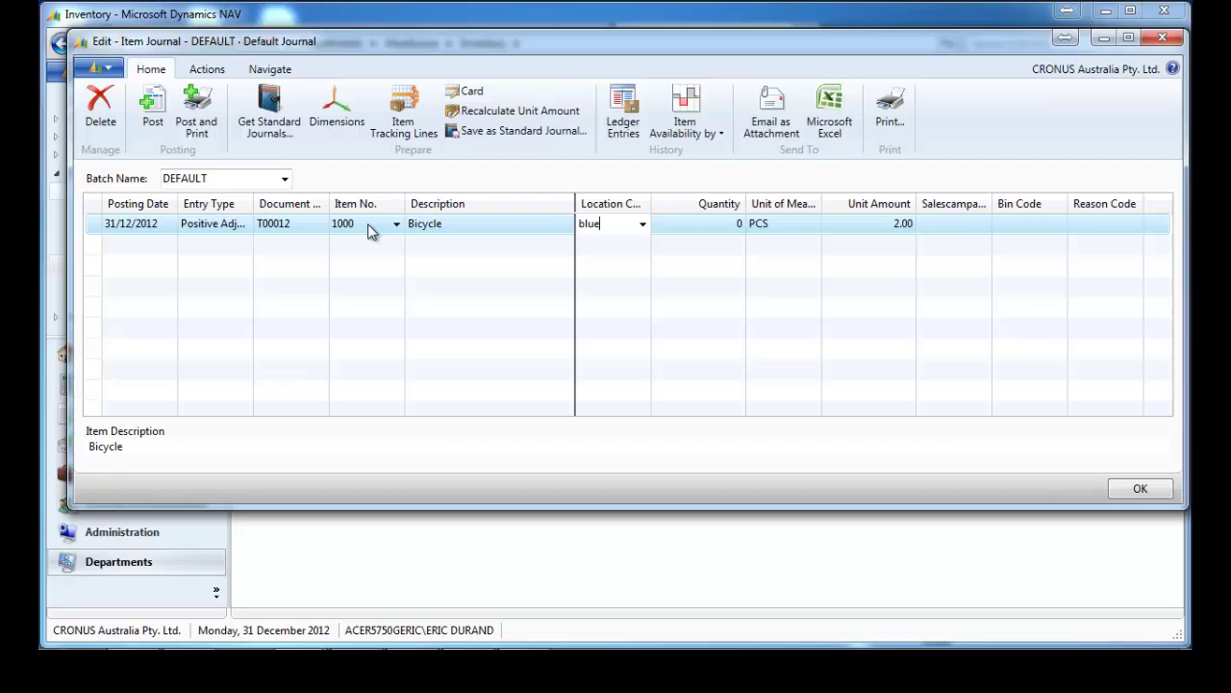
pyautogui.write('blue')
pyautogui.press('Tab')
pyautogui.write('8')
pyautogui.press('Tab')
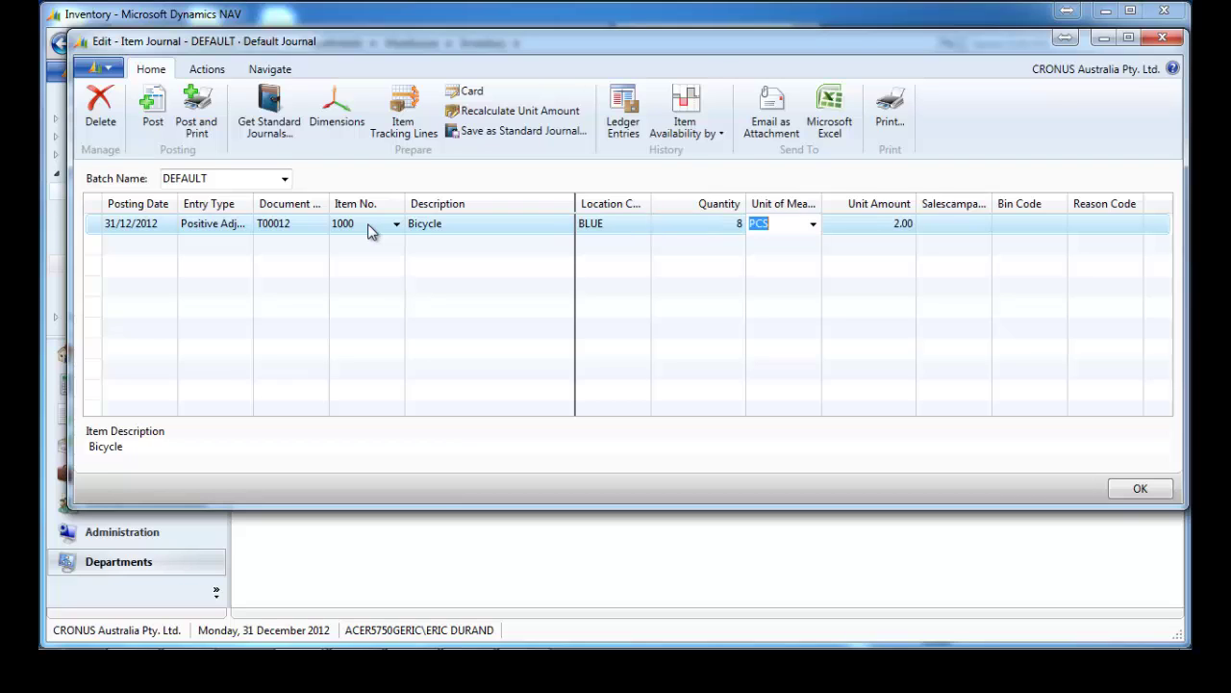
pyautogui.press('Return')
# - Add a second line for item 1200 Back Wheel at location BLUE, quantity 4
pyautogui.hotkey('shift', 'Tab')
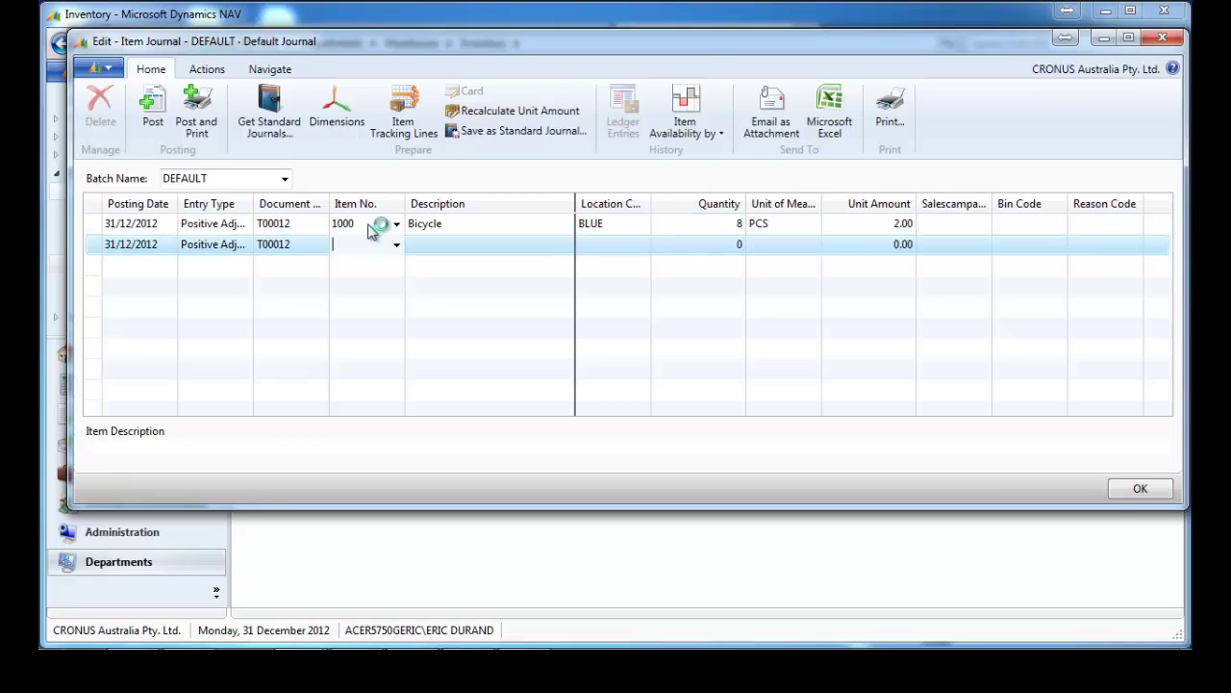
pyautogui.write('1100')
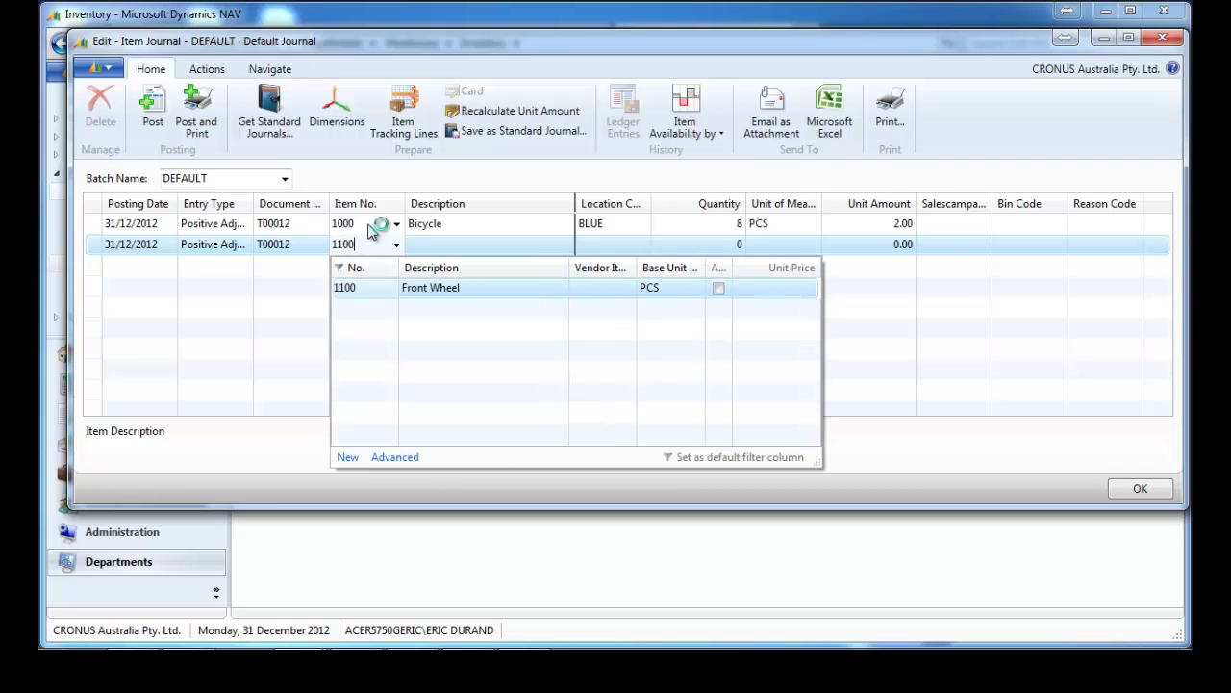
pyautogui.press('BackSpace')
pyautogui.press('BackSpace')
pyautogui.write('2')
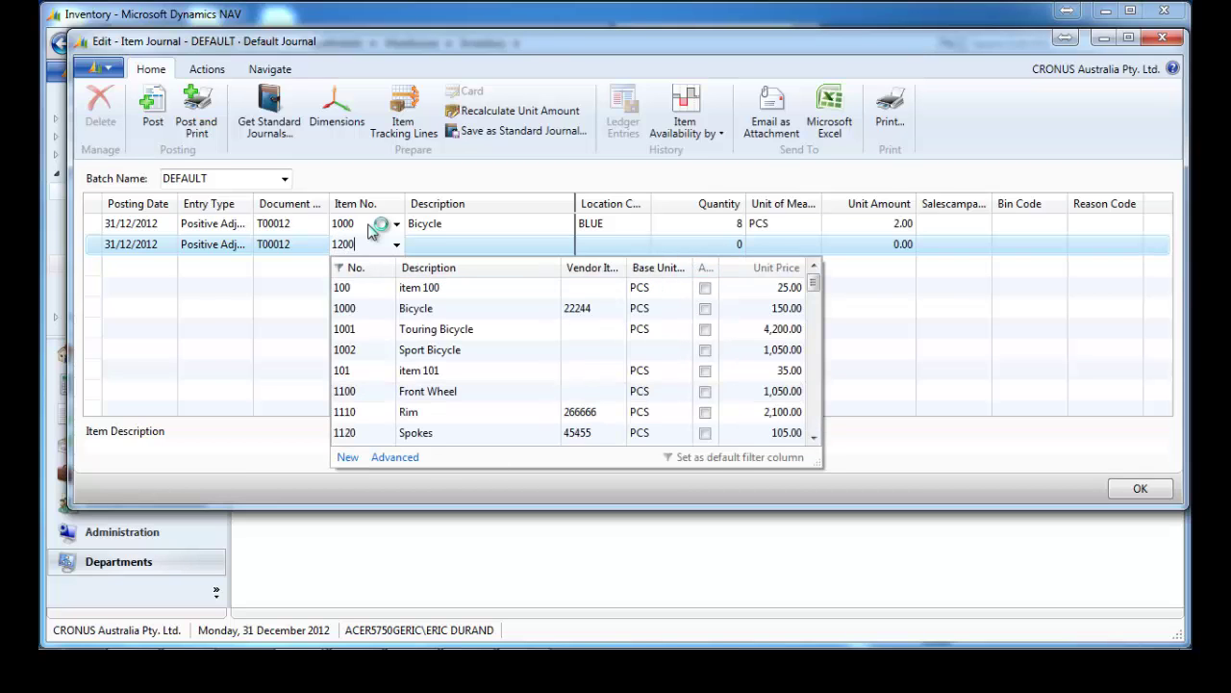
pyautogui.press('Tab')
pyautogui.press('Tab')
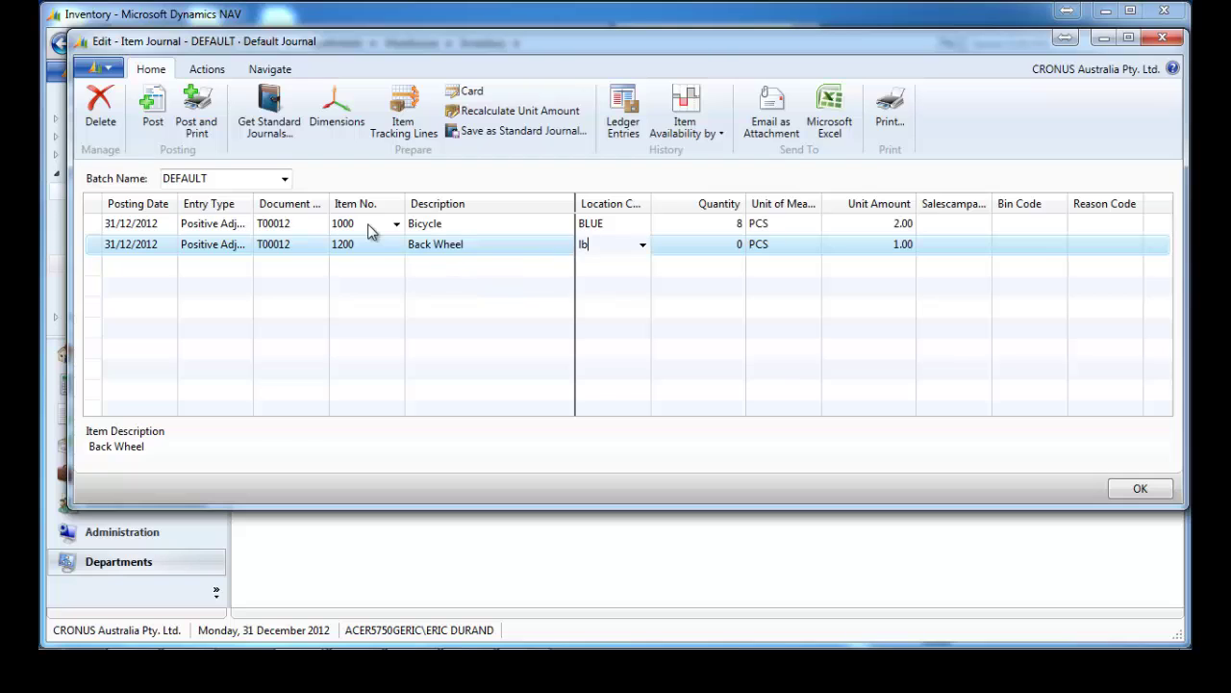
pyautogui.write('lbue')
pyautogui.press('Tab')
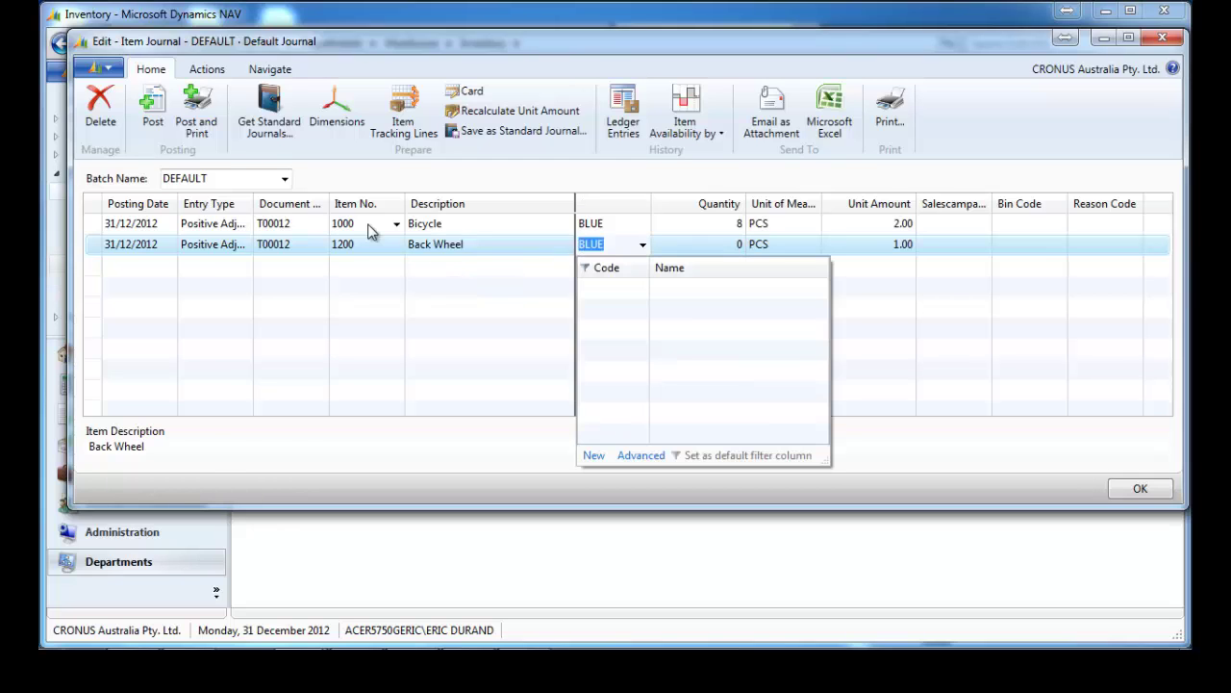
pyautogui.write('BLUE')
pyautogui.press('Tab')
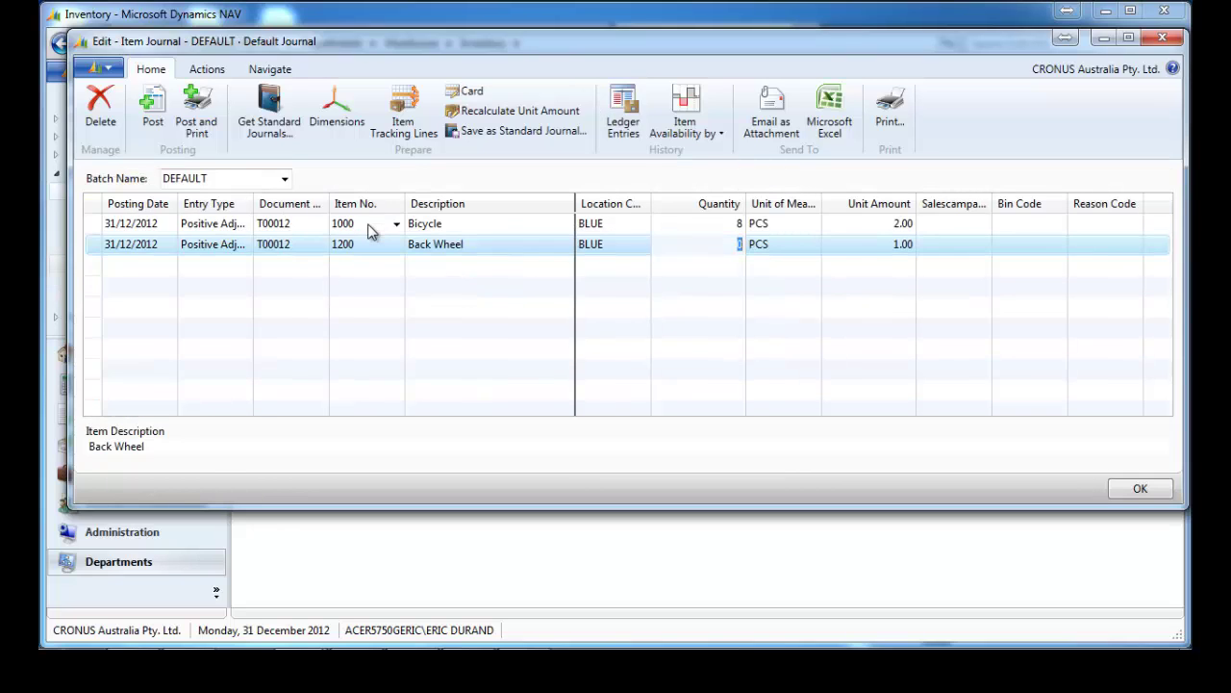
pyautogui.write('4')
pyautogui.press('Tab')
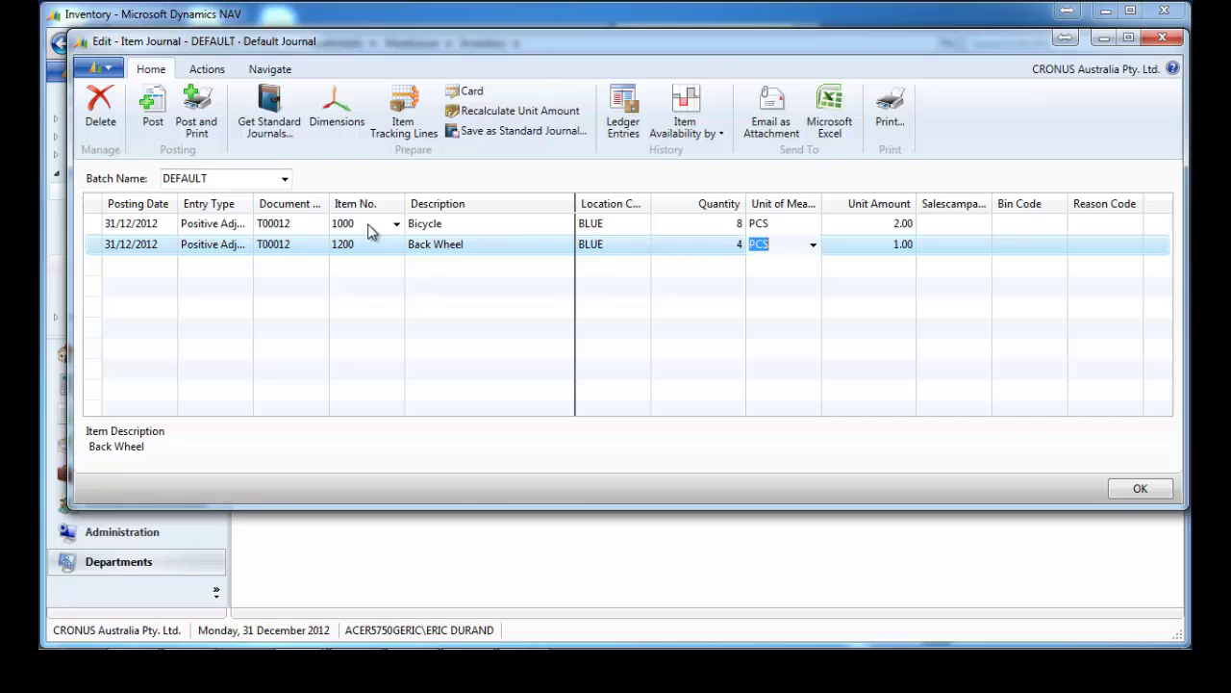
# - Post the two item journal lines and acknowledge the success message
pyautogui.click(152, 106)
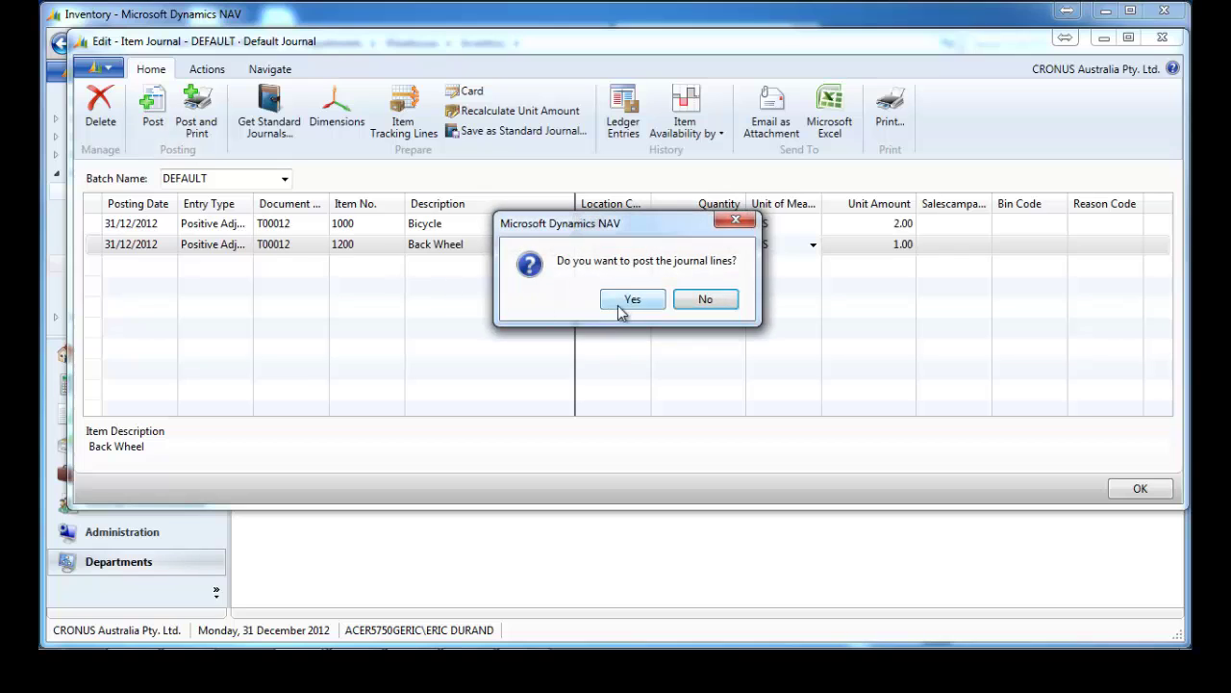
pyautogui.click(622, 306)
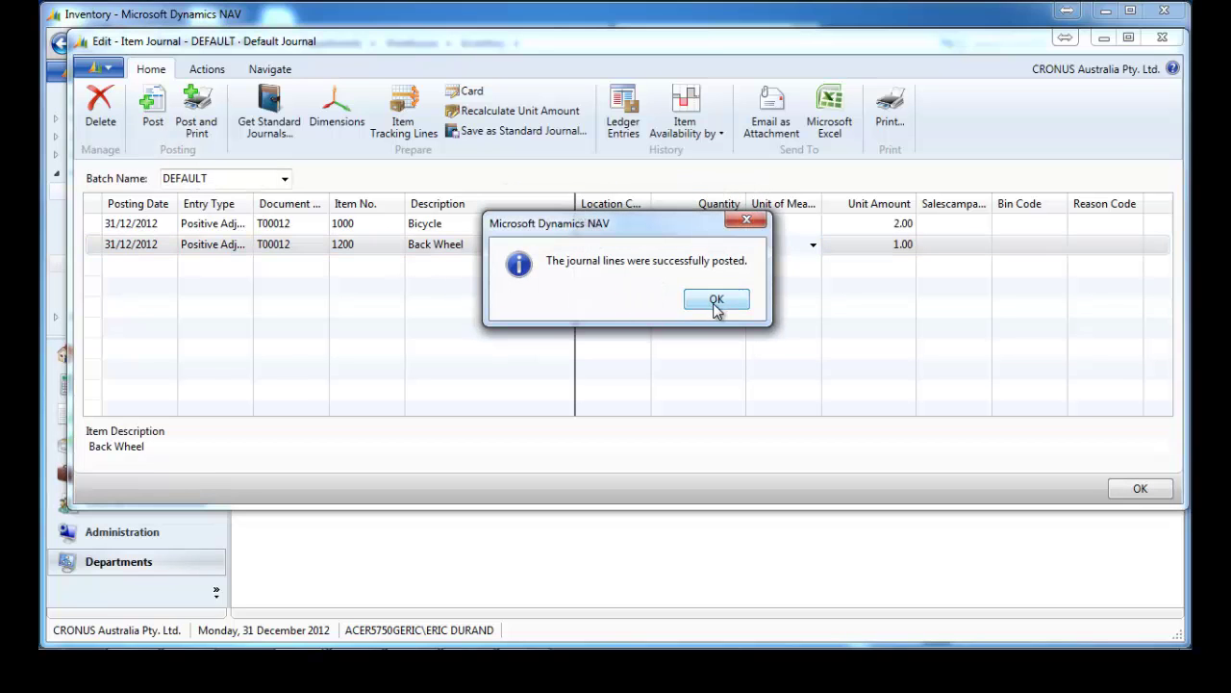
pyautogui.click(717, 300)
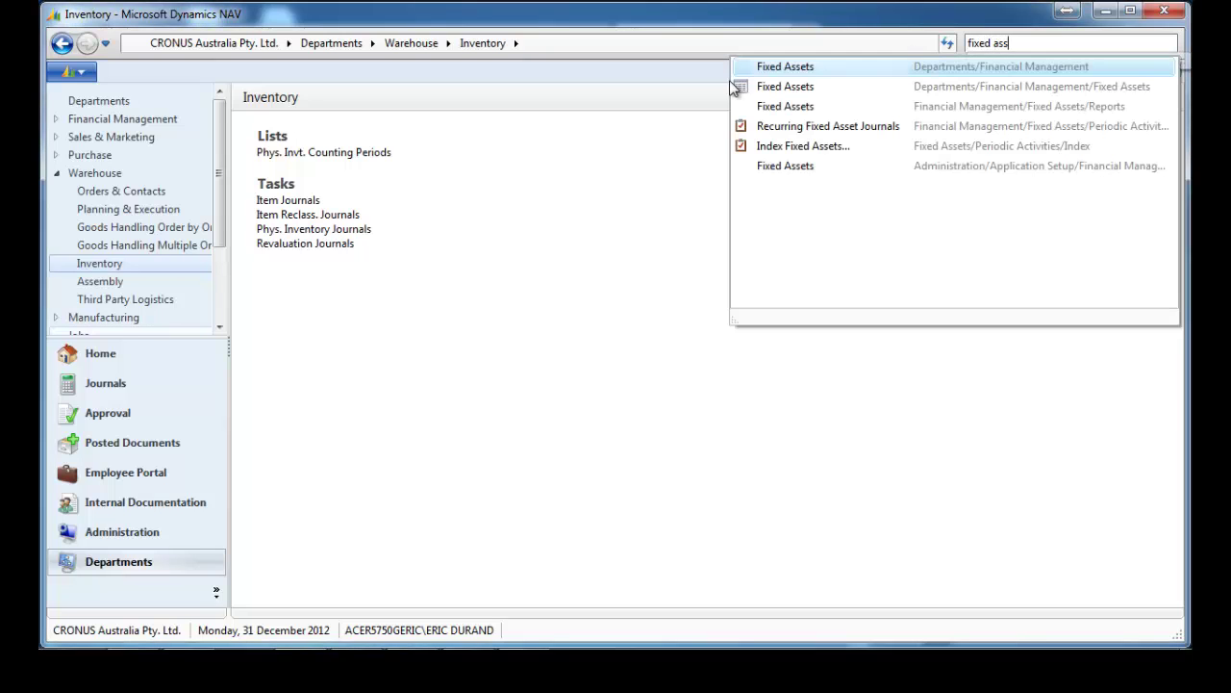
# - Open the COMPANY depreciation book card for editing from Fixed Assets
pyautogui.click(976, 87)
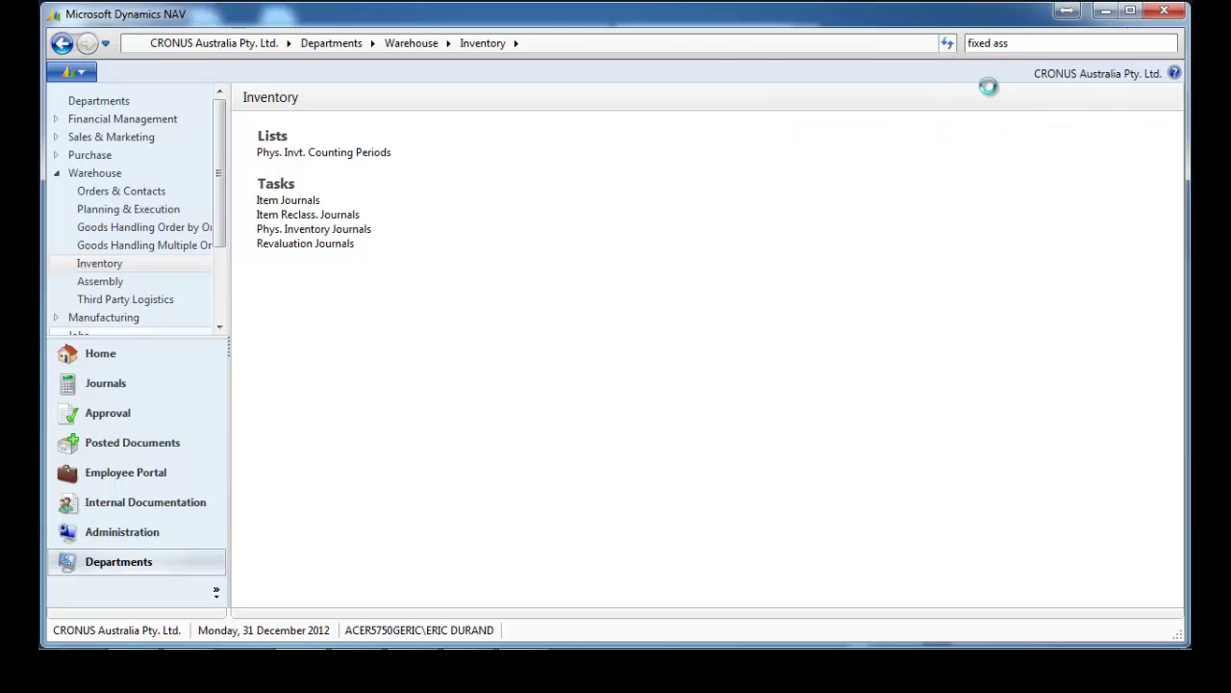
pyautogui.moveTo(1164, 319); pyautogui.dragTo(1171, 562)
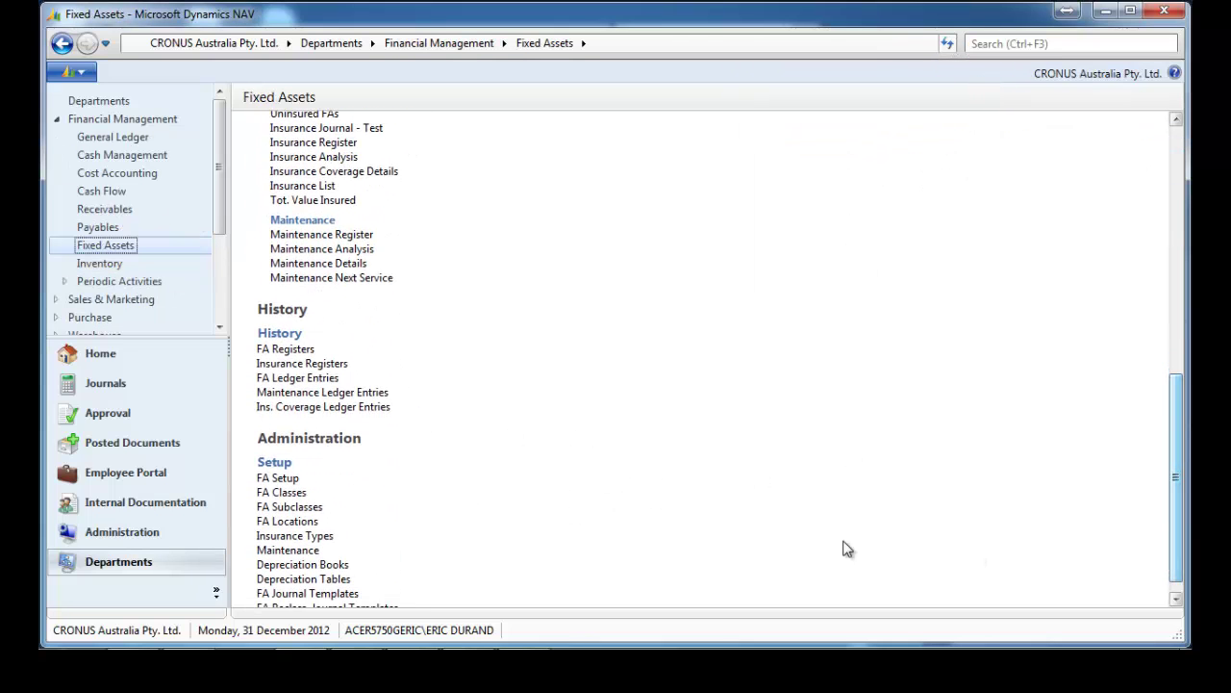
pyautogui.click(332, 566)
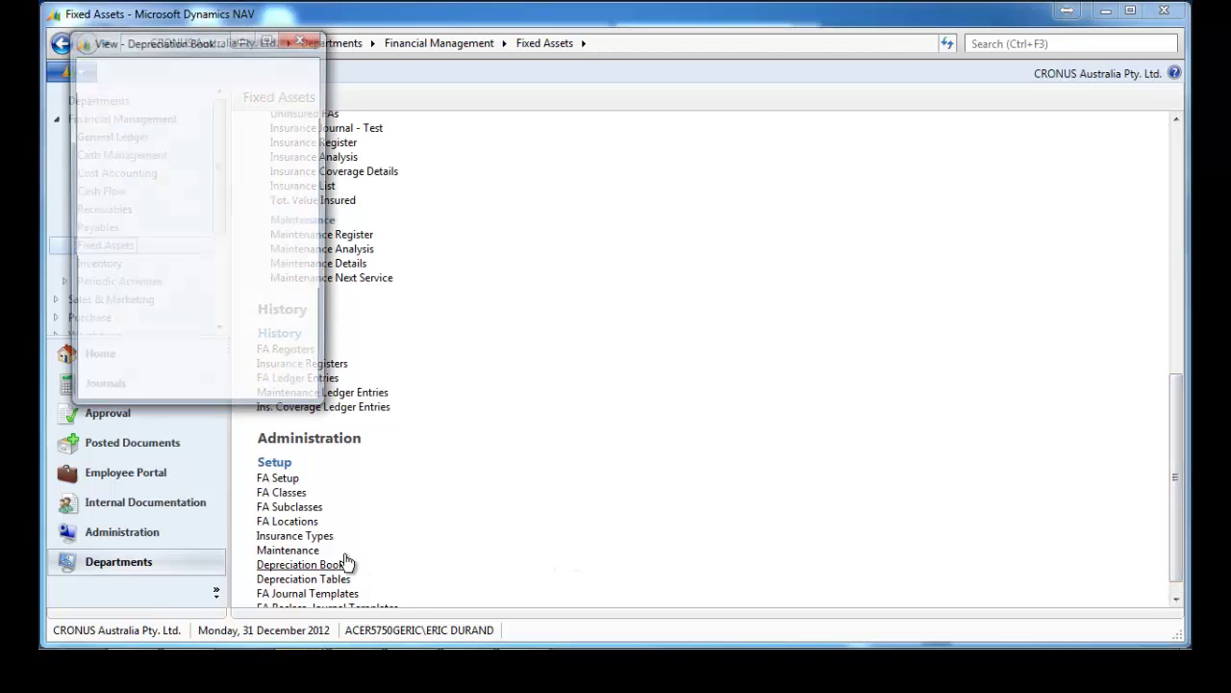
pyautogui.rightClick(186, 246)
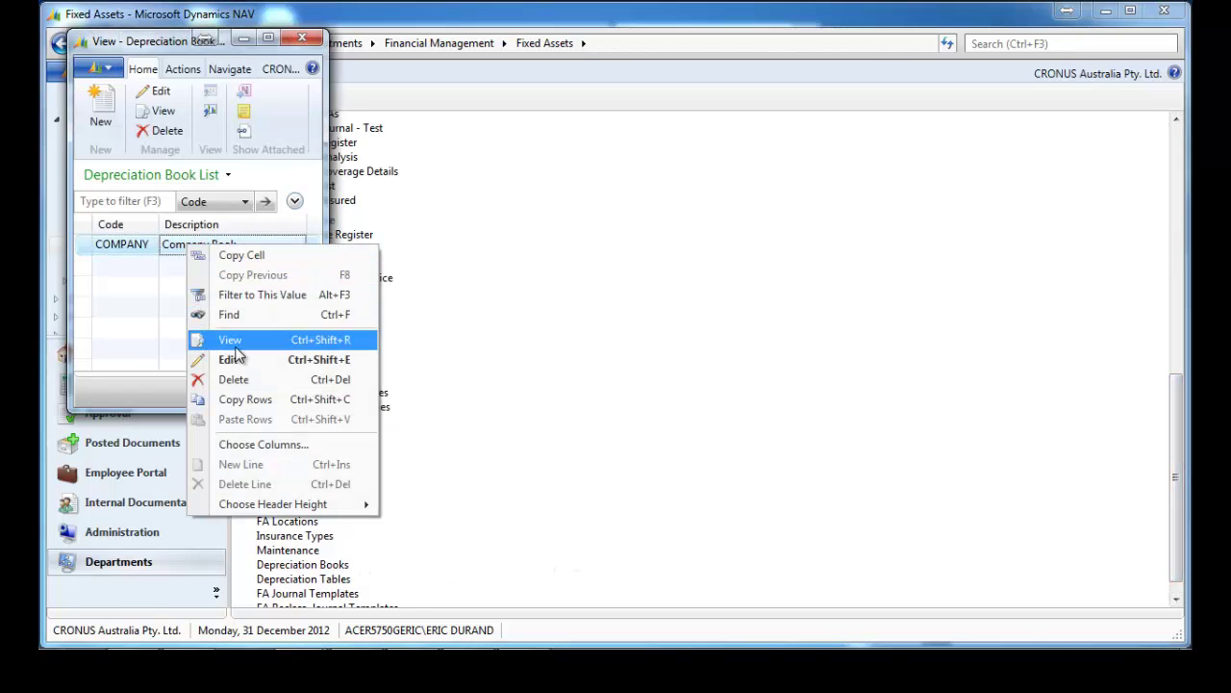
pyautogui.click(237, 364)
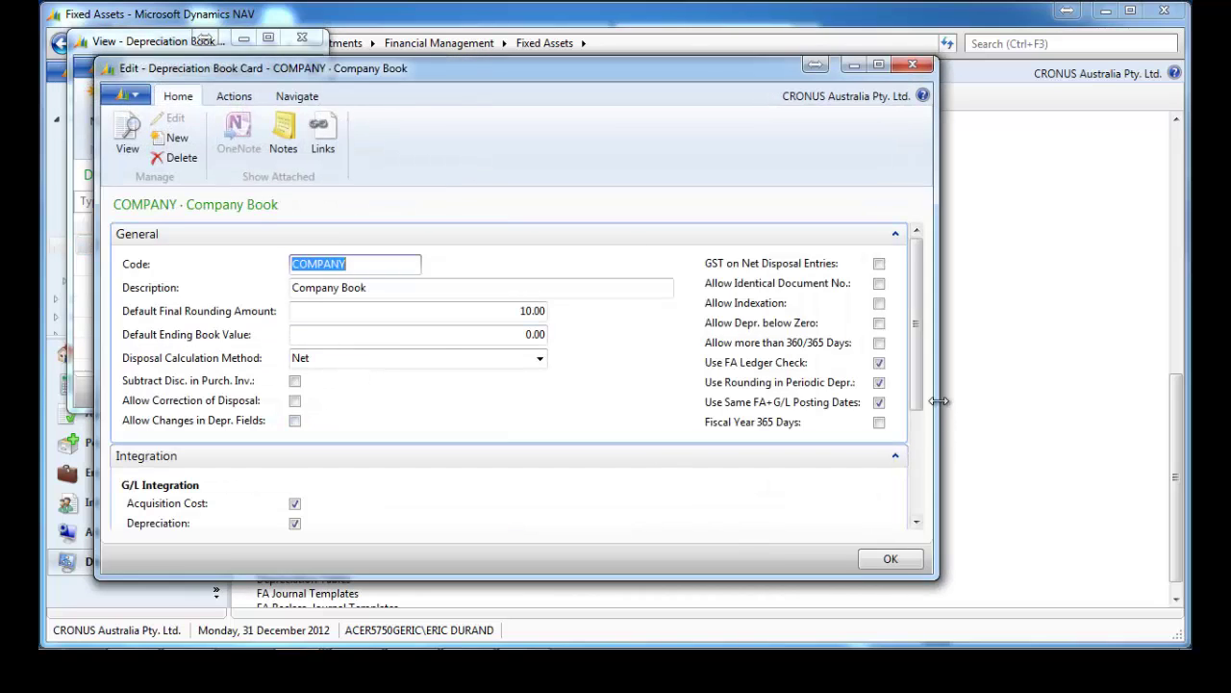
# - Untick G/L Integration for Acquisition Cost, Depreciation, Write-Down, Appreciation, Custom 1 and Custom 2, then save
pyautogui.scroll(-3, 924, 399)
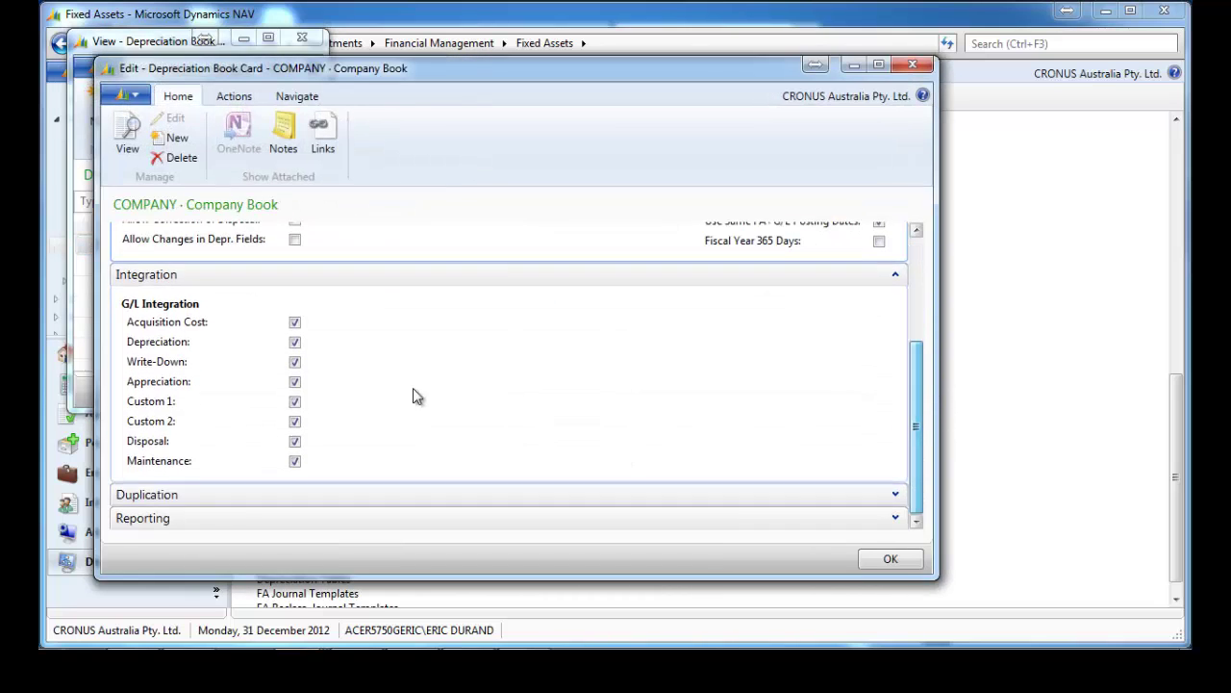
pyautogui.click(294, 322)
pyautogui.click(294, 342)
pyautogui.click(295, 361)
pyautogui.click(295, 381)
pyautogui.click(295, 401)
pyautogui.click(295, 421)
pyautogui.click(886, 566)
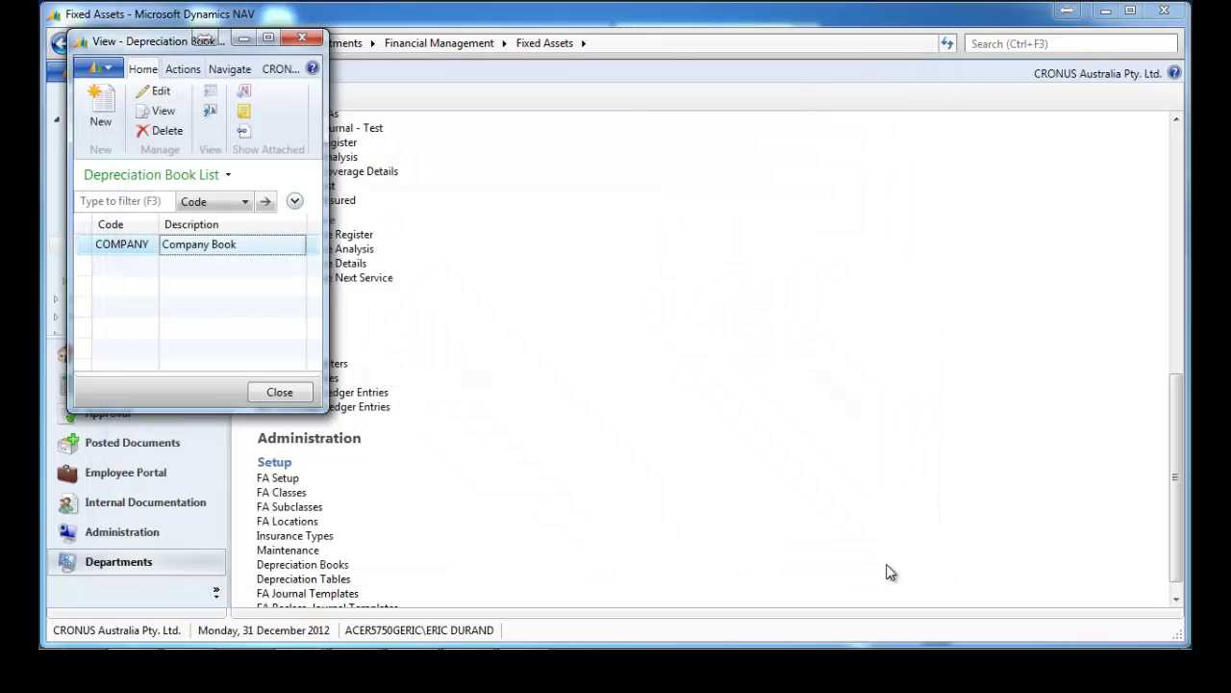
# - Open the Fixed Asset Journal and go to the line's FA No. field
pyautogui.click(302, 38)
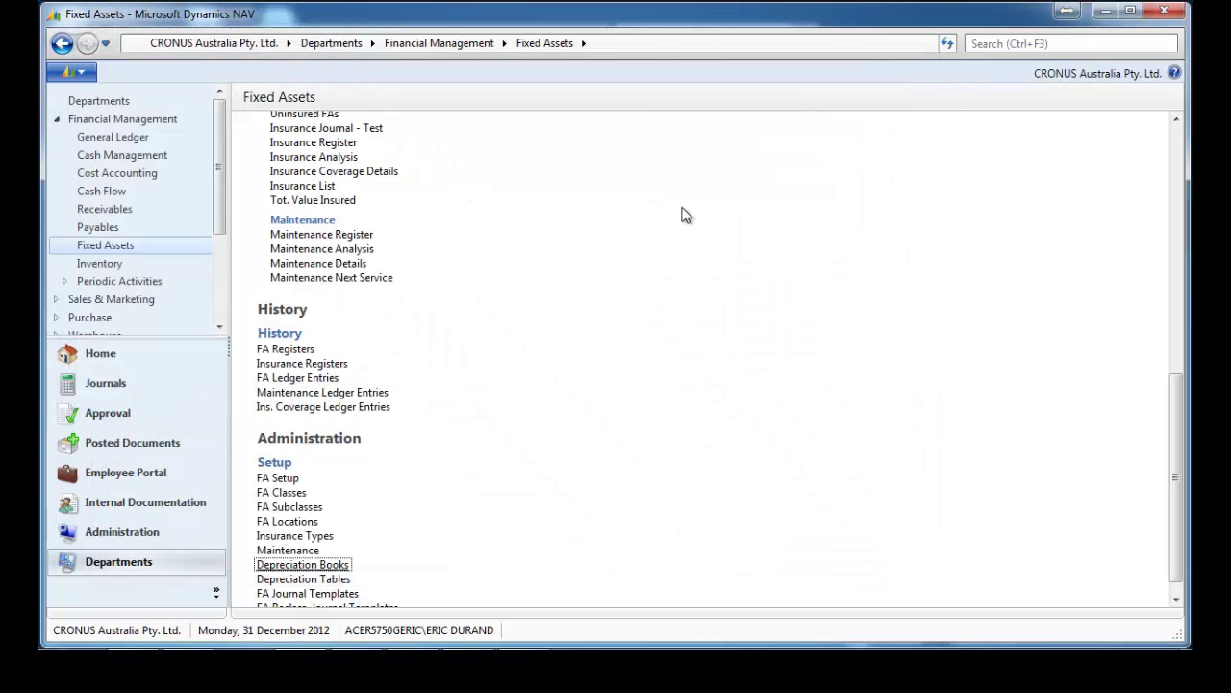
pyautogui.moveTo(1173, 409); pyautogui.dragTo(1164, 145)
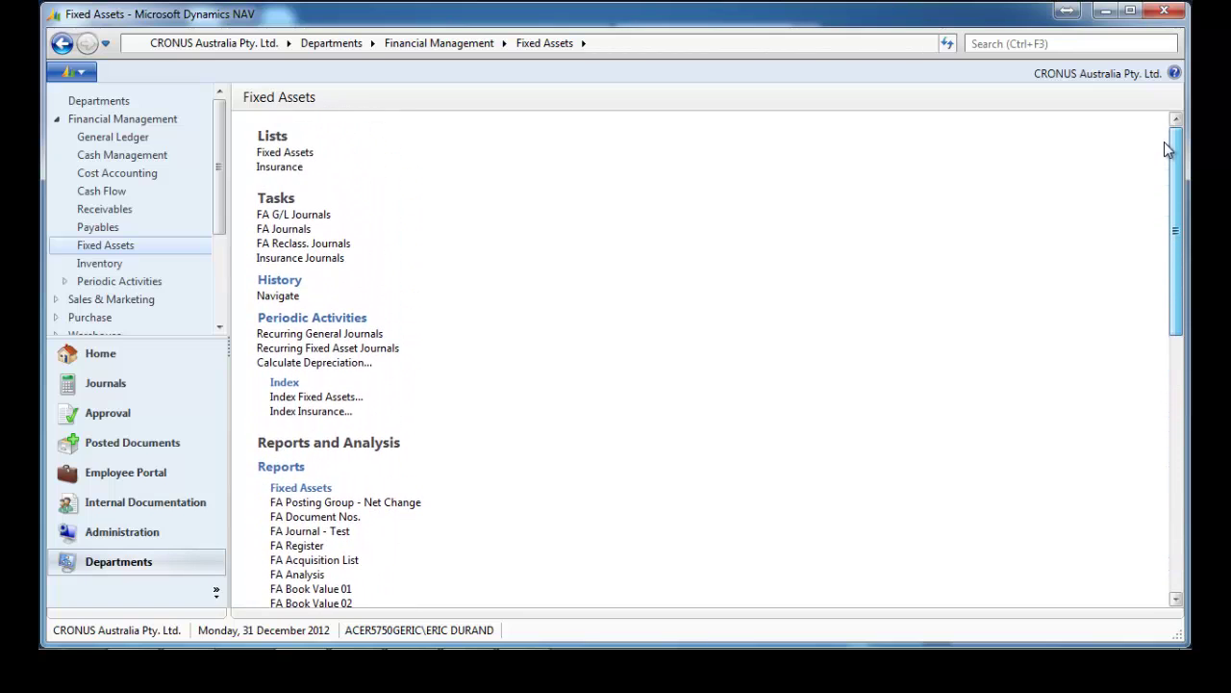
pyautogui.click(303, 232)
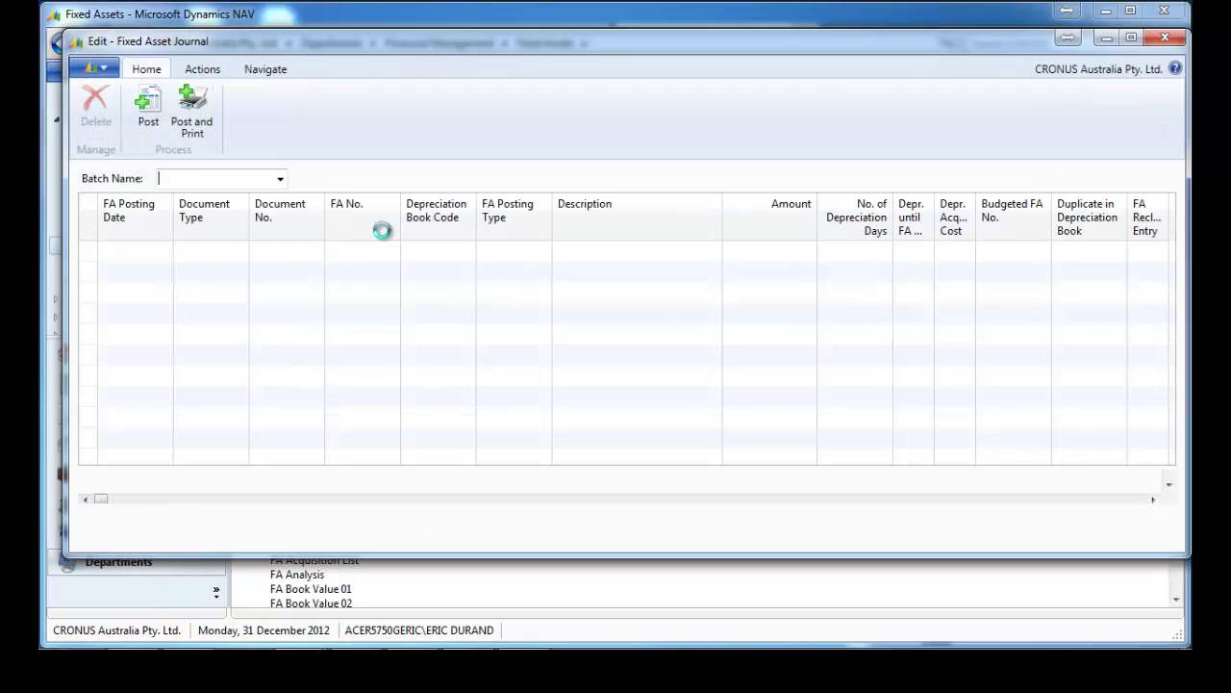
pyautogui.click(356, 251)
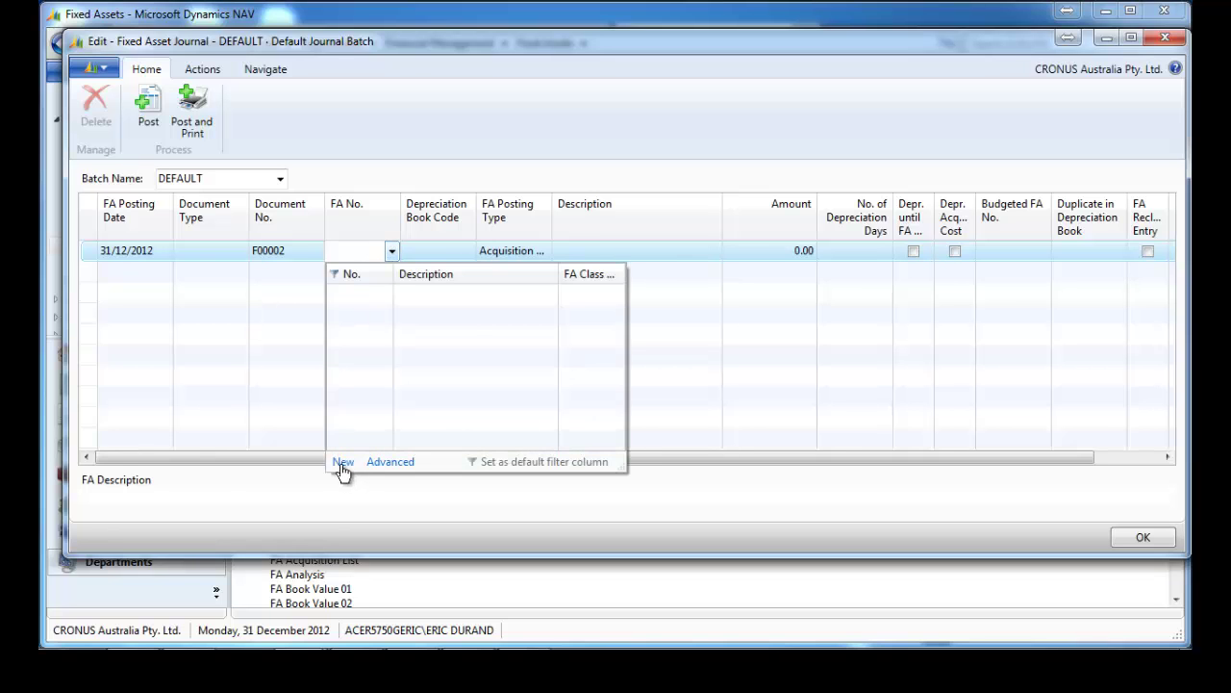
# - Create a new fixed asset with the COMPANY depreciation book and FA posting group CAR
pyautogui.click(341, 463)
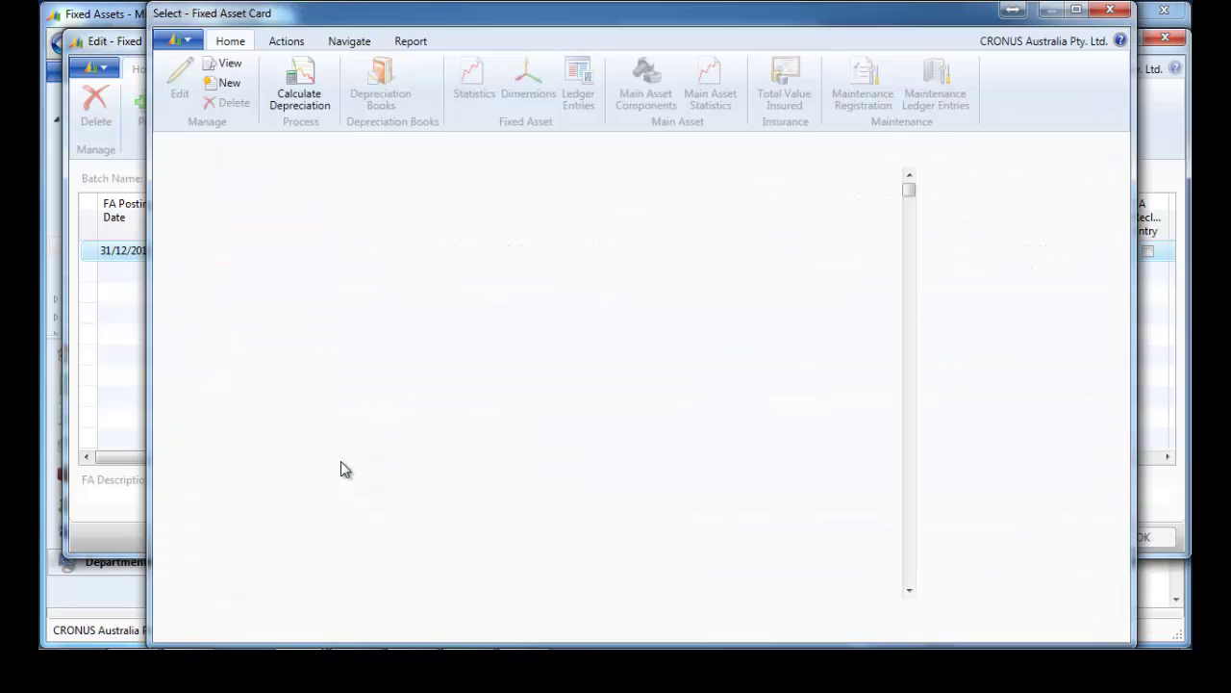
pyautogui.click(339, 231)
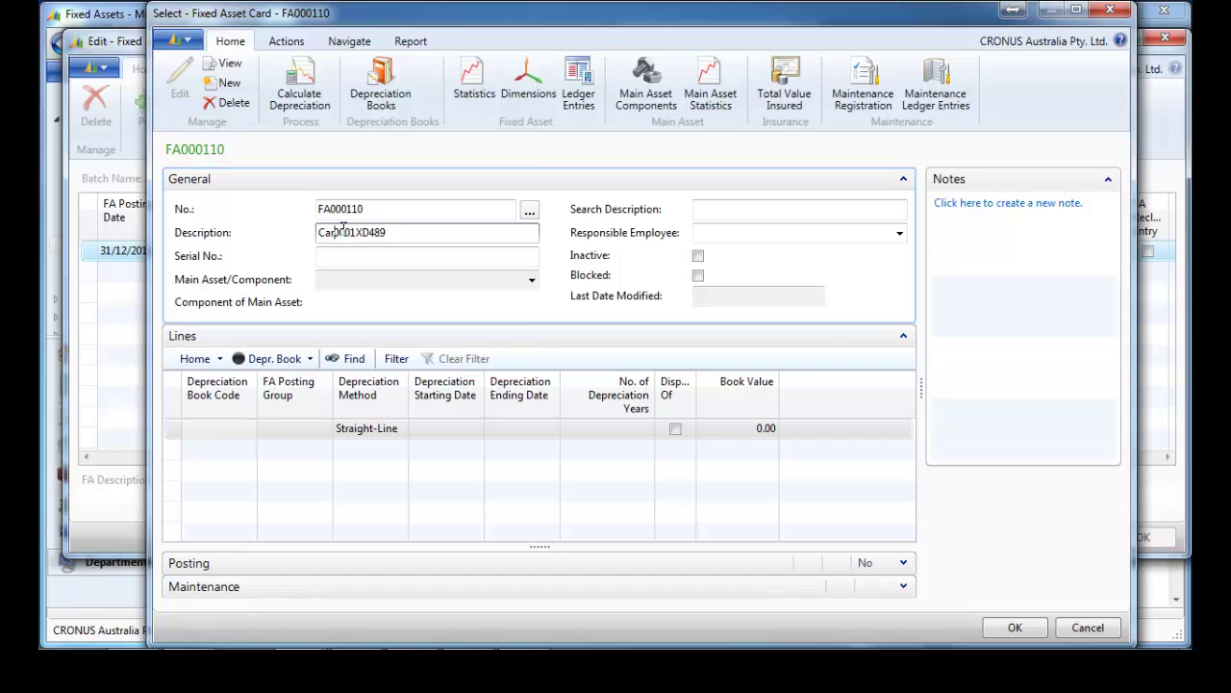
pyautogui.click(245, 433)
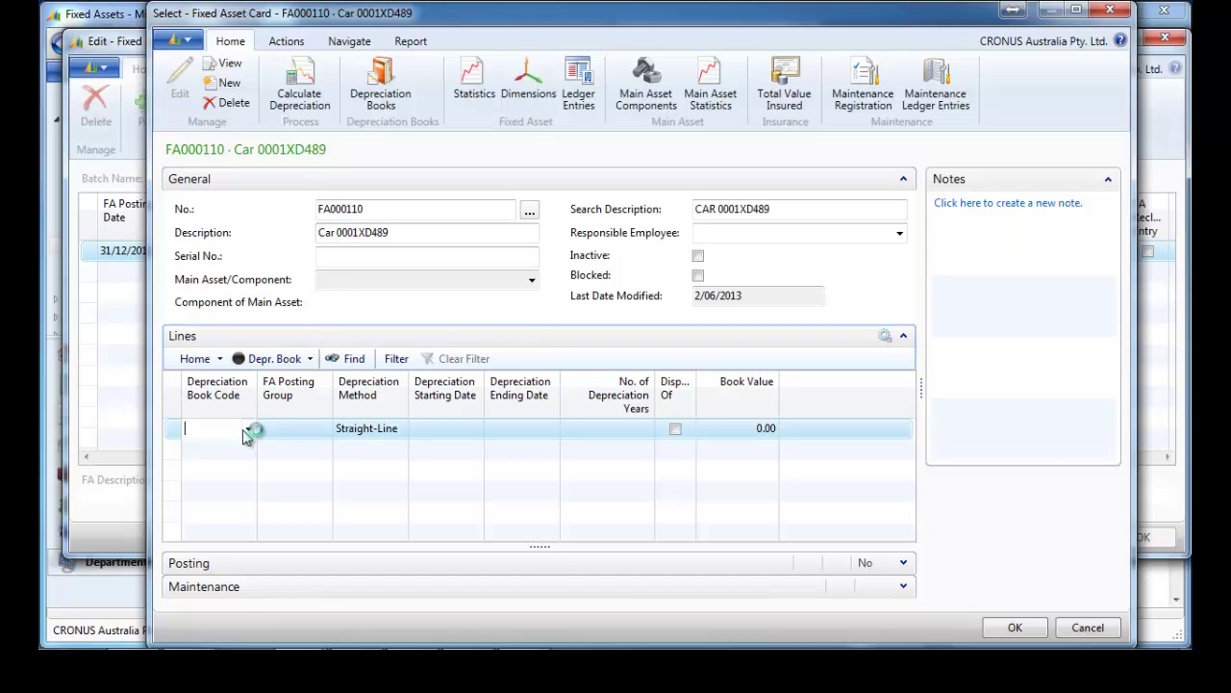
pyautogui.click(248, 428)
pyautogui.click(286, 242)
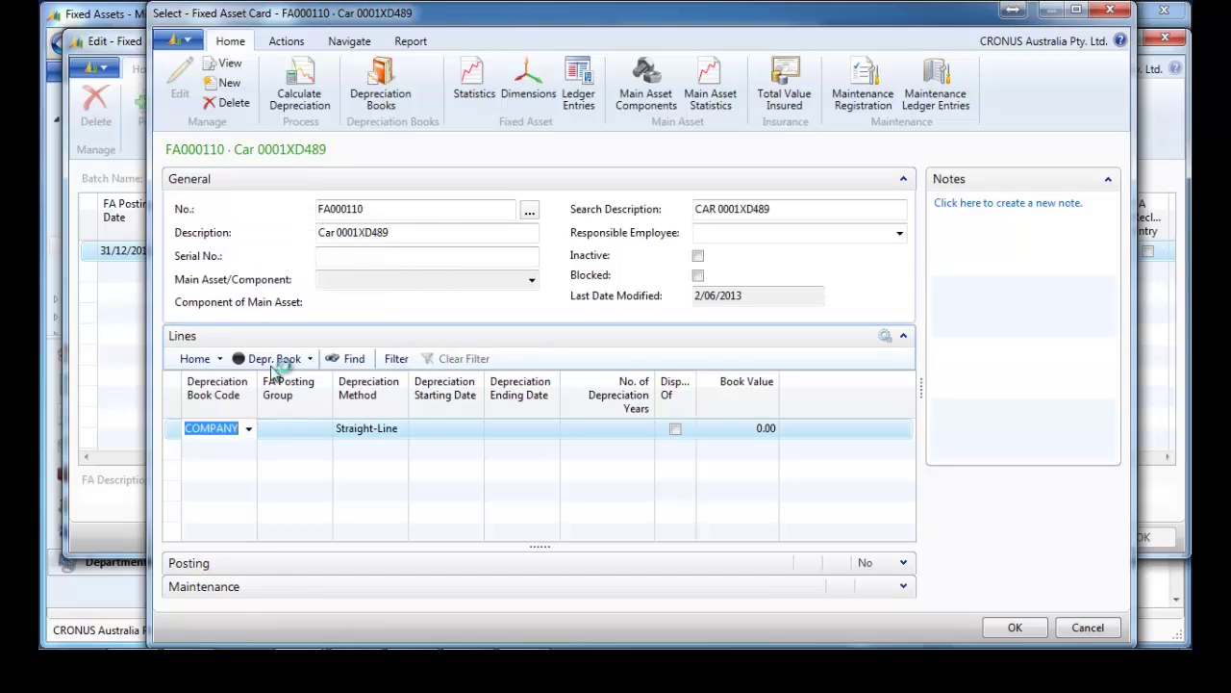
pyautogui.click(327, 432)
pyautogui.click(324, 428)
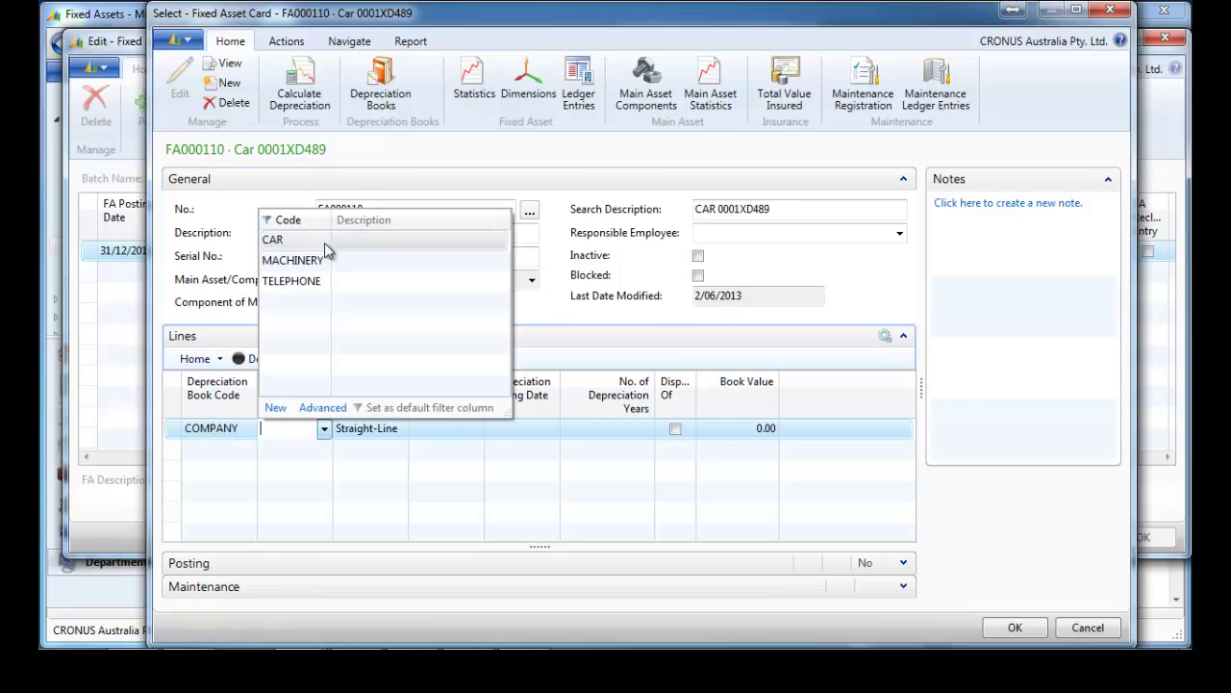
pyautogui.click(344, 239)
pyautogui.click(343, 239)
# - Set straight-line depreciation from 1/01/2010 over 4 years and return to the journal
pyautogui.click(467, 430)
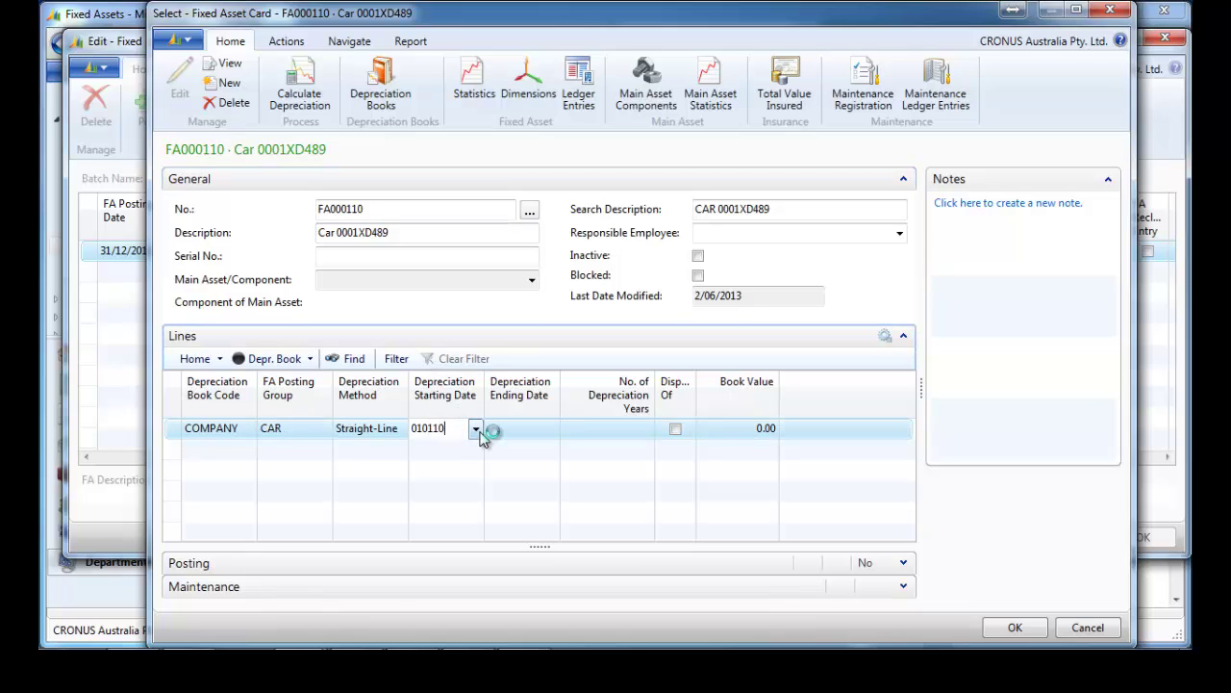
pyautogui.write('010110')
pyautogui.press('Tab')
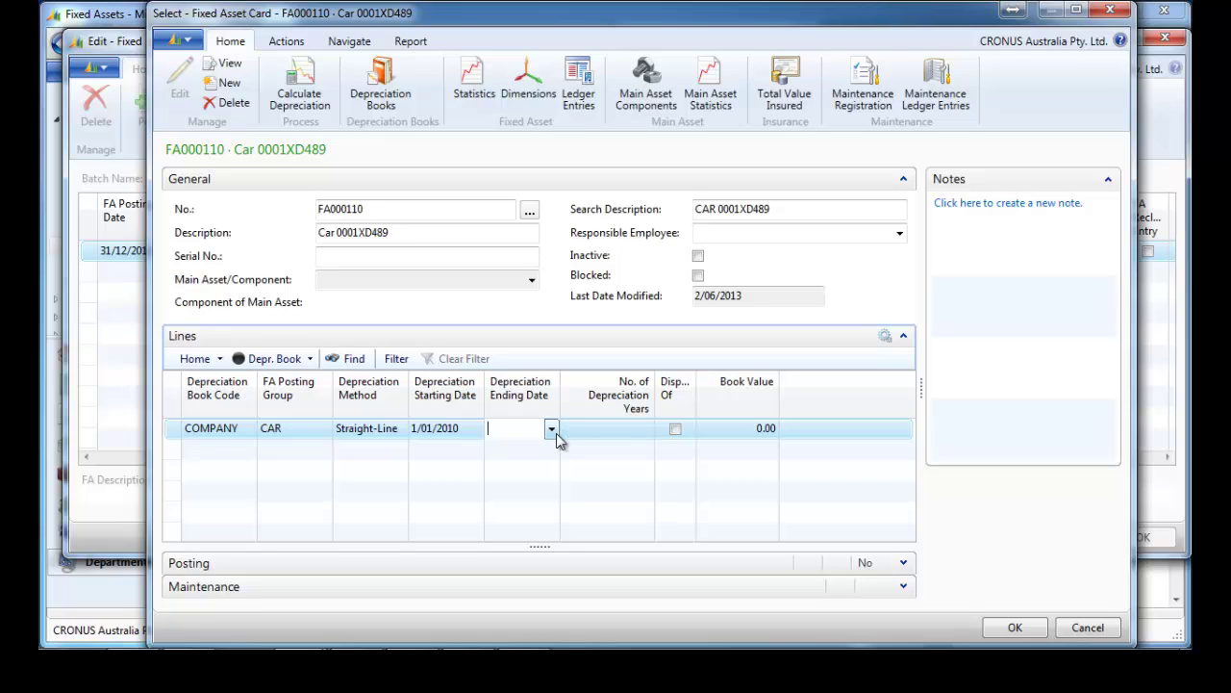
pyautogui.press('Tab')
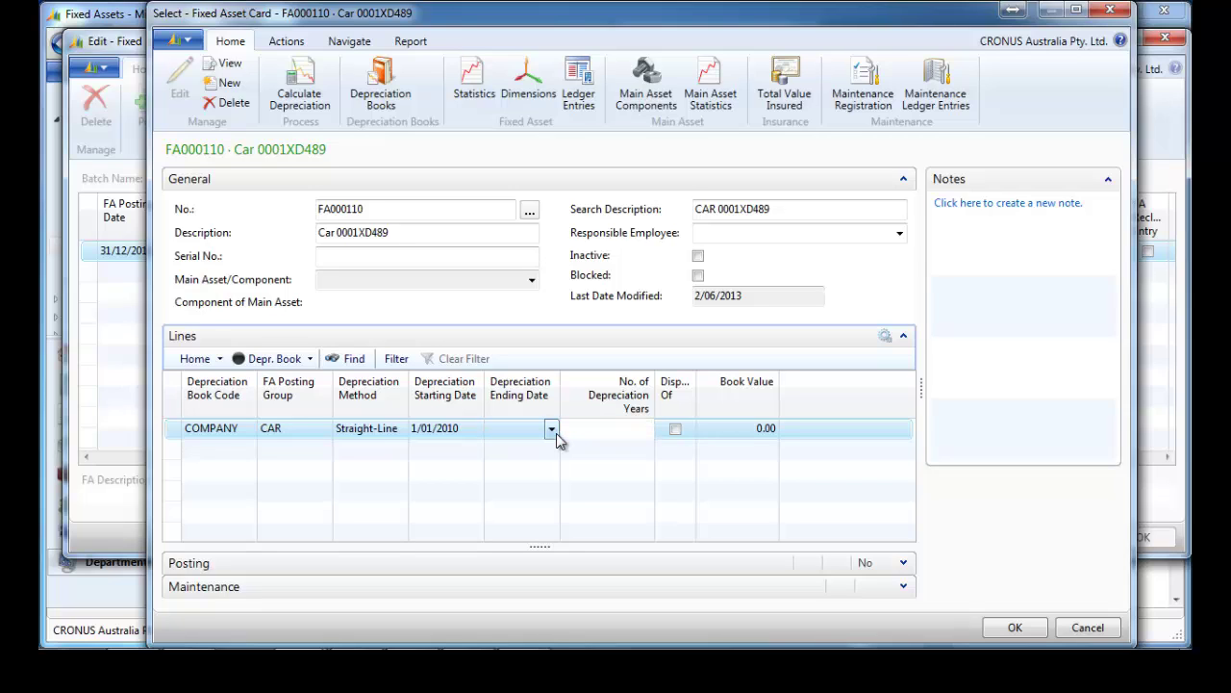
pyautogui.press('Return')
pyautogui.press('Up')
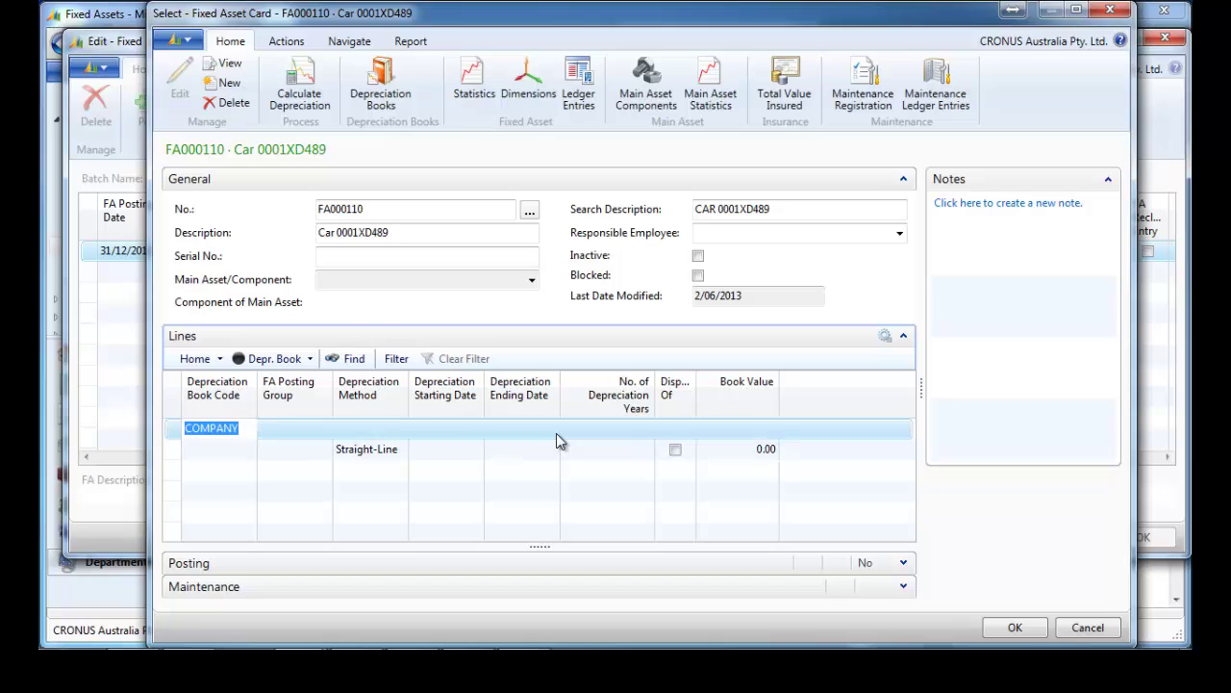
pyautogui.click(1018, 627)
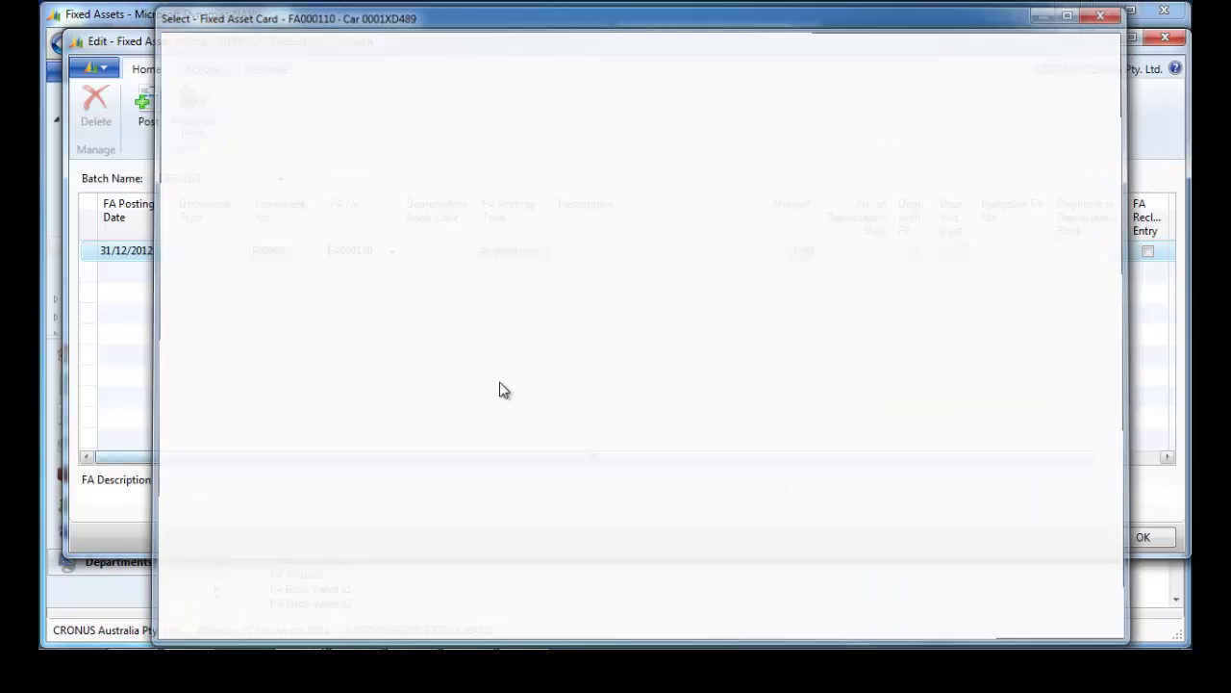
# - Enter the car's 5,000.00 acquisition cost dated 1/01/2010 on the first journal line
pyautogui.moveTo(443, 251); pyautogui.dragTo(467, 249)
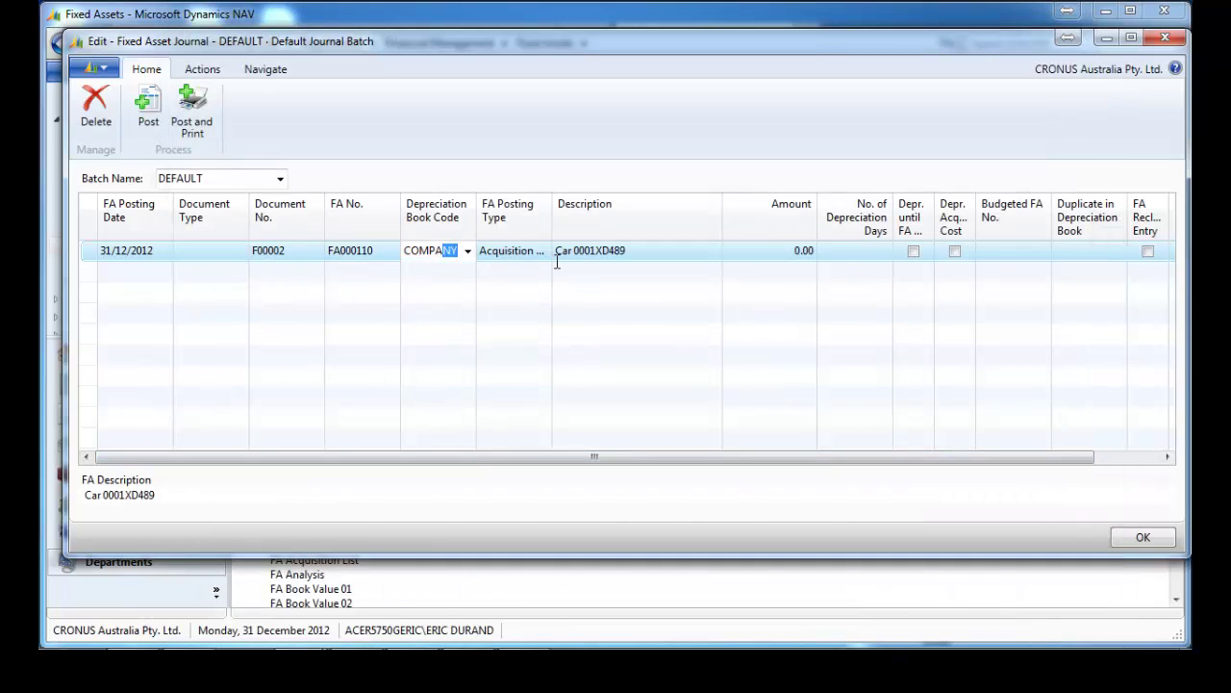
pyautogui.press('Return')
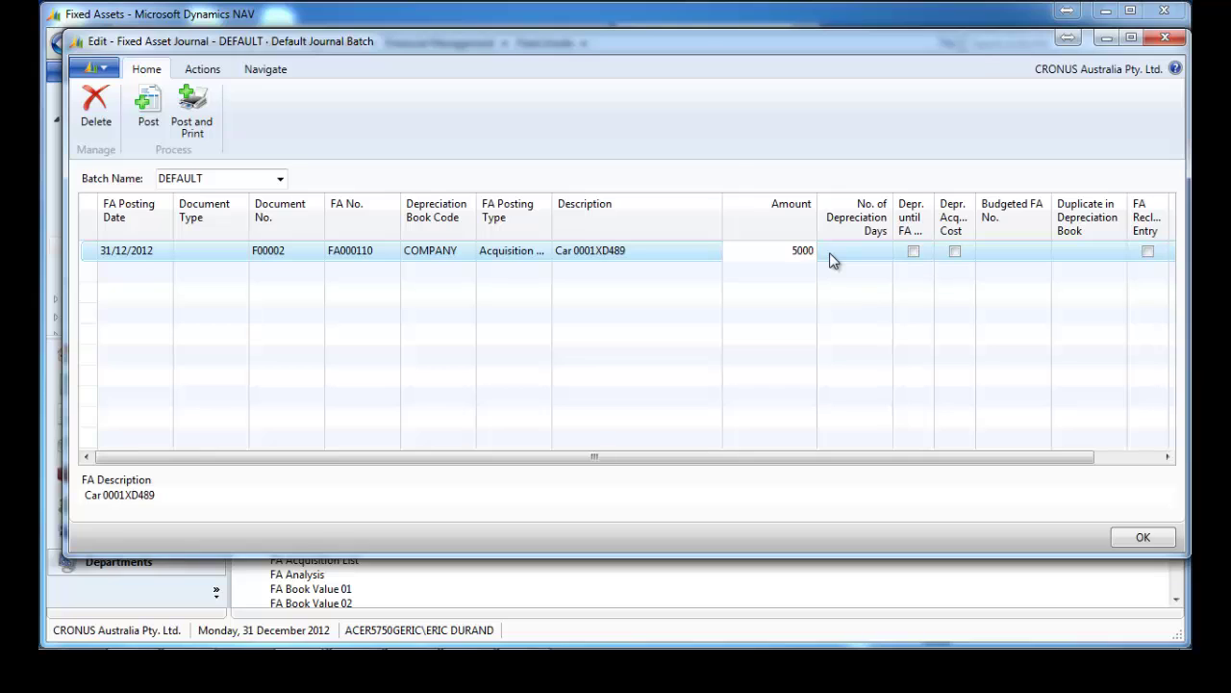
pyautogui.press('Return')
pyautogui.click(113, 250)
pyautogui.click(164, 252)
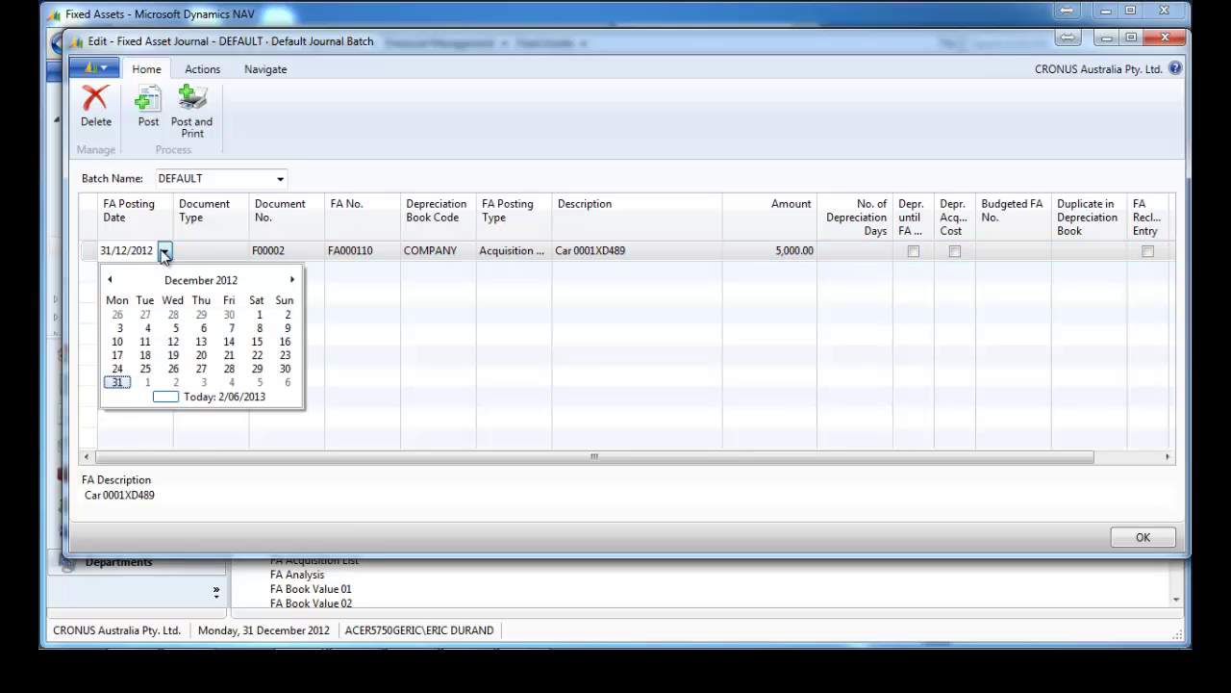
pyautogui.click(195, 255)
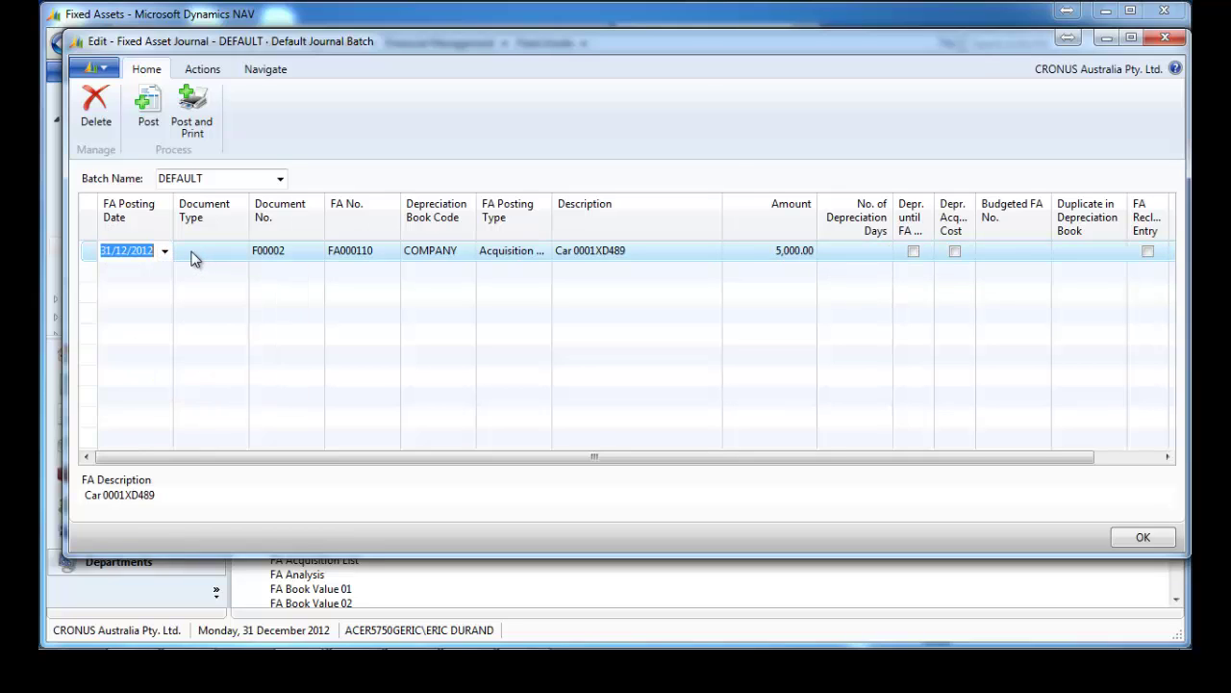
pyautogui.write('010110')
pyautogui.press('Return')
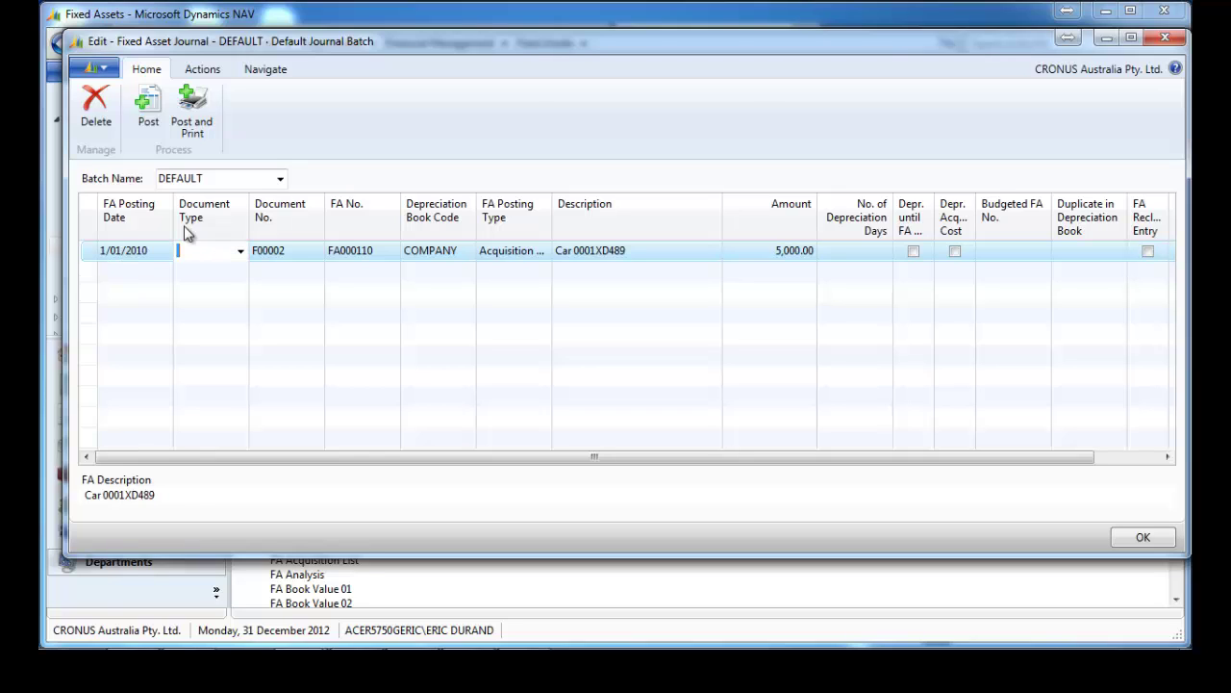
# - Add a 31/12/2012 Depreciation line of -4,000.00, copying the asset details from the line above
pyautogui.click(142, 277)
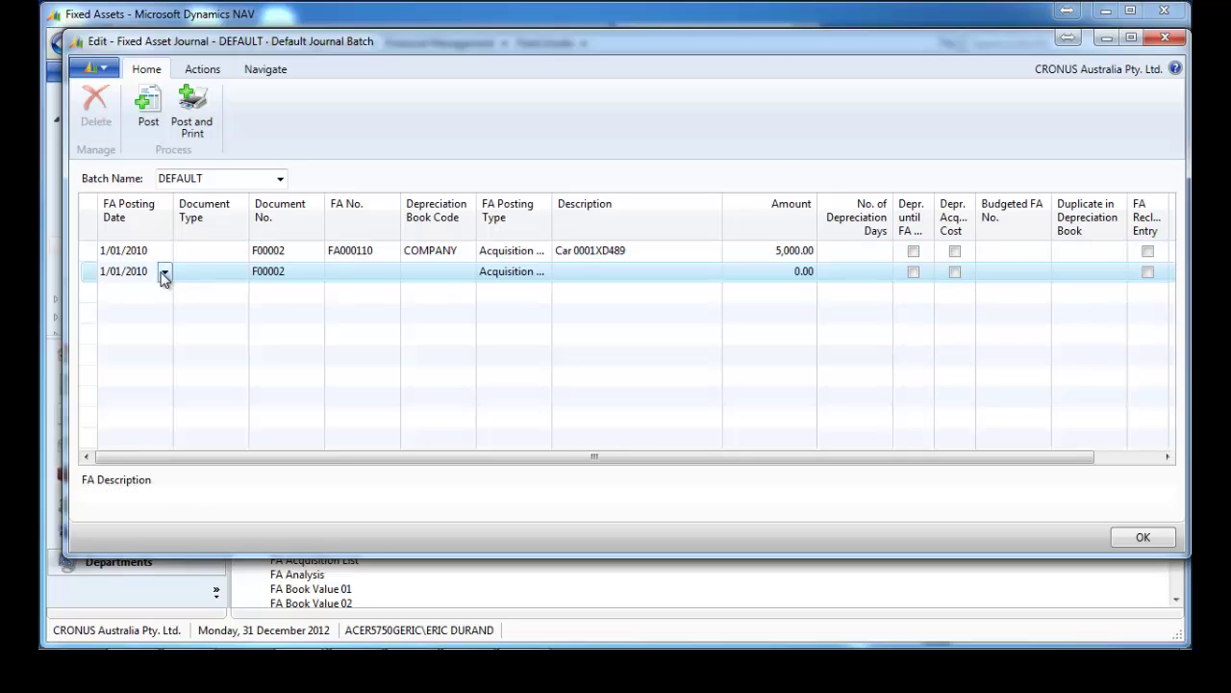
pyautogui.click(154, 271)
pyautogui.write('311212')
pyautogui.press('Return')
pyautogui.press('Return')
pyautogui.click(377, 271)
pyautogui.rightClick(373, 271)
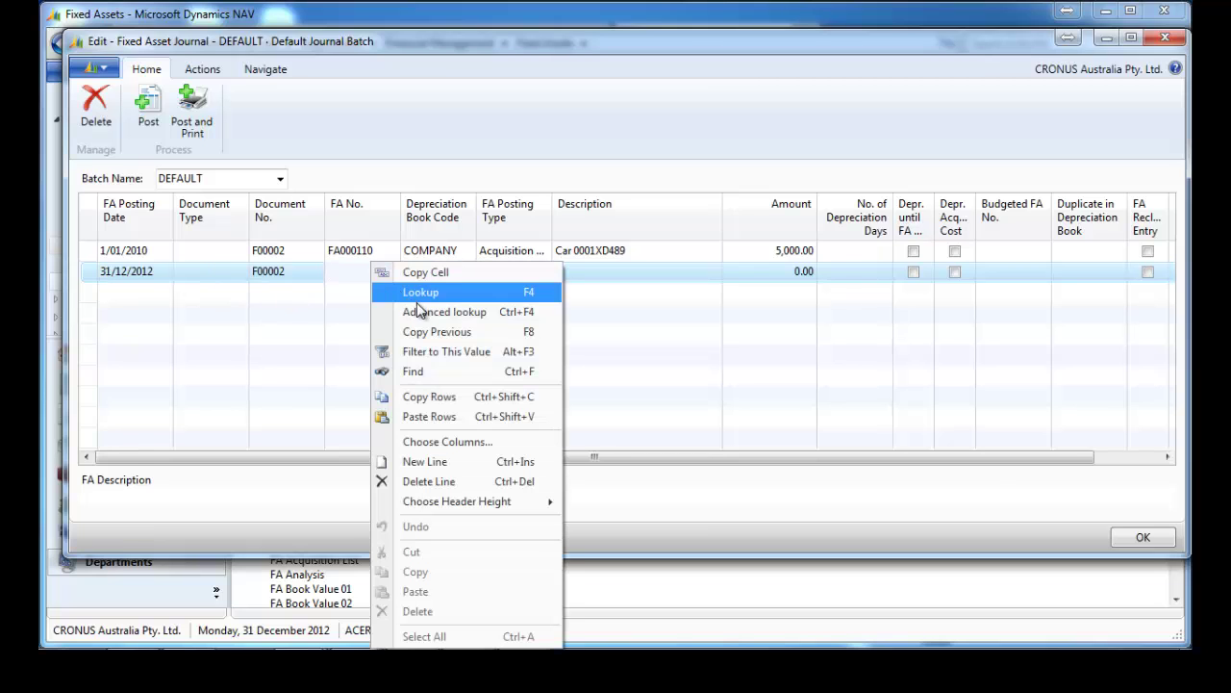
pyautogui.click(429, 331)
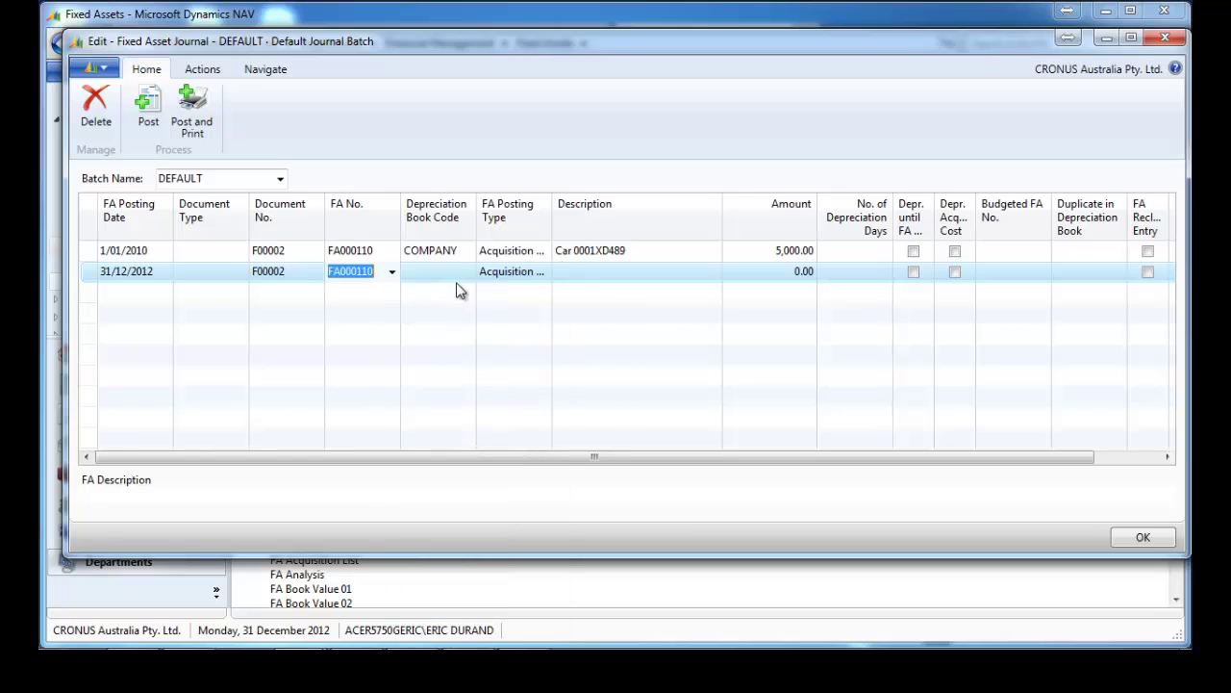
pyautogui.press('Return')
pyautogui.press('Return')
pyautogui.click(545, 271)
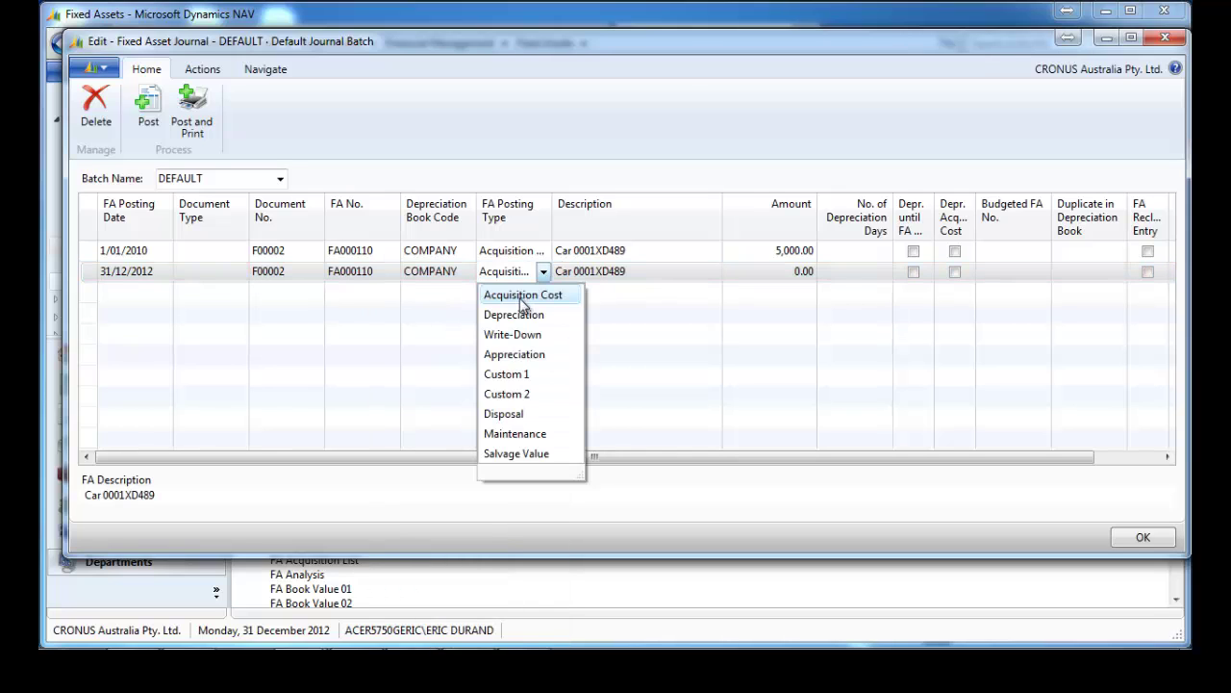
pyautogui.click(557, 301)
pyautogui.click(784, 271)
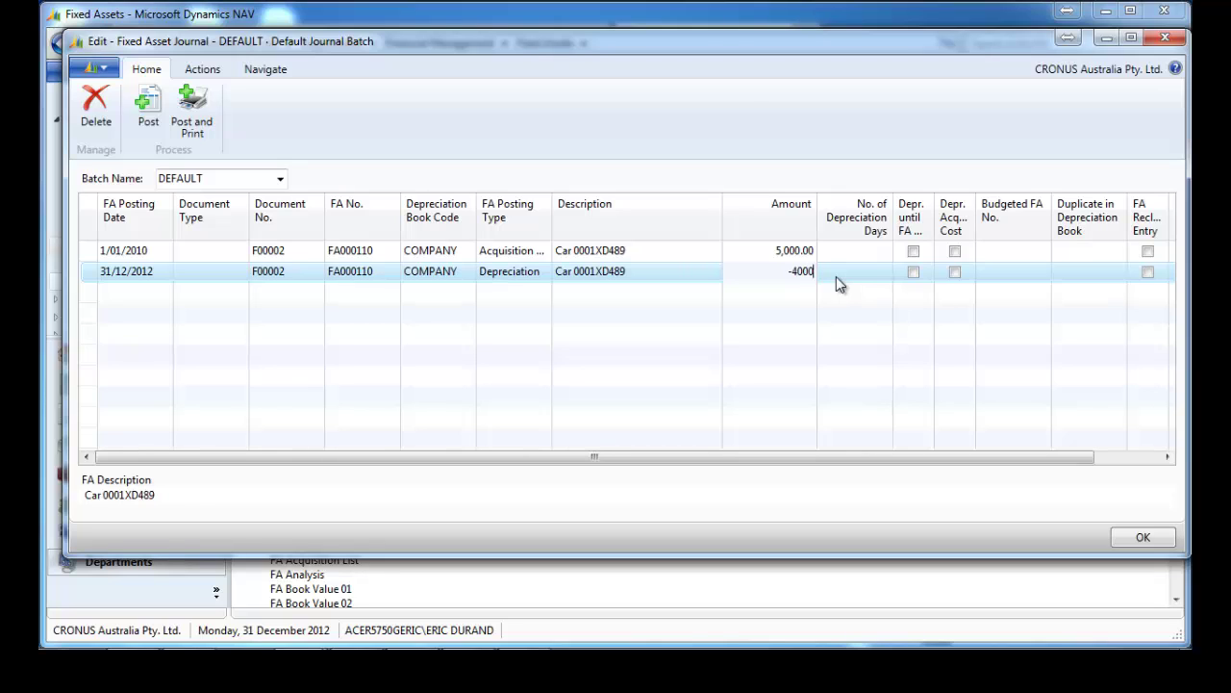
pyautogui.press('Return')
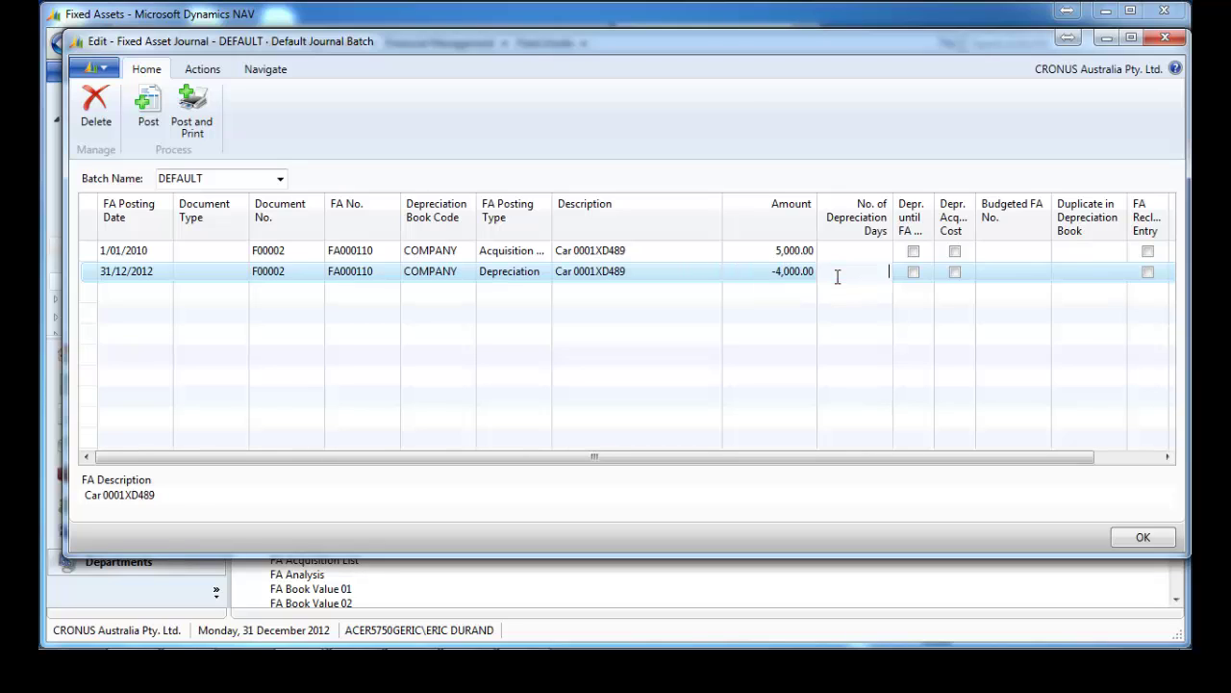
# - Post both fixed asset journal lines and close the journal
pyautogui.click(147, 114)
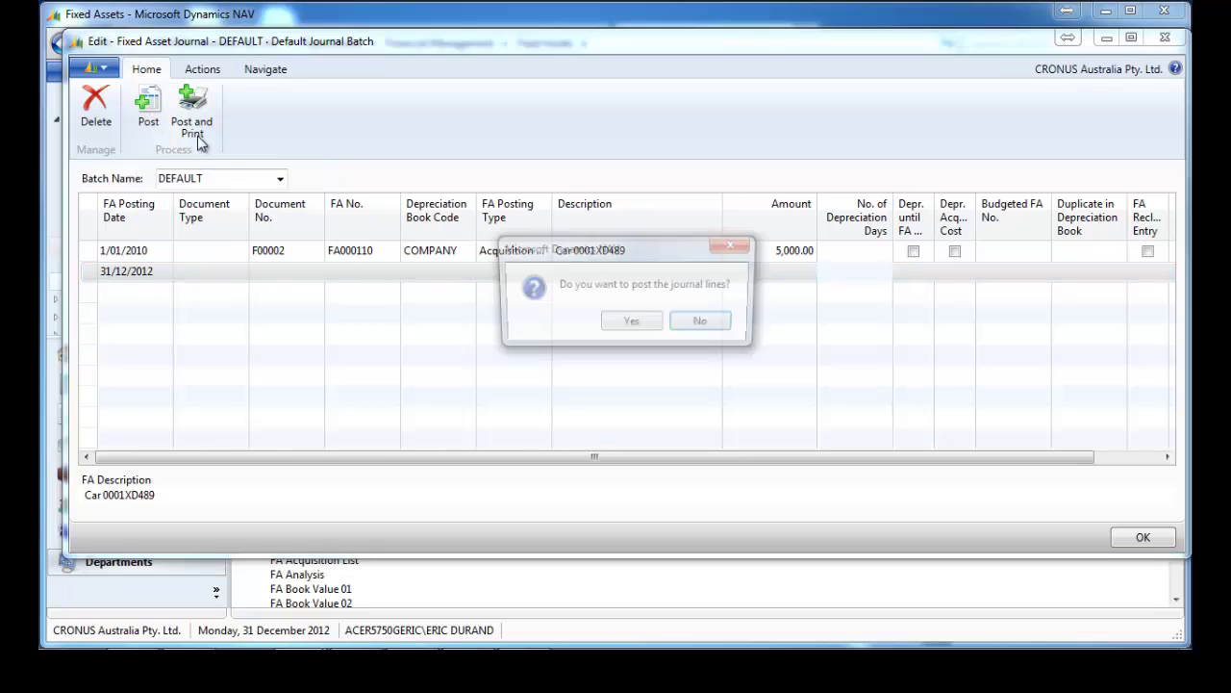
pyautogui.click(630, 325)
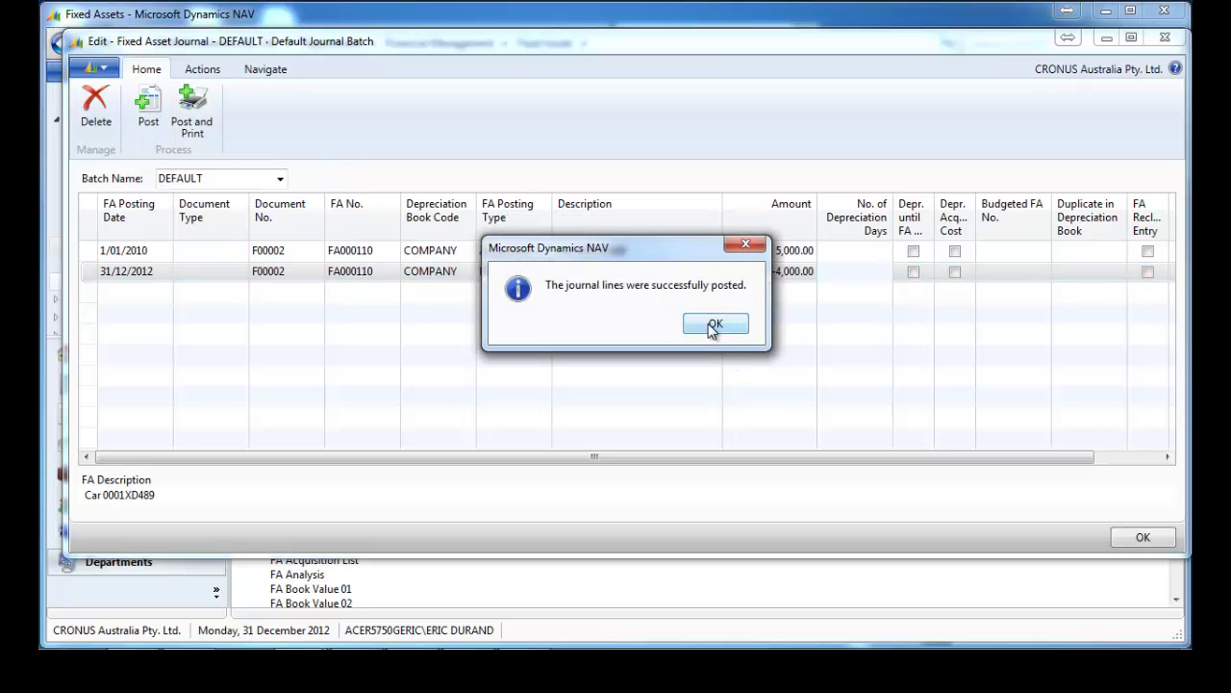
pyautogui.click(713, 325)
pyautogui.press('Escape')
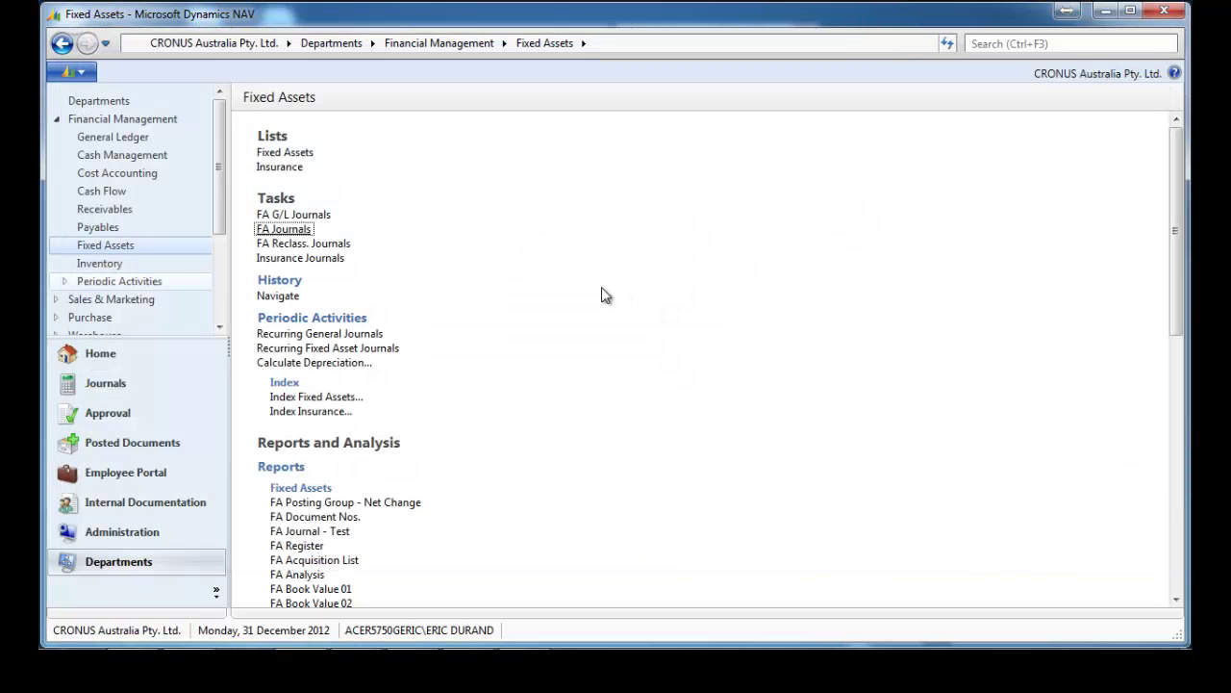
pyautogui.scroll(-10, 883, 501)
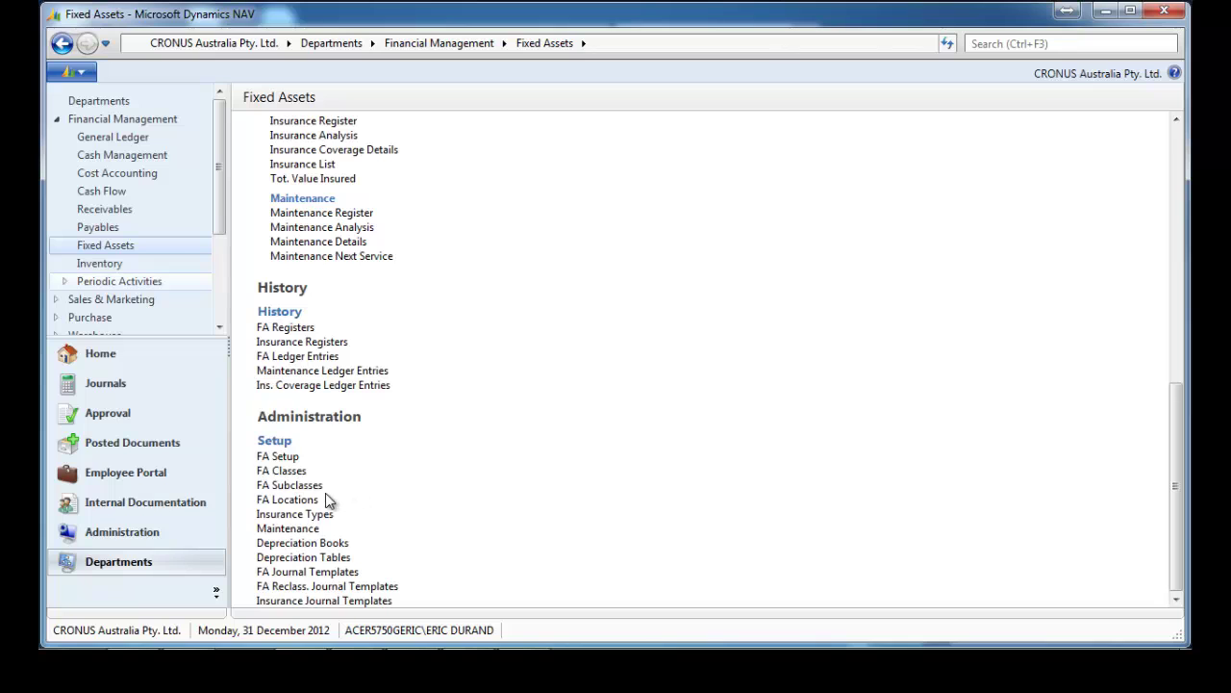
pyautogui.click(325, 544)
# - Tick G/L Integration for Acquisition Cost through Maintenance in the COMPANY book and save
pyautogui.rightClick(161, 244)
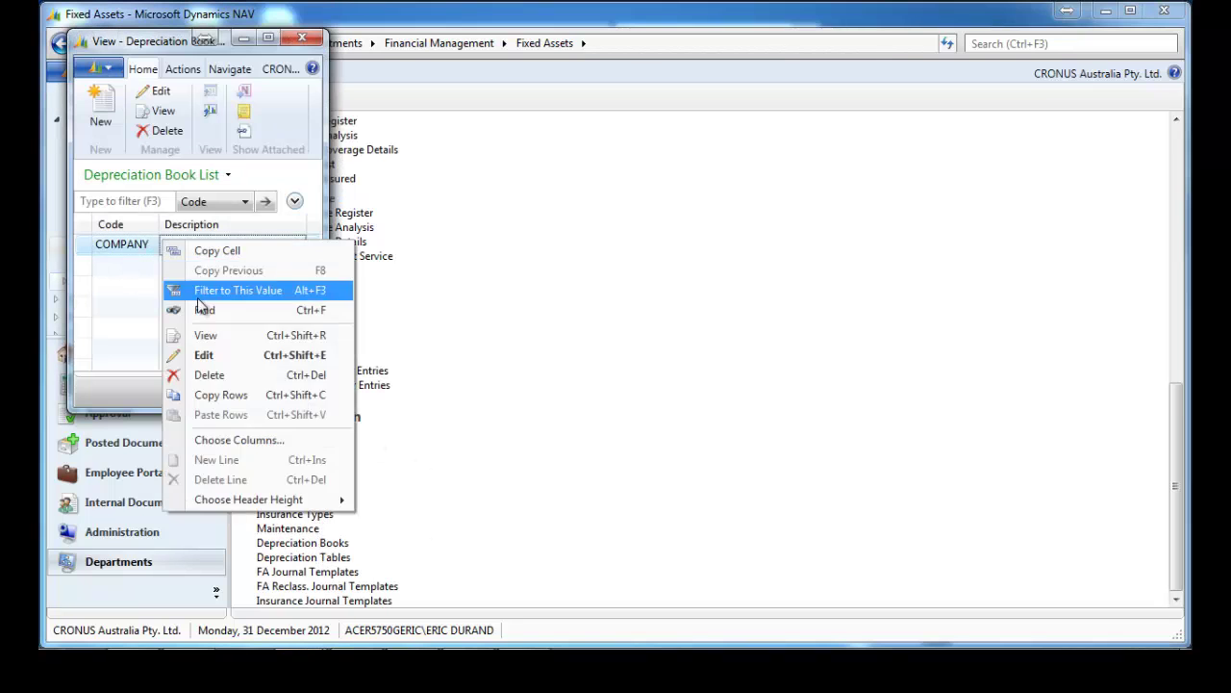
pyautogui.click(205, 355)
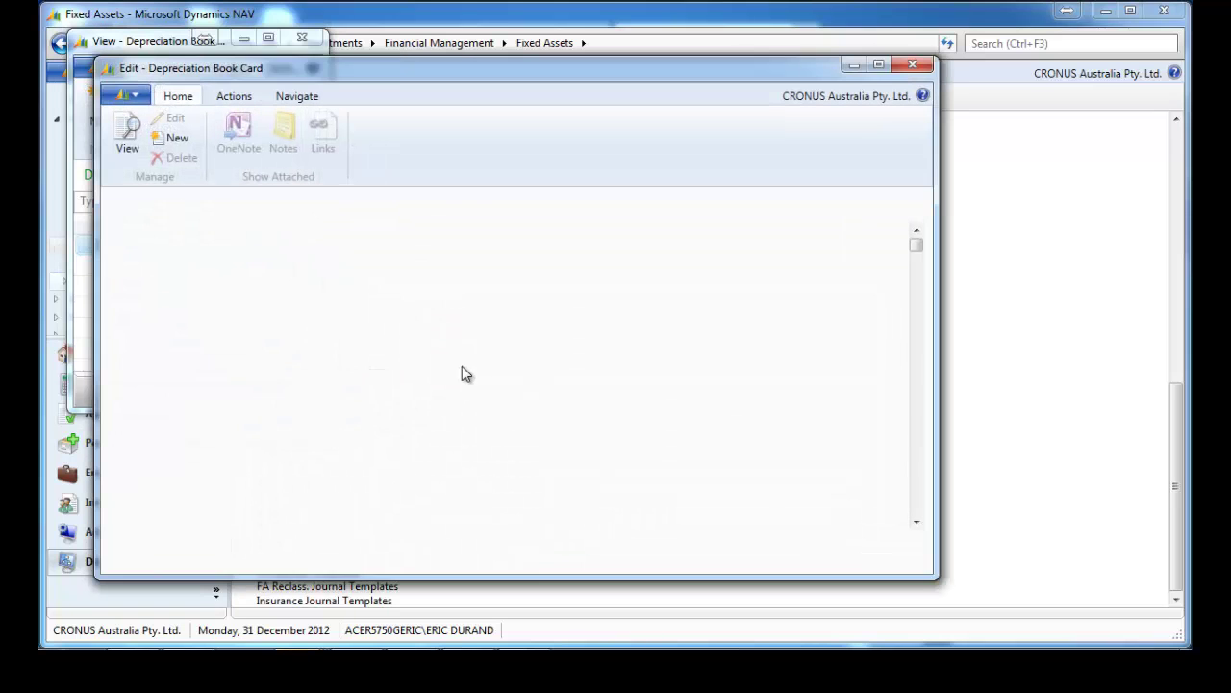
pyautogui.moveTo(917, 384); pyautogui.dragTo(917, 519)
pyautogui.click(294, 322)
pyautogui.click(295, 341)
pyautogui.click(294, 362)
pyautogui.click(294, 382)
pyautogui.click(294, 401)
pyautogui.click(294, 422)
pyautogui.click(294, 441)
pyautogui.click(295, 461)
pyautogui.click(889, 556)
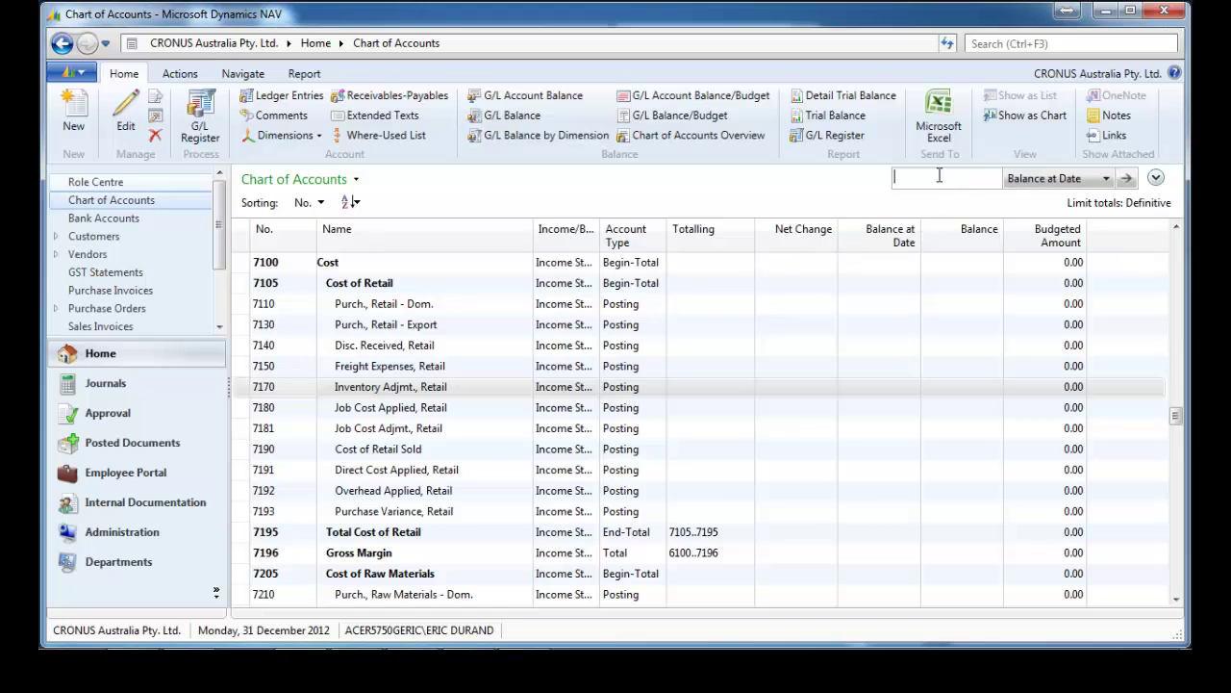
# - Limit Chart of Accounts totals to the date filter 01/01/12..31/12/12
pyautogui.click(351, 180)
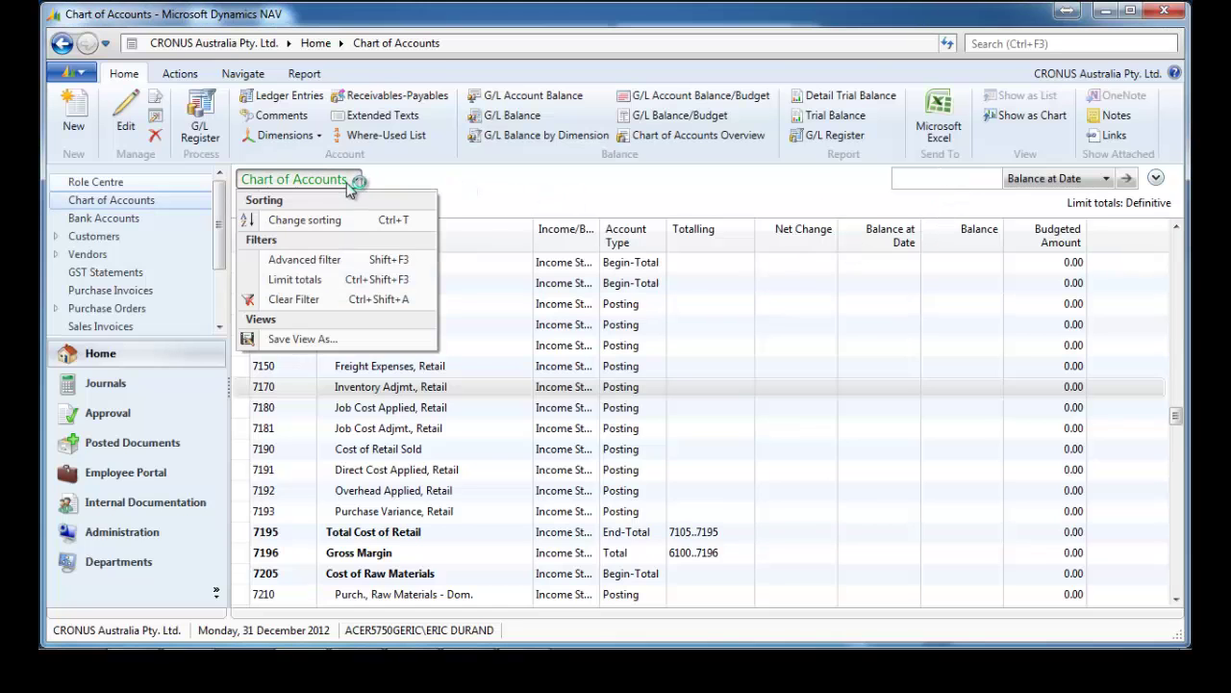
pyautogui.click(324, 279)
pyautogui.click(461, 260)
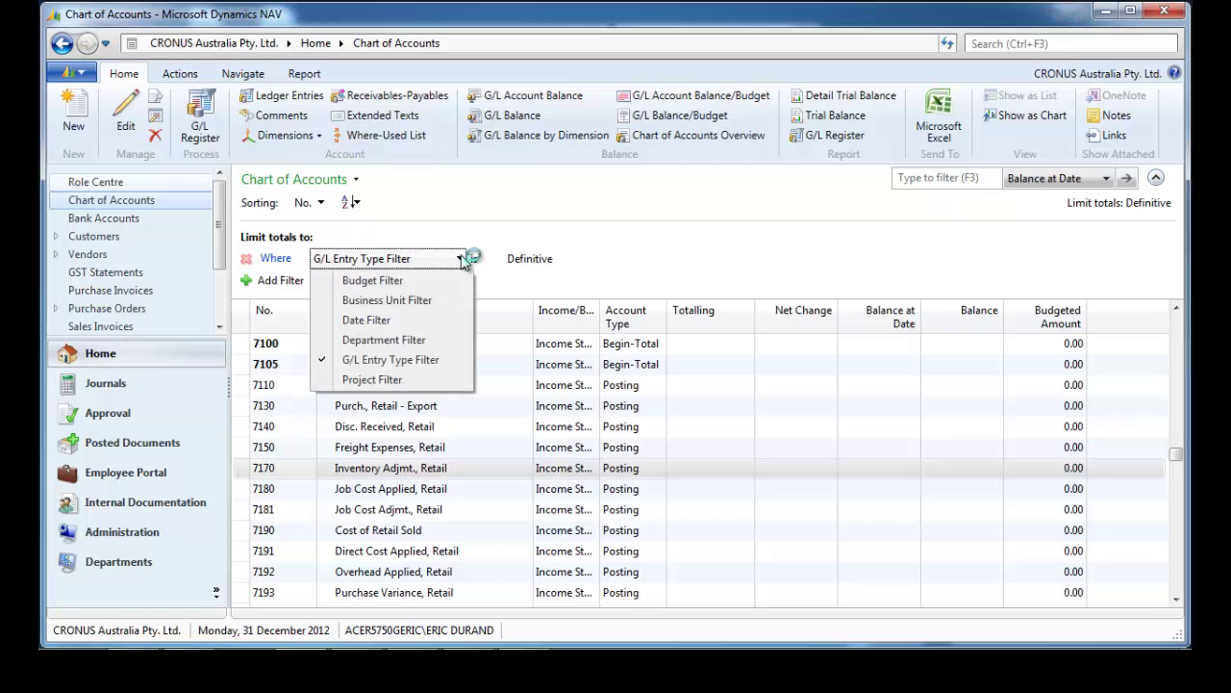
pyautogui.click(367, 320)
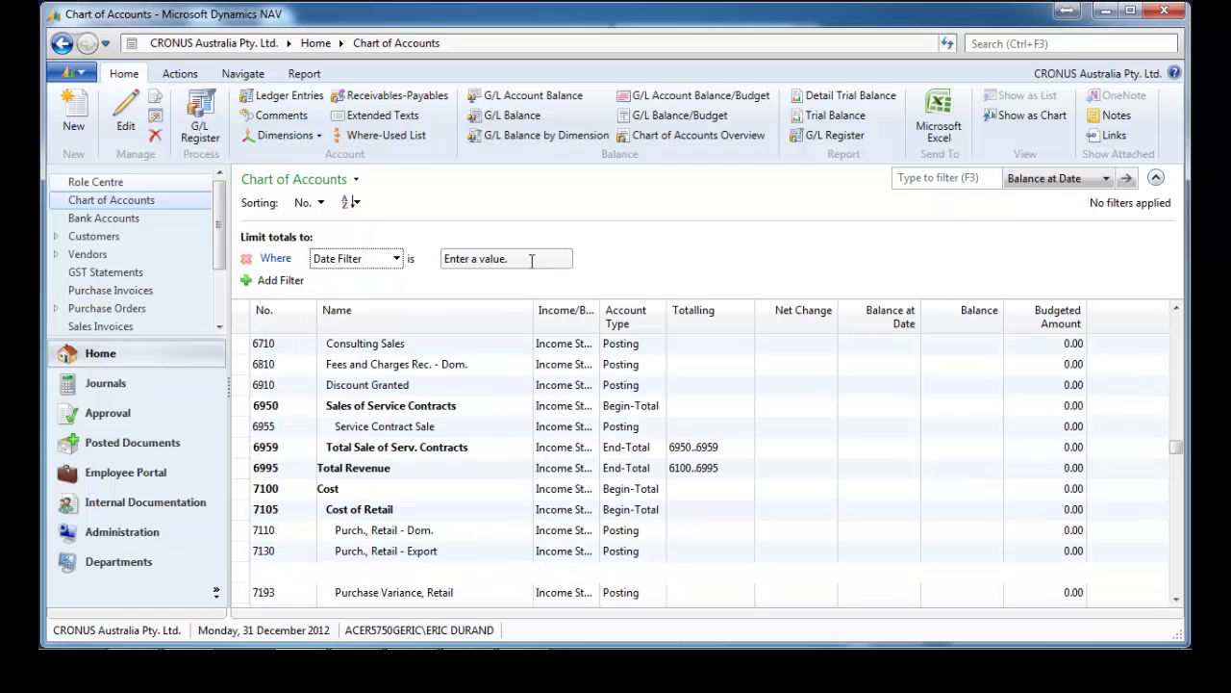
pyautogui.click(532, 260)
pyautogui.write('010112..311212')
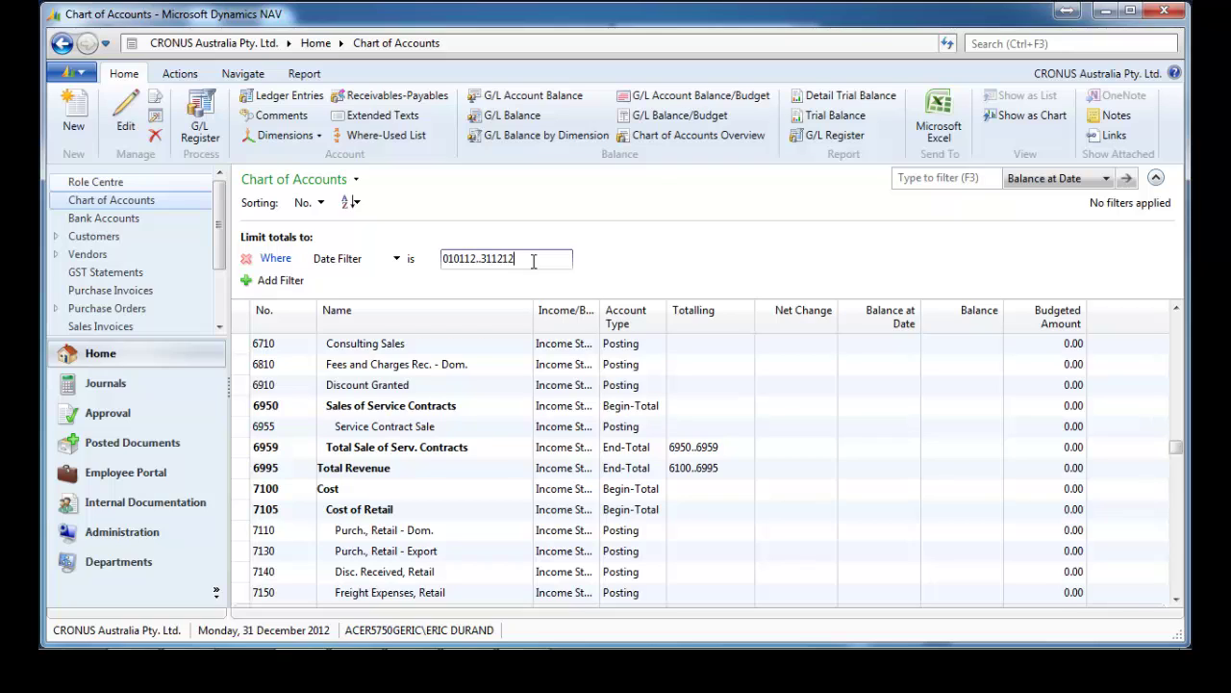
pyautogui.press('Tab')
# - Filter Balance at Date to <>0 so only accounts with balances show
pyautogui.click(967, 179)
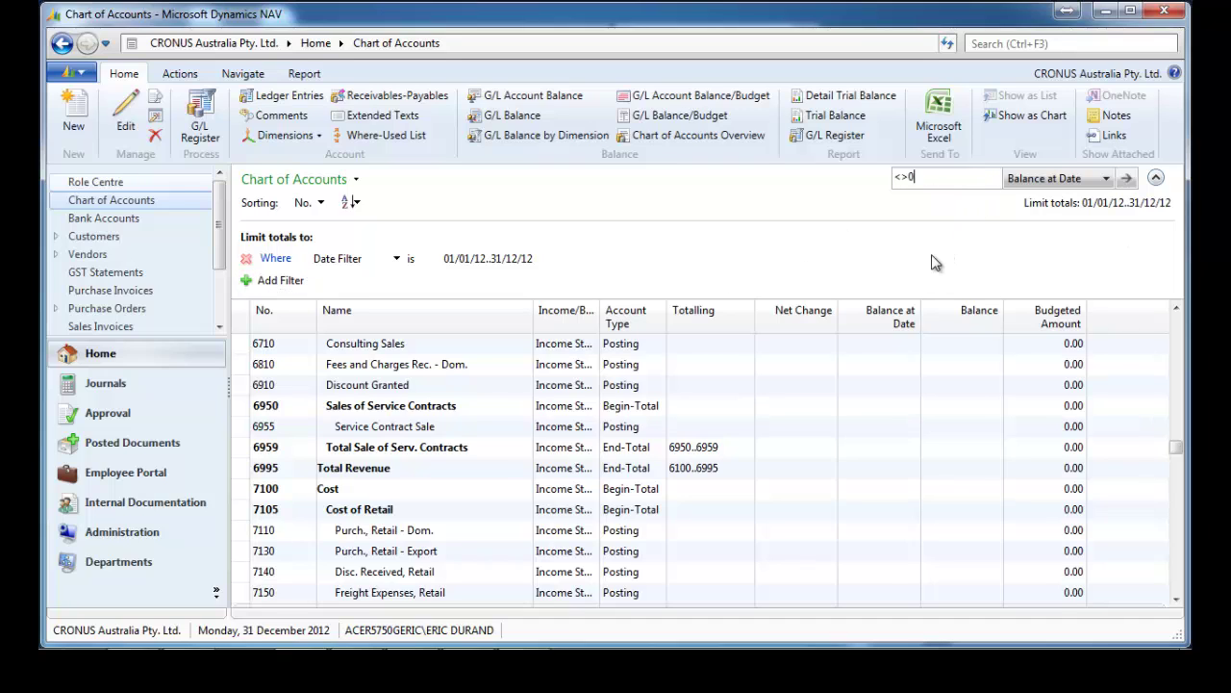
pyautogui.press('Return')
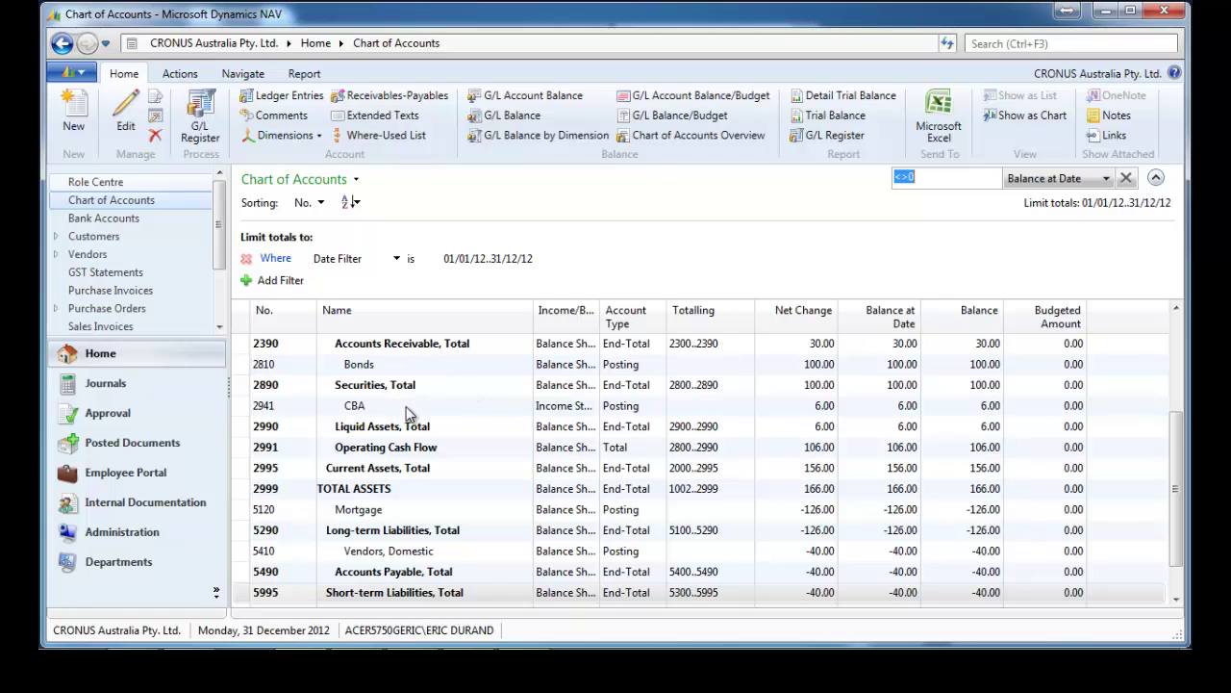
pyautogui.click(437, 368)
pyautogui.click(439, 344)
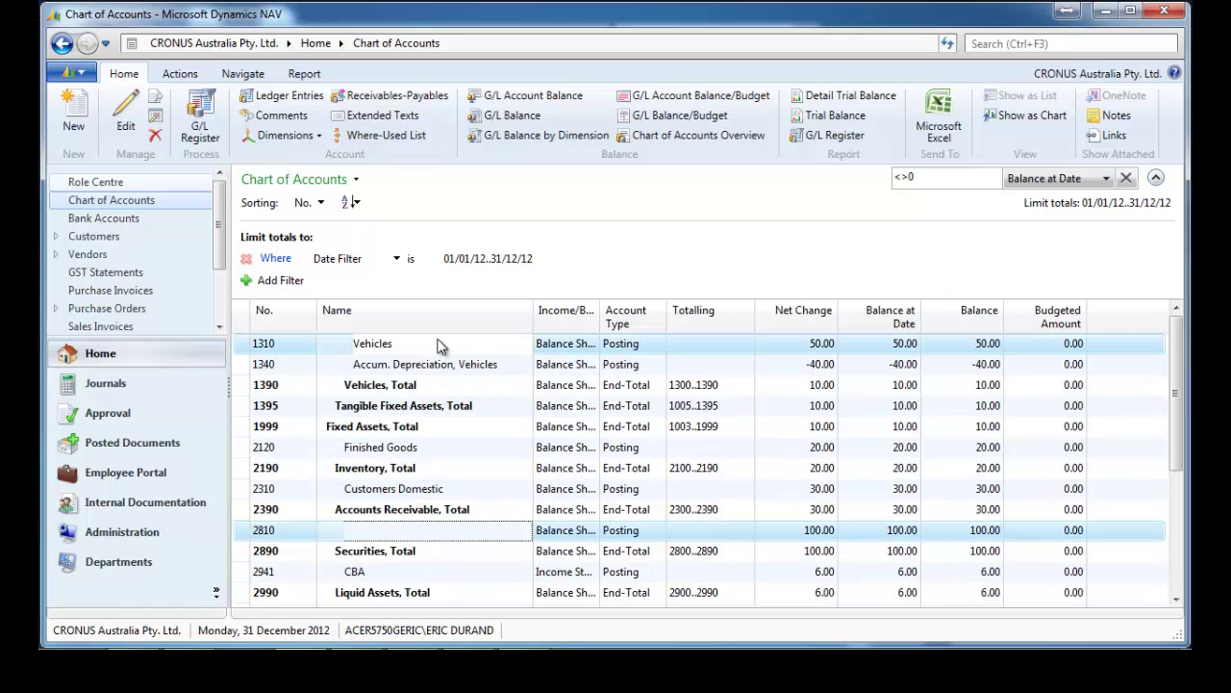
pyautogui.click(987, 43)
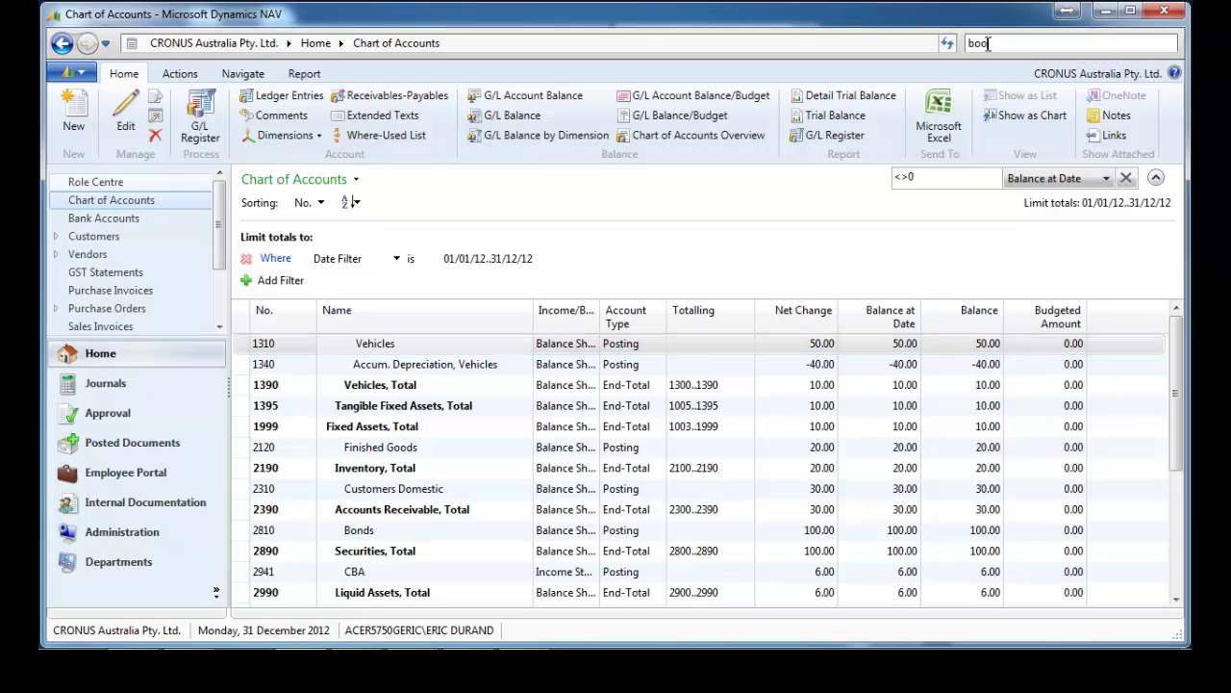
pyautogui.write('bookv')
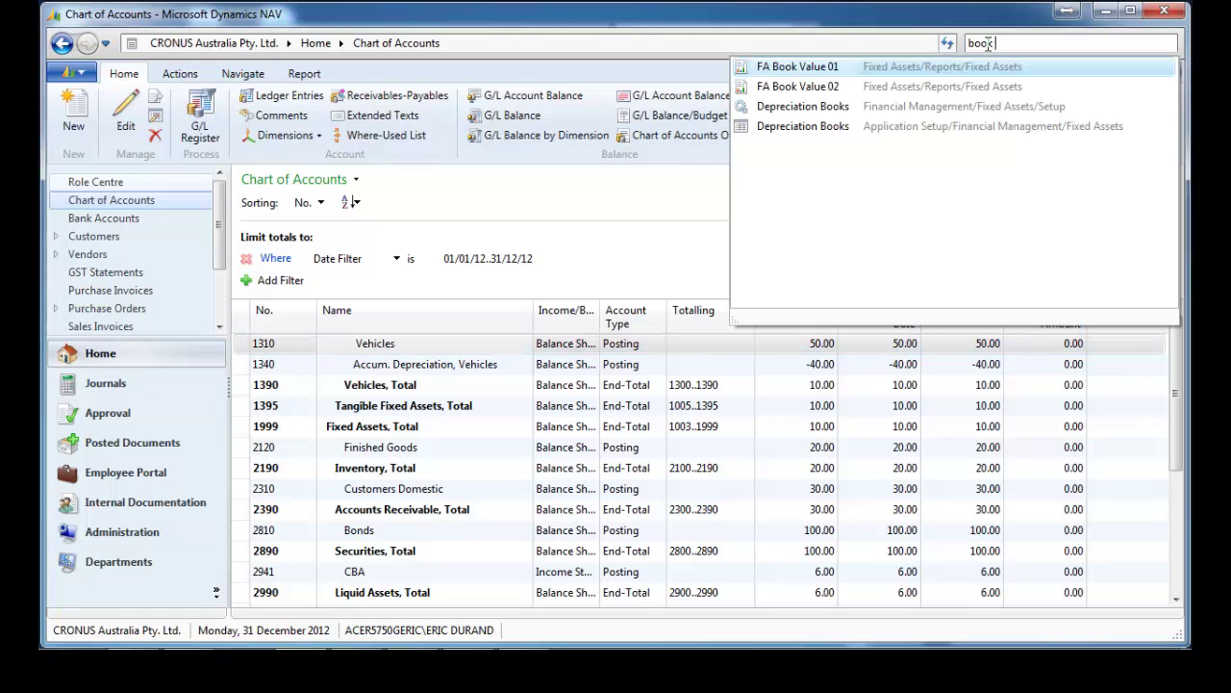
pyautogui.click(813, 67)
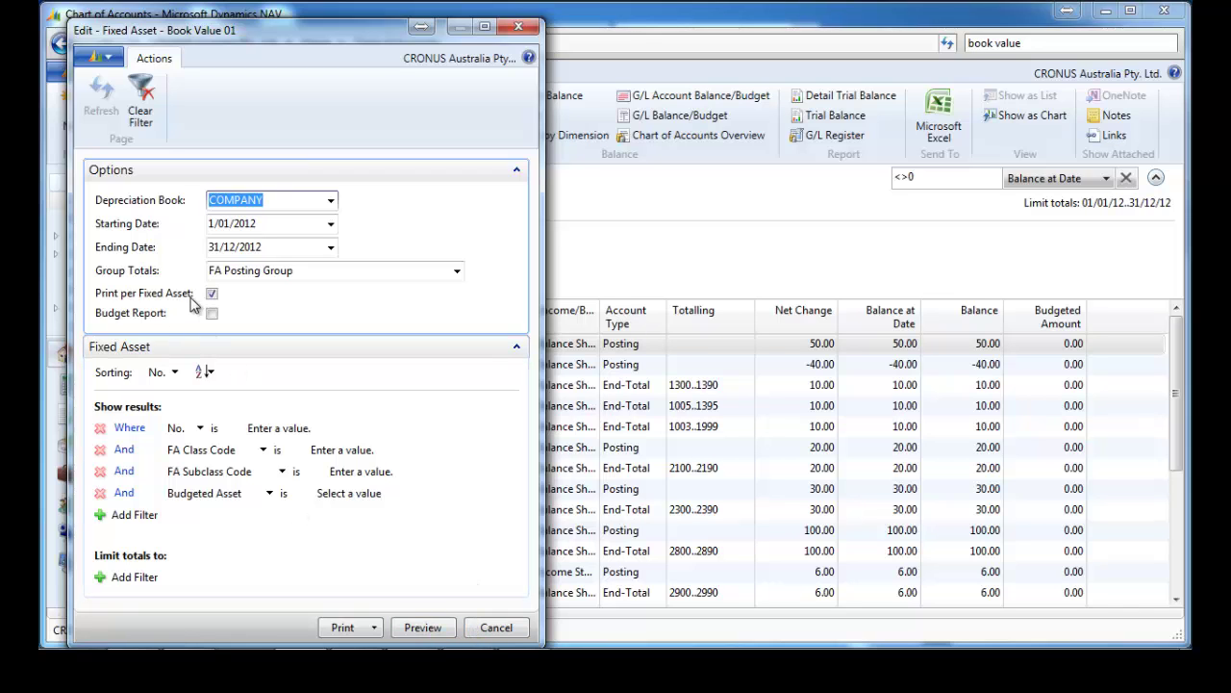
pyautogui.click(429, 630)
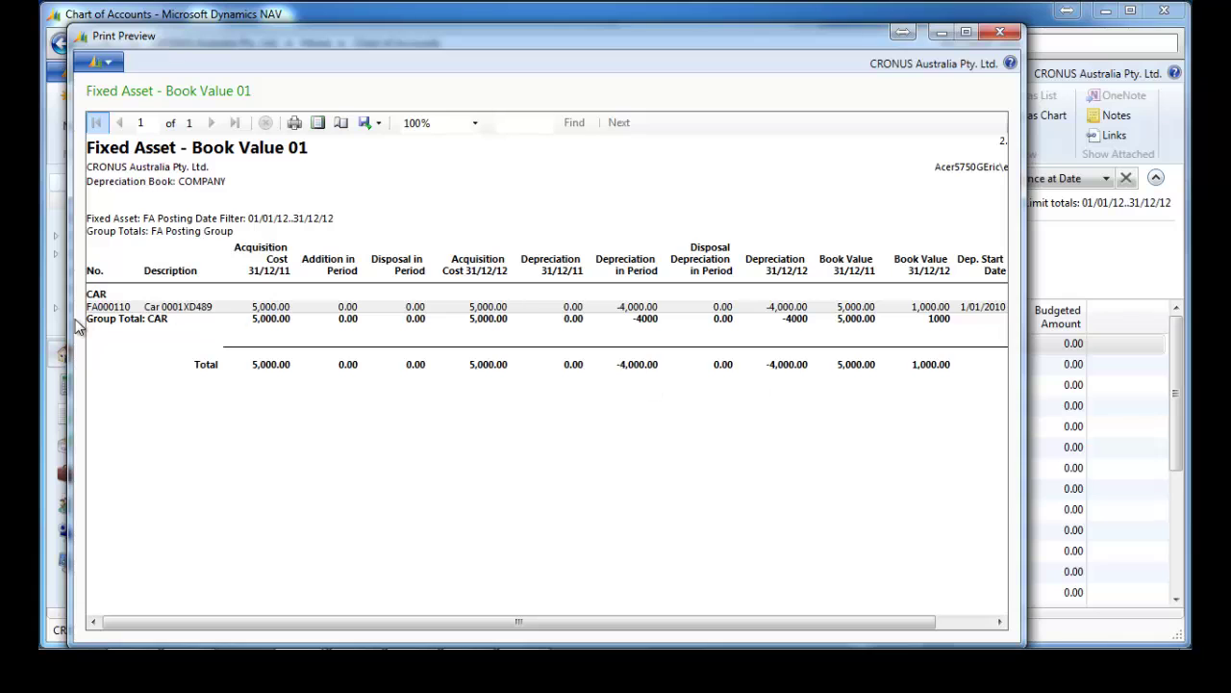
pyautogui.click(1001, 31)
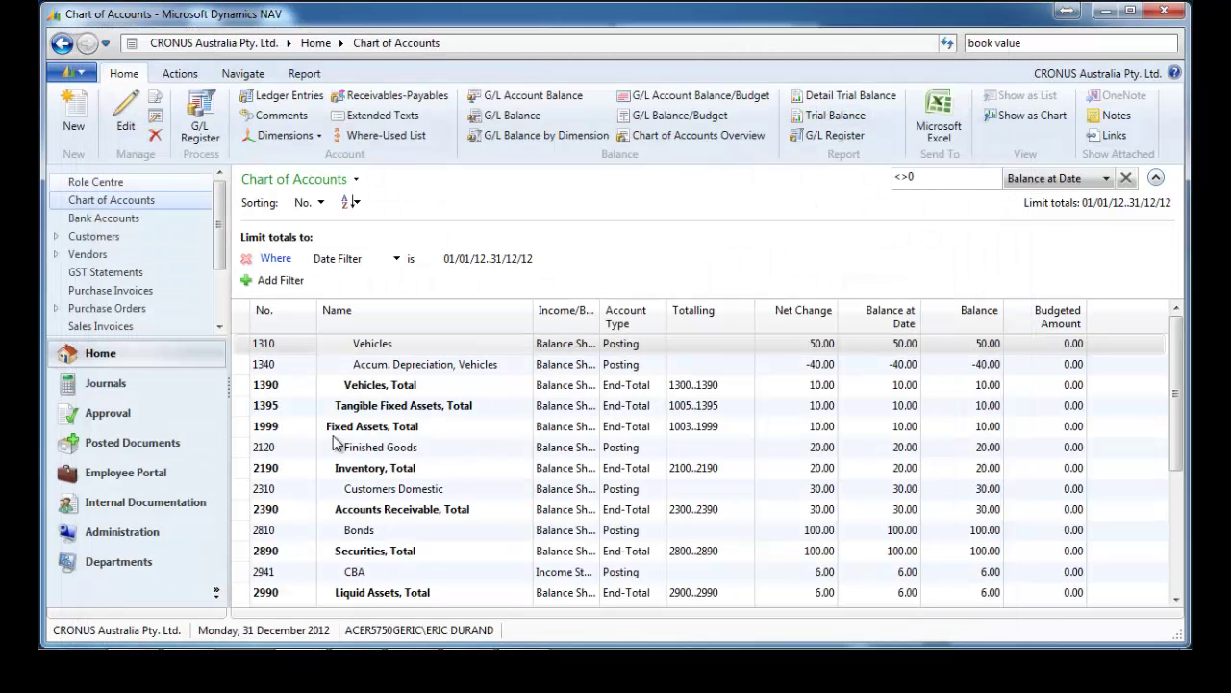
pyautogui.click(244, 450)
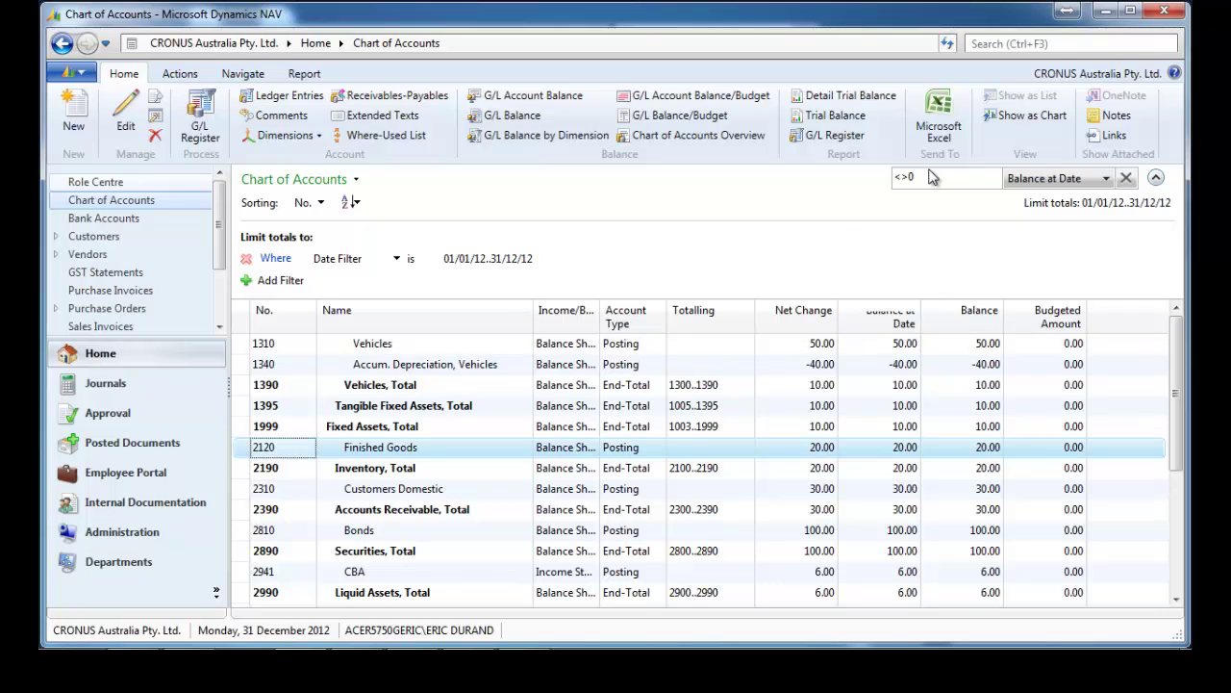
pyautogui.click(1056, 44)
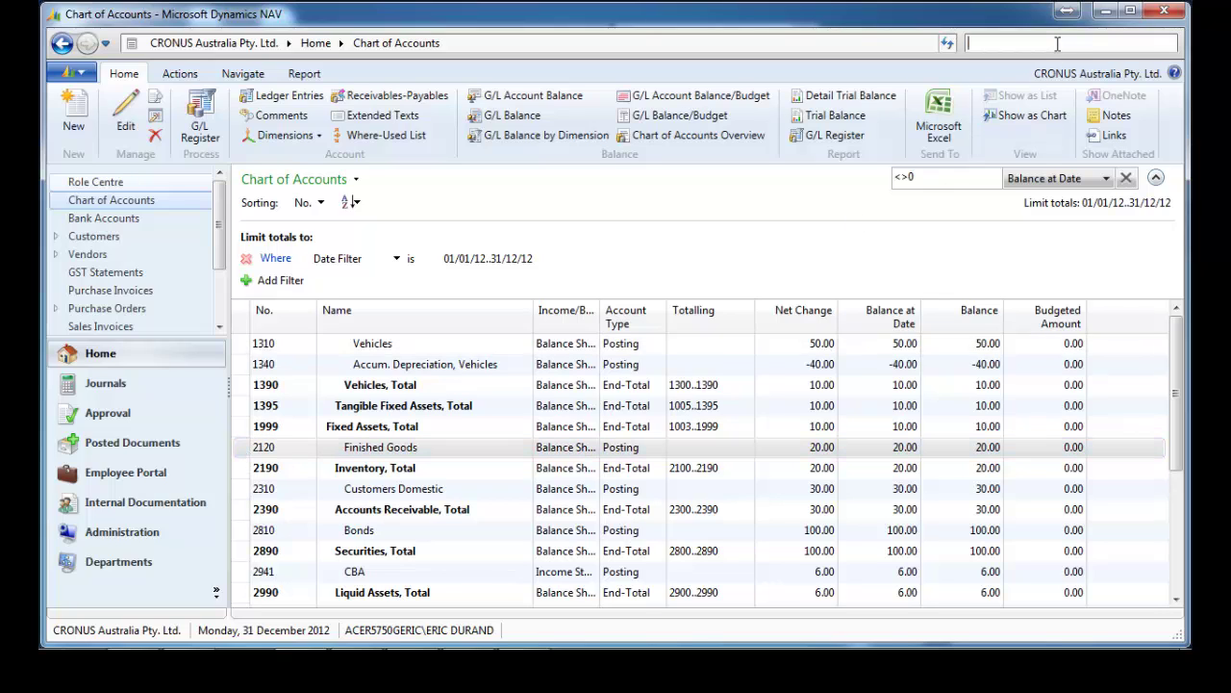
pyautogui.write('inventory valu')
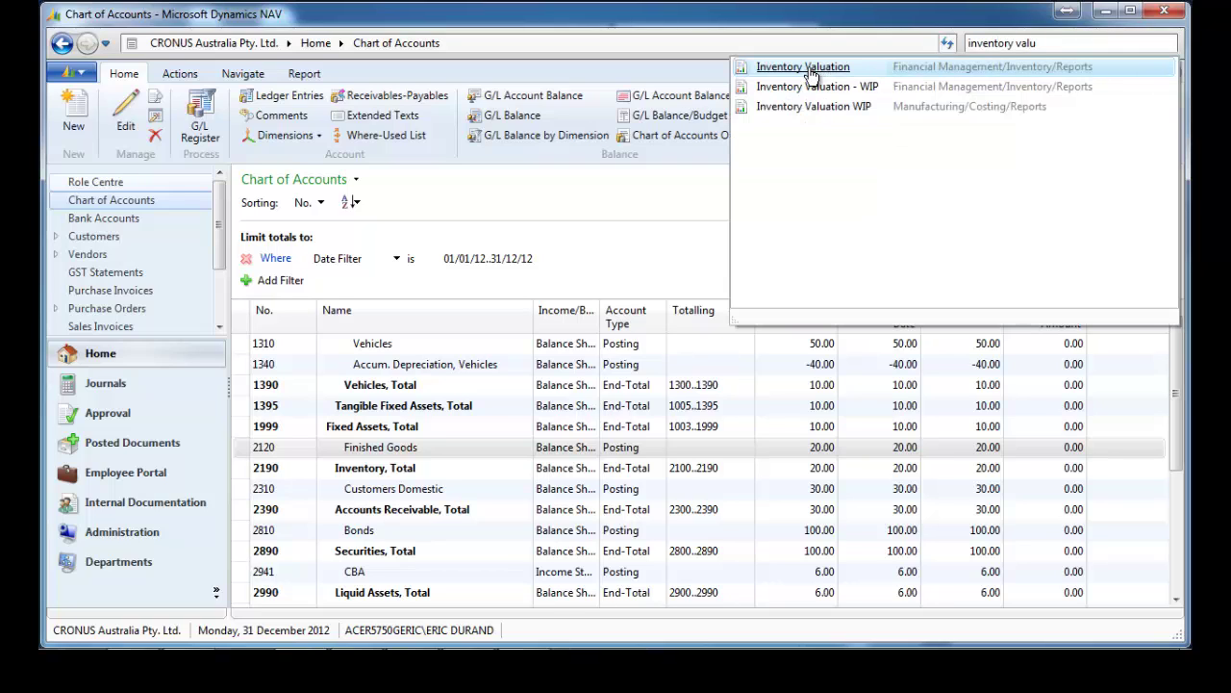
pyautogui.click(811, 74)
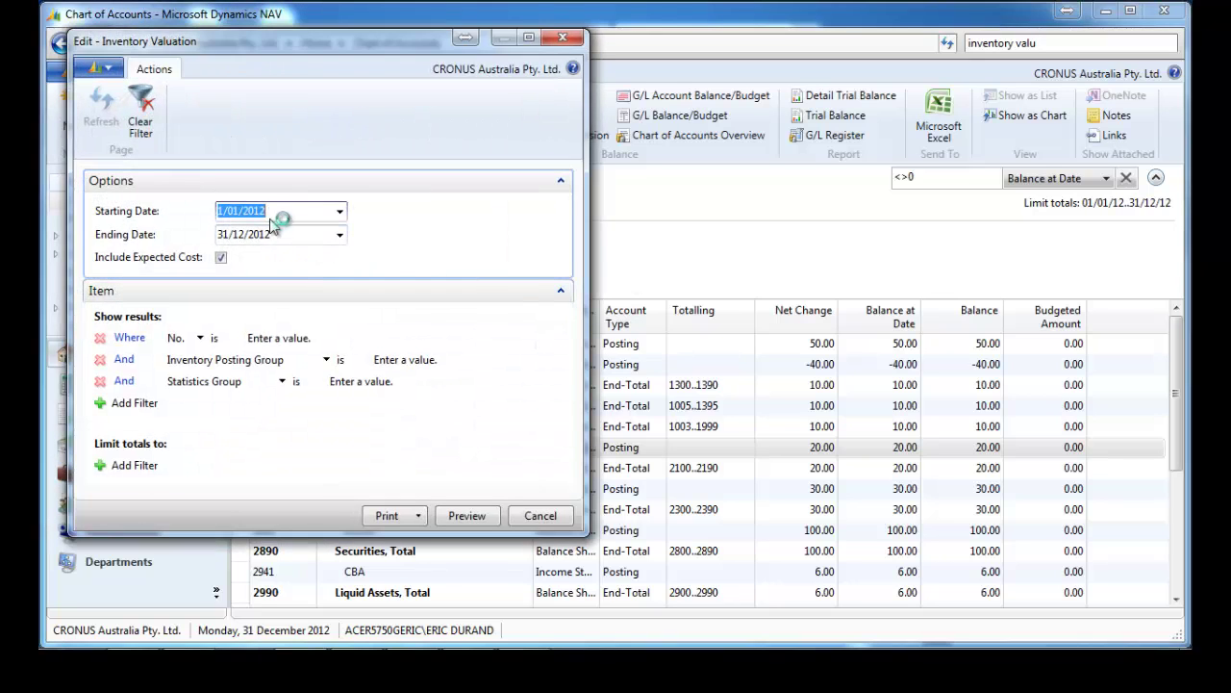
pyautogui.click(487, 519)
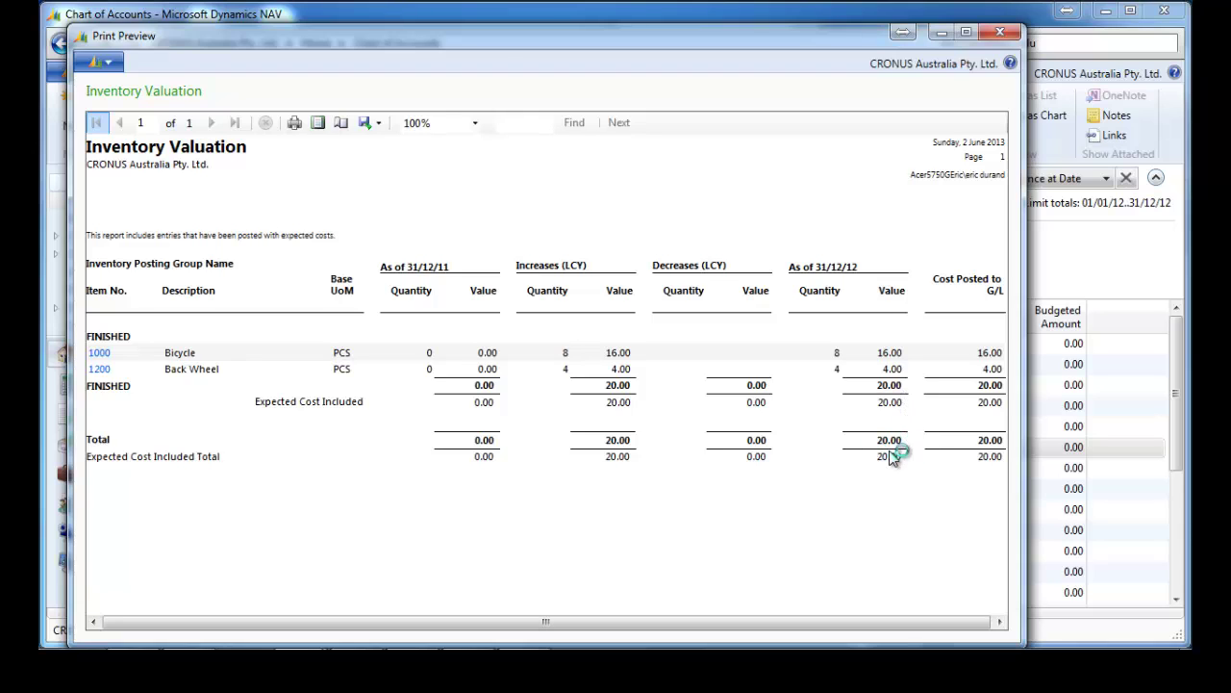
pyautogui.click(1000, 34)
pyautogui.click(480, 497)
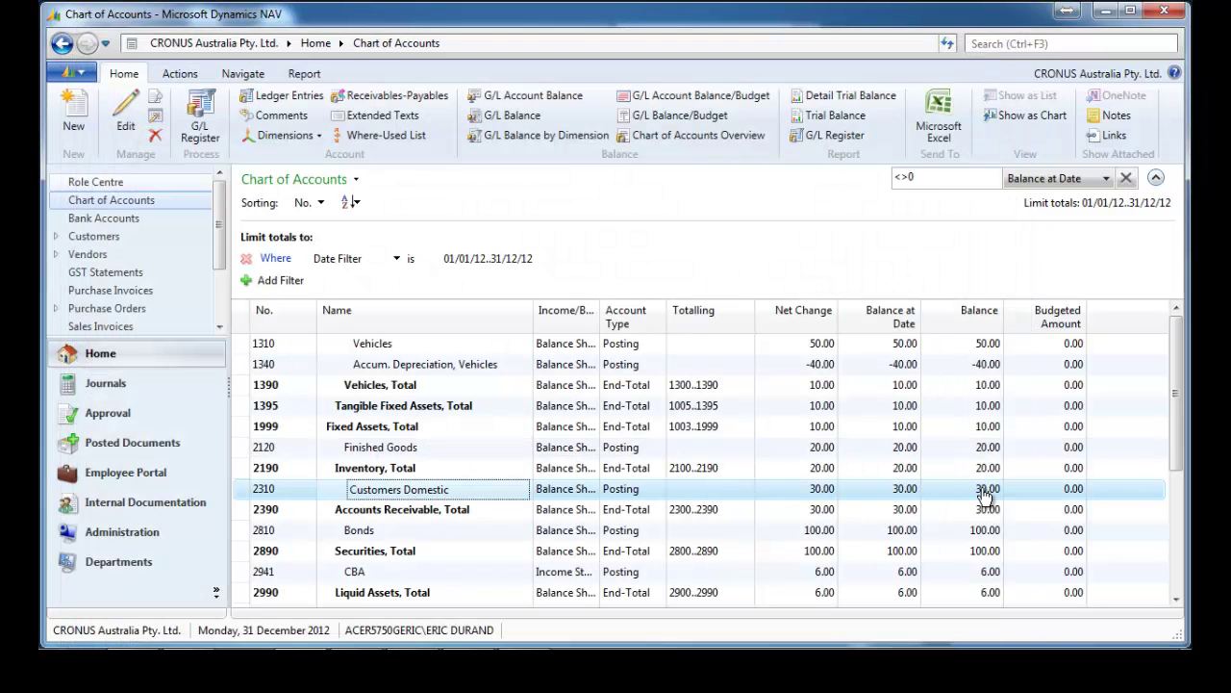
pyautogui.click(1004, 44)
pyautogui.rightClick(110, 235)
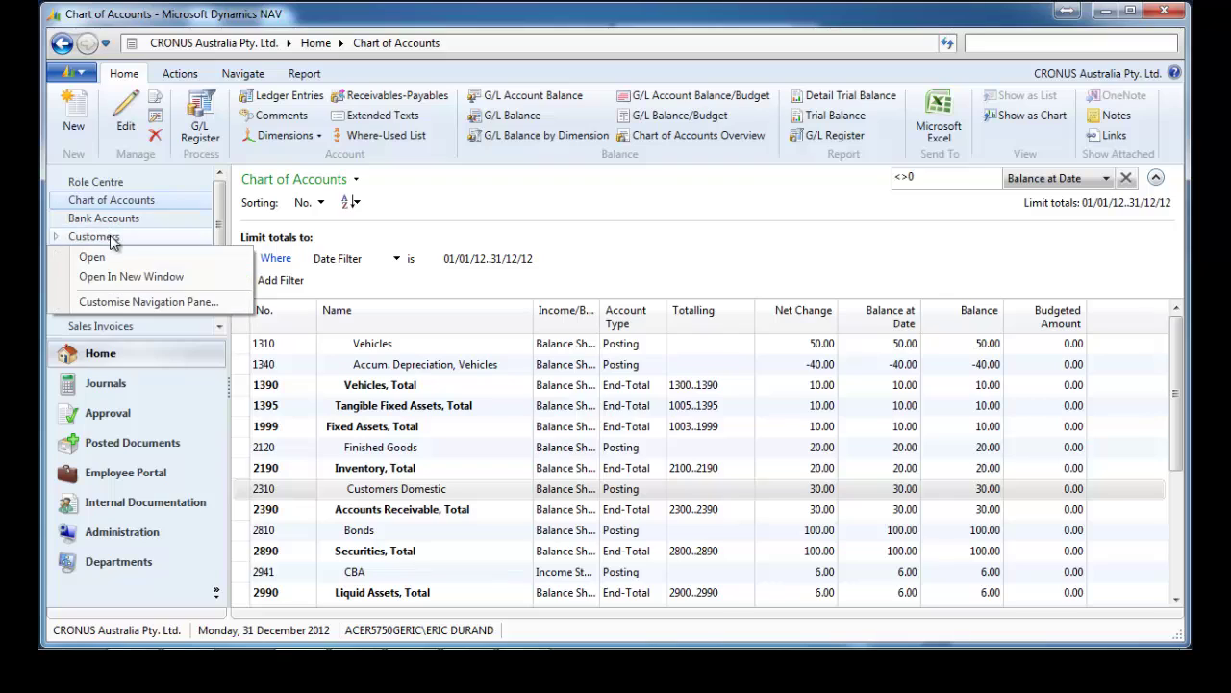
pyautogui.click(144, 286)
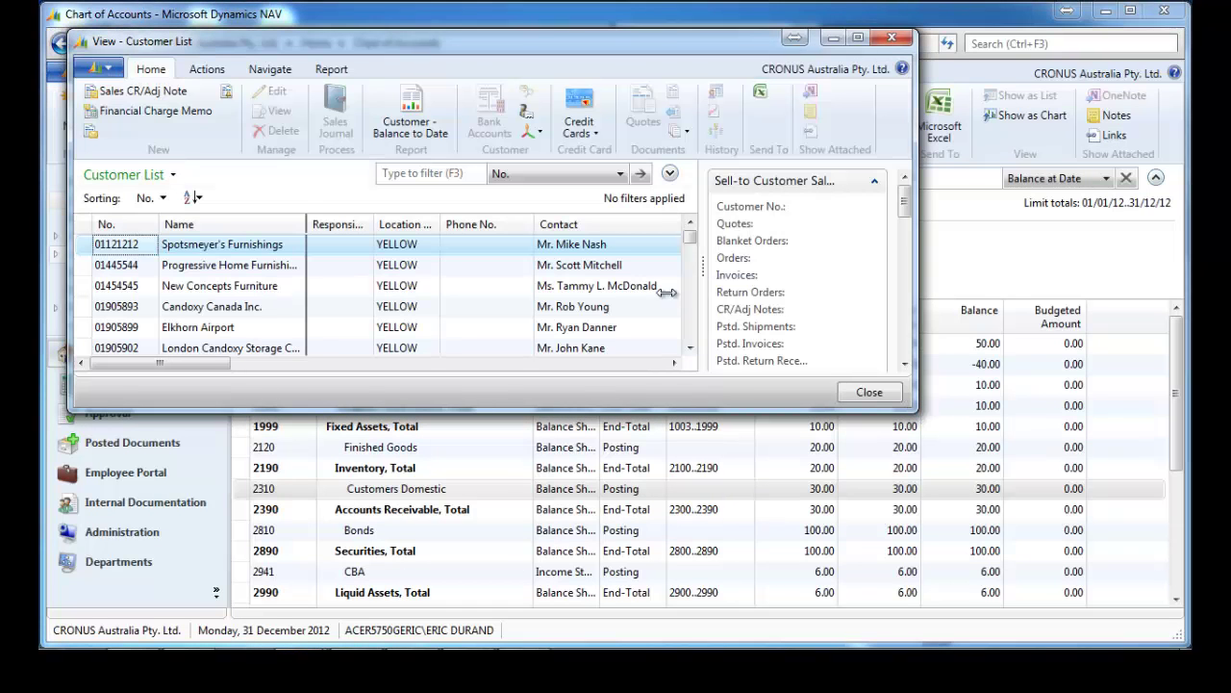
pyautogui.click(331, 72)
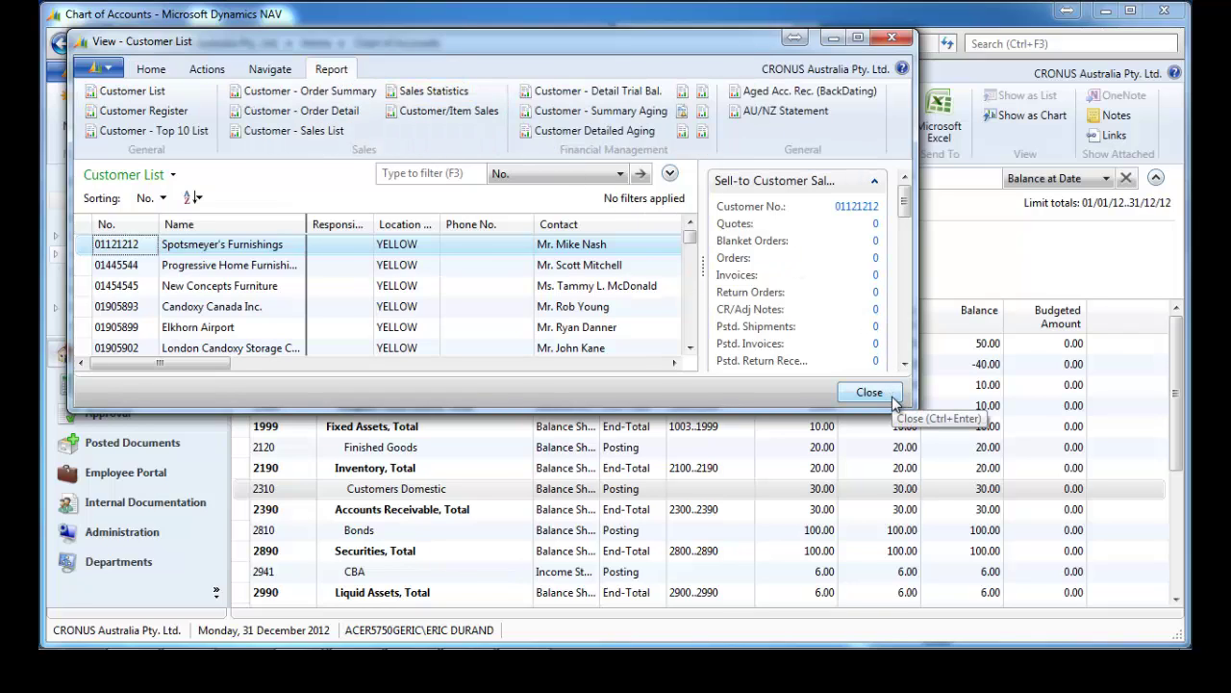
pyautogui.moveTo(916, 412); pyautogui.dragTo(1184, 549)
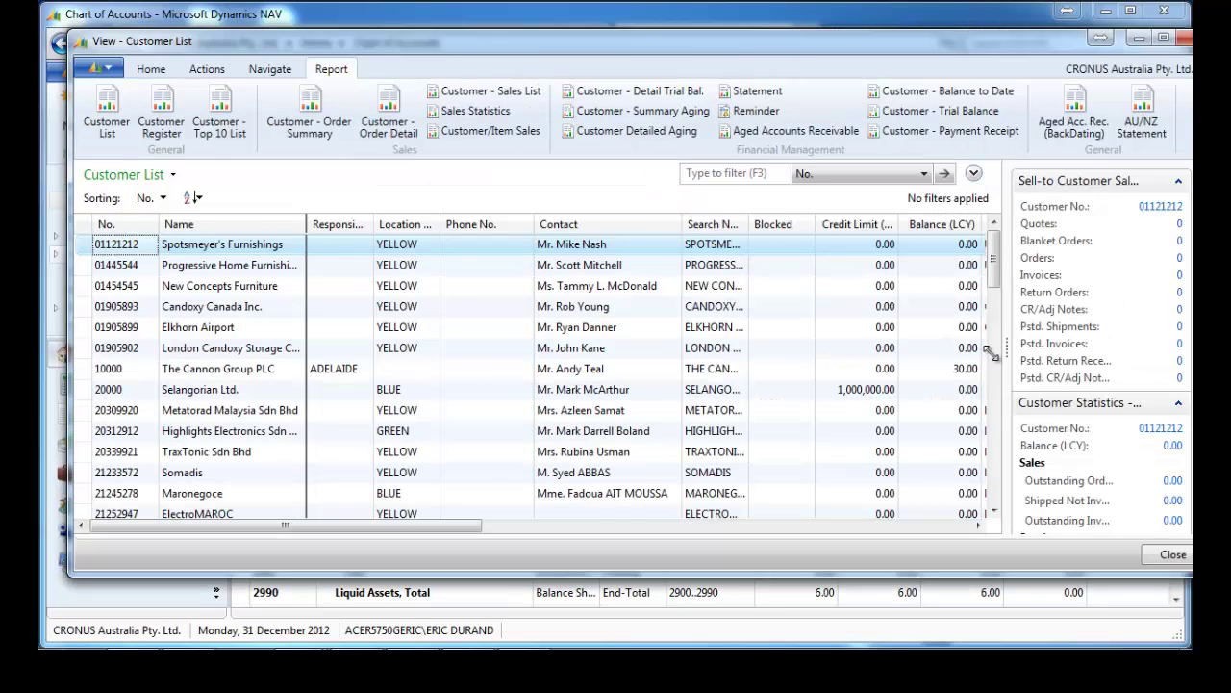
pyautogui.click(957, 93)
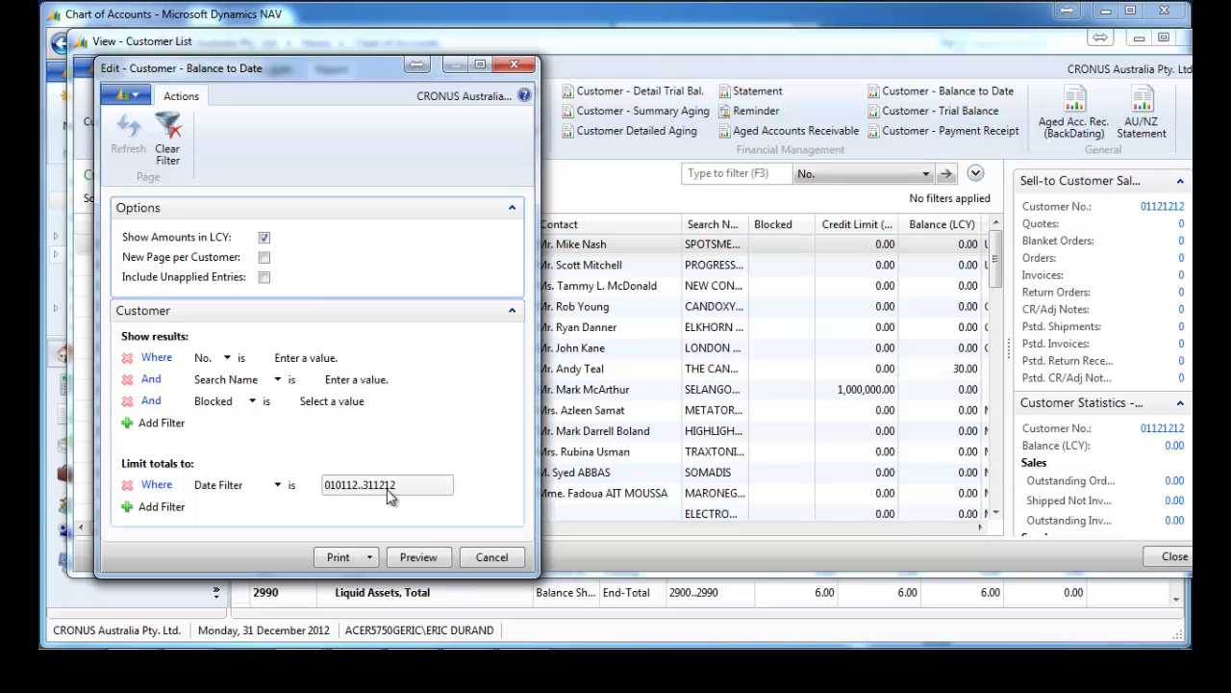
pyautogui.click(418, 556)
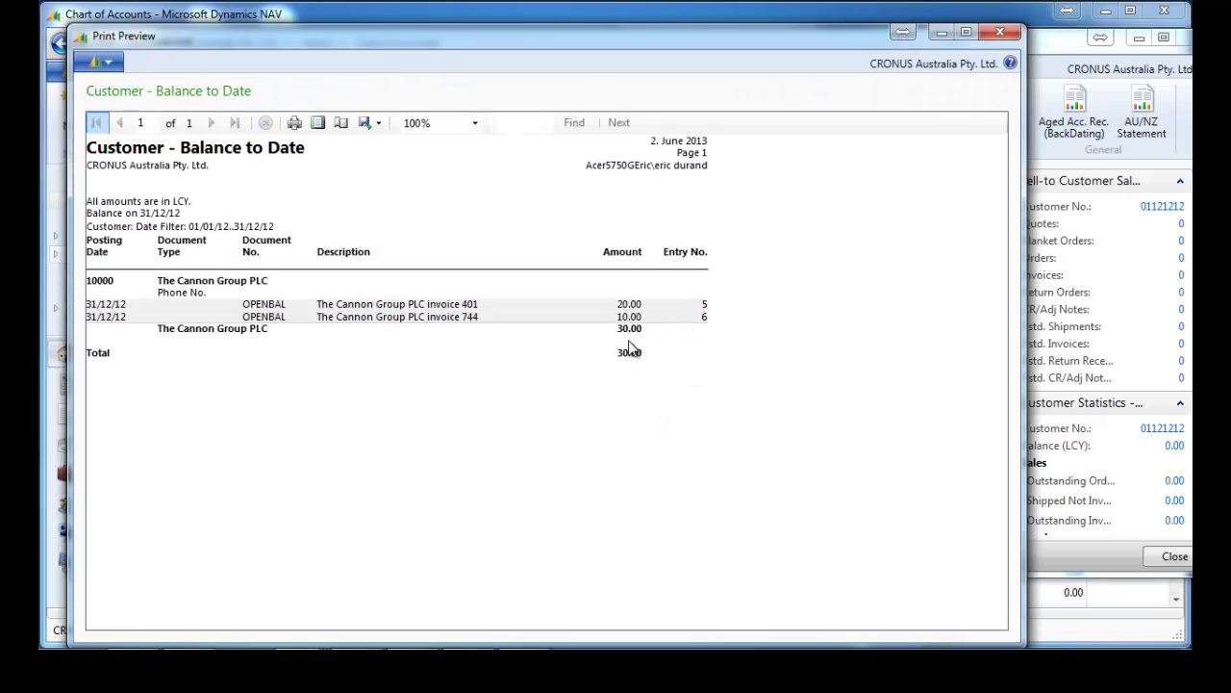
pyautogui.click(1000, 31)
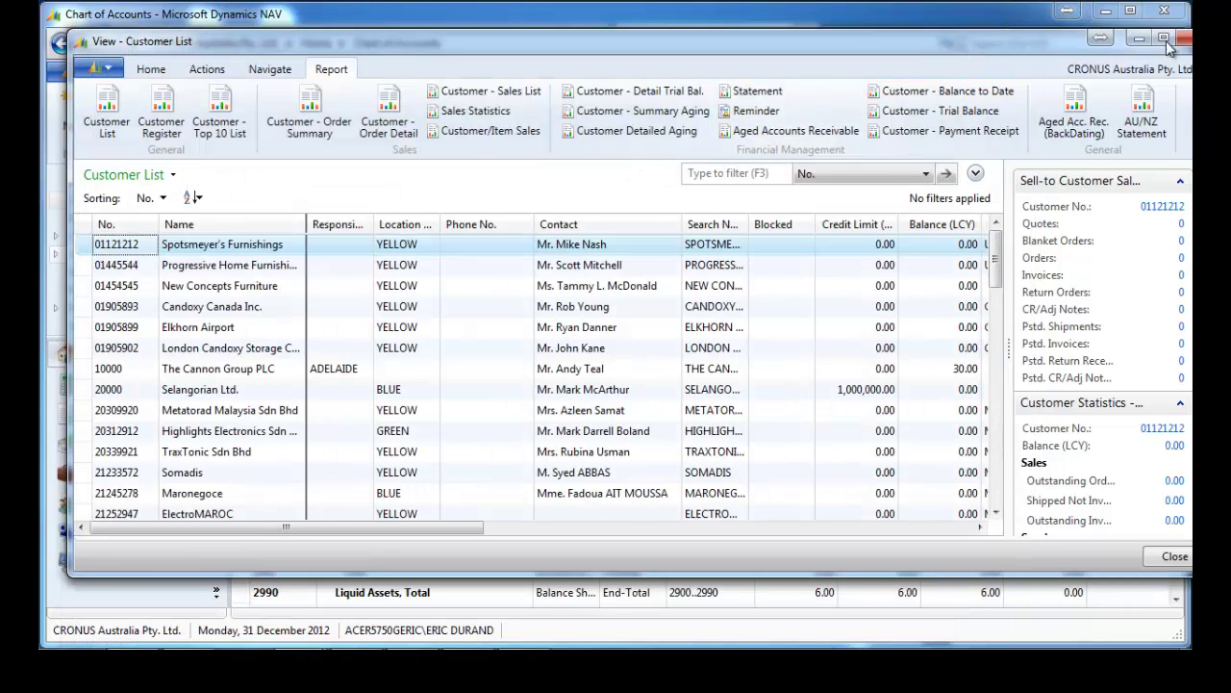
pyautogui.moveTo(895, 37); pyautogui.dragTo(818, 42)
pyautogui.click(1089, 44)
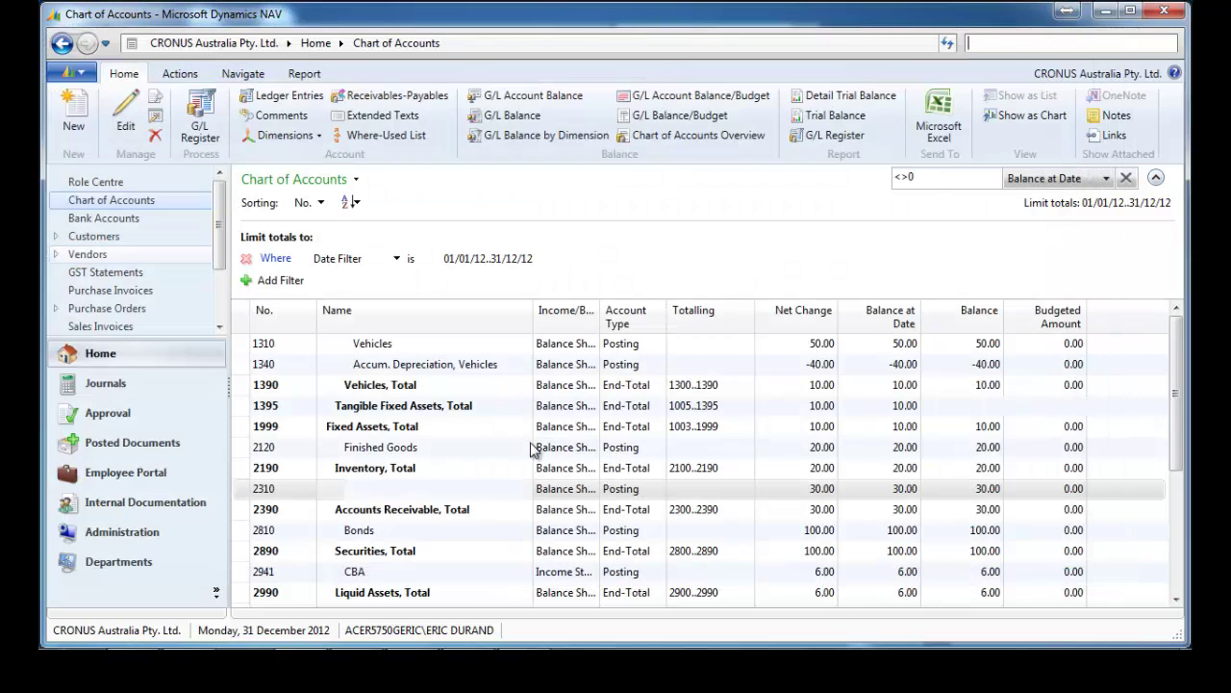
pyautogui.click(1176, 599)
pyautogui.click(1176, 598)
pyautogui.click(1177, 599)
pyautogui.click(1177, 598)
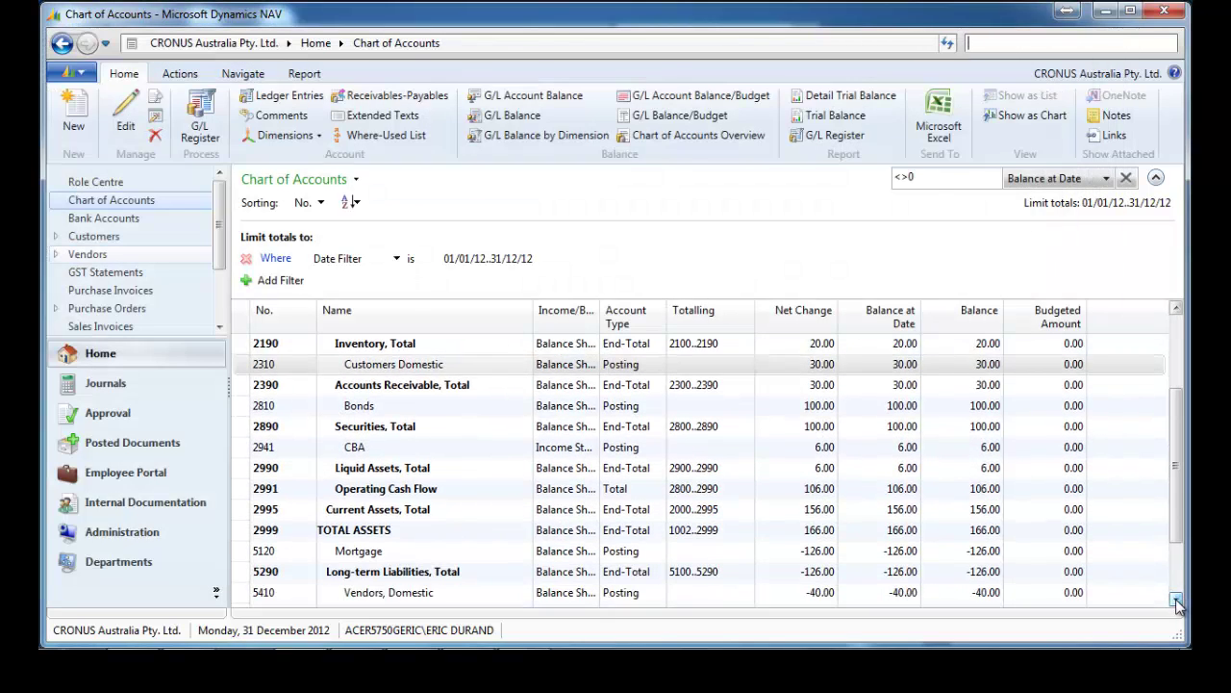
pyautogui.click(1177, 599)
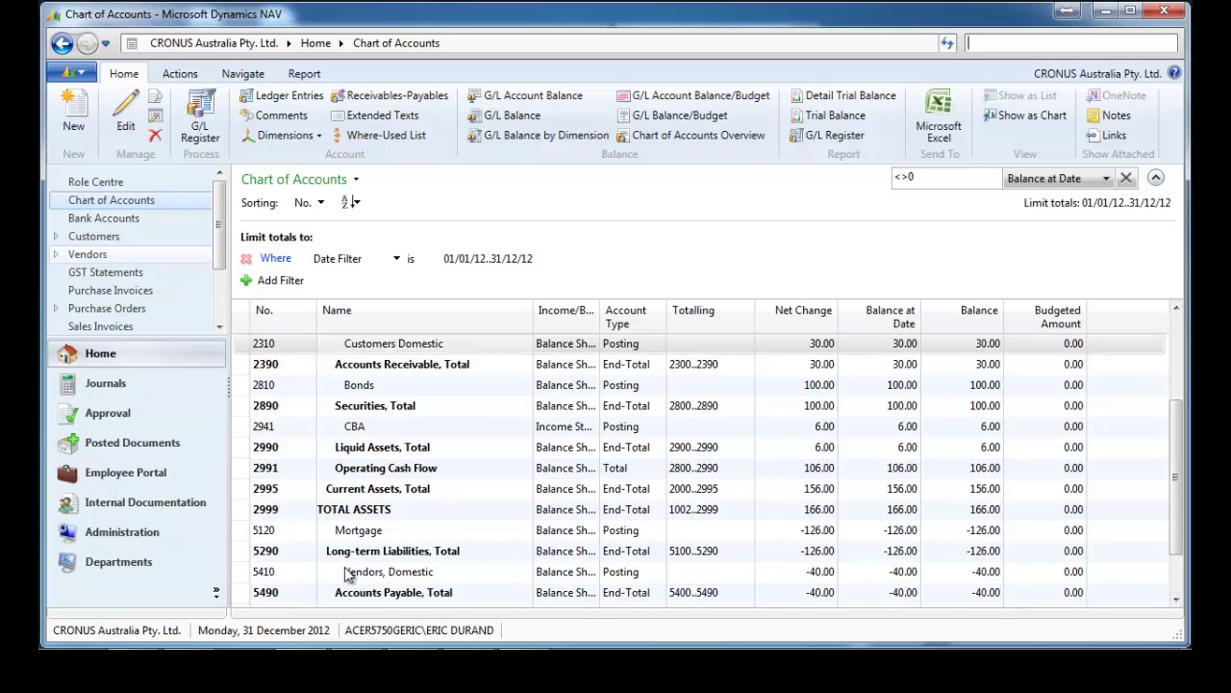
pyautogui.click(247, 430)
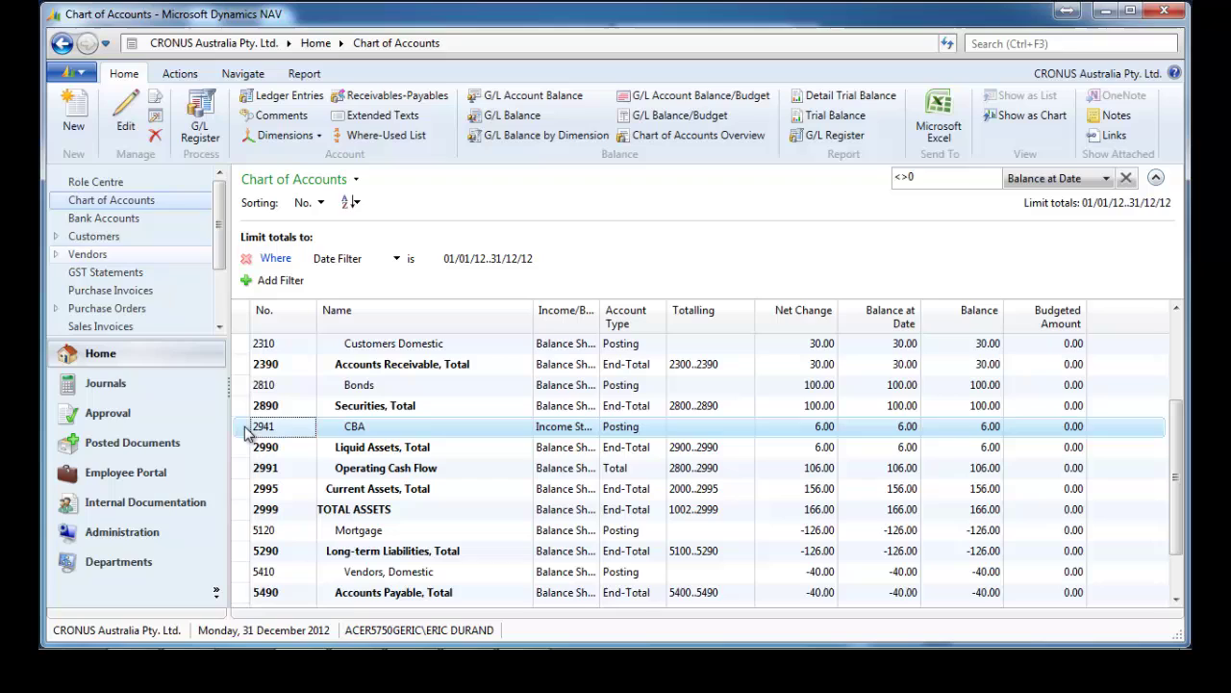
pyautogui.rightClick(111, 223)
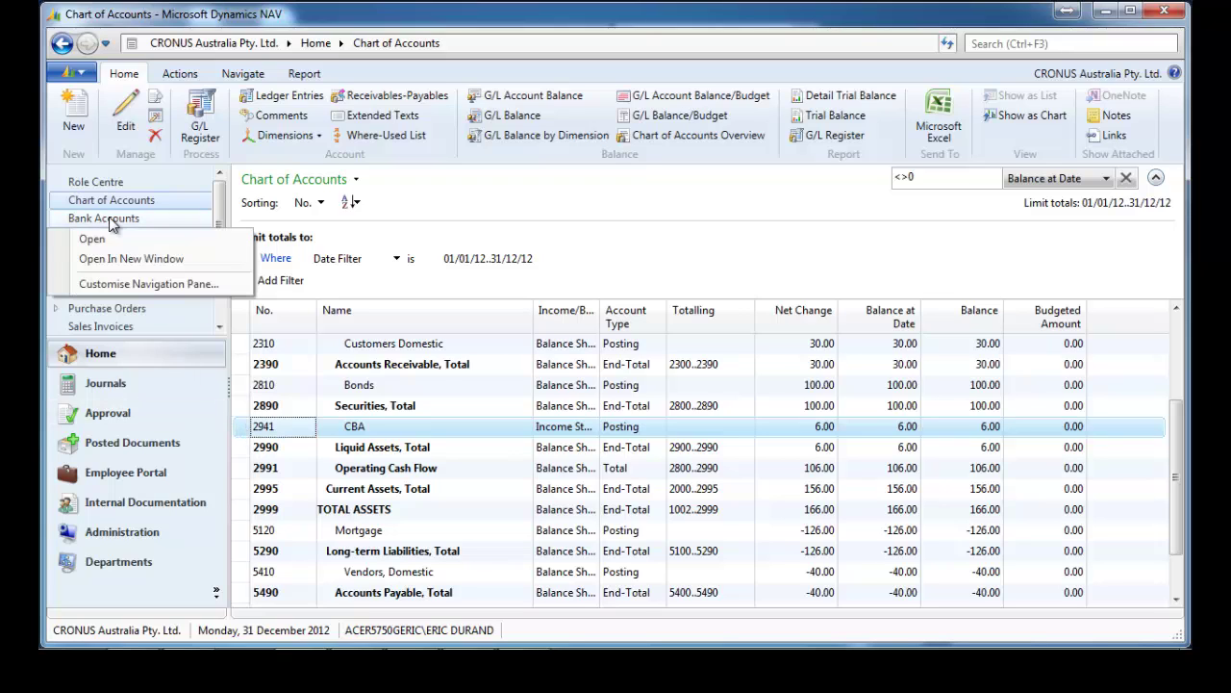
pyautogui.click(157, 263)
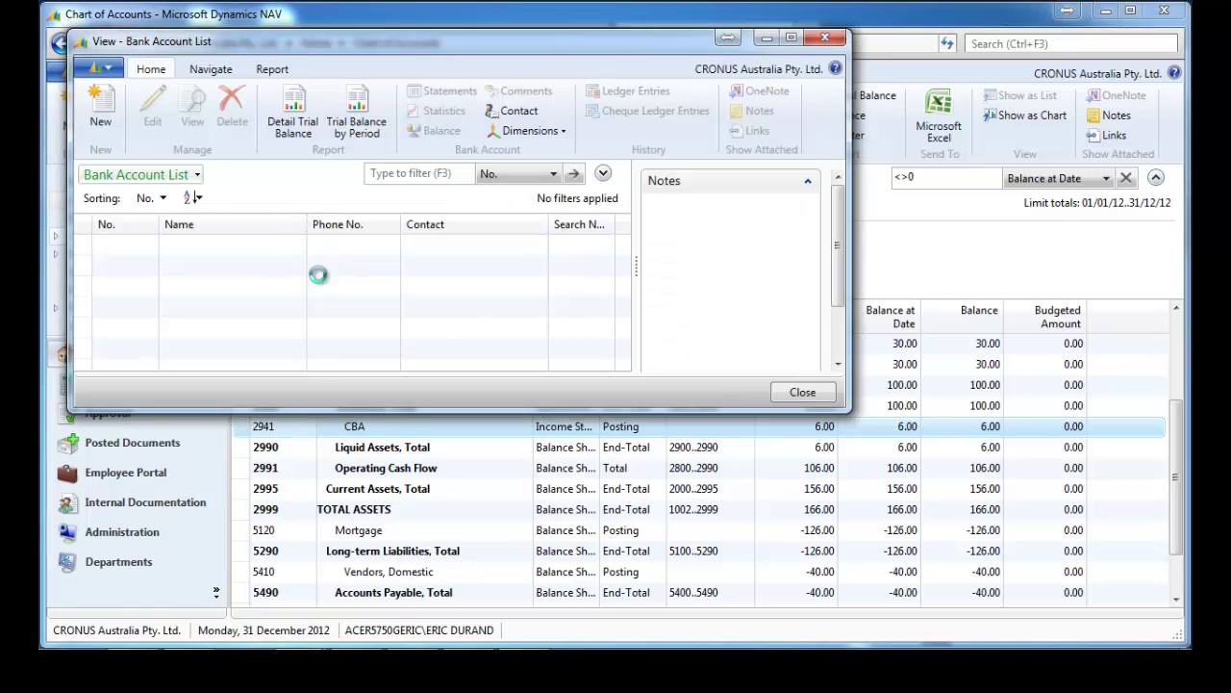
pyautogui.rightClick(210, 246)
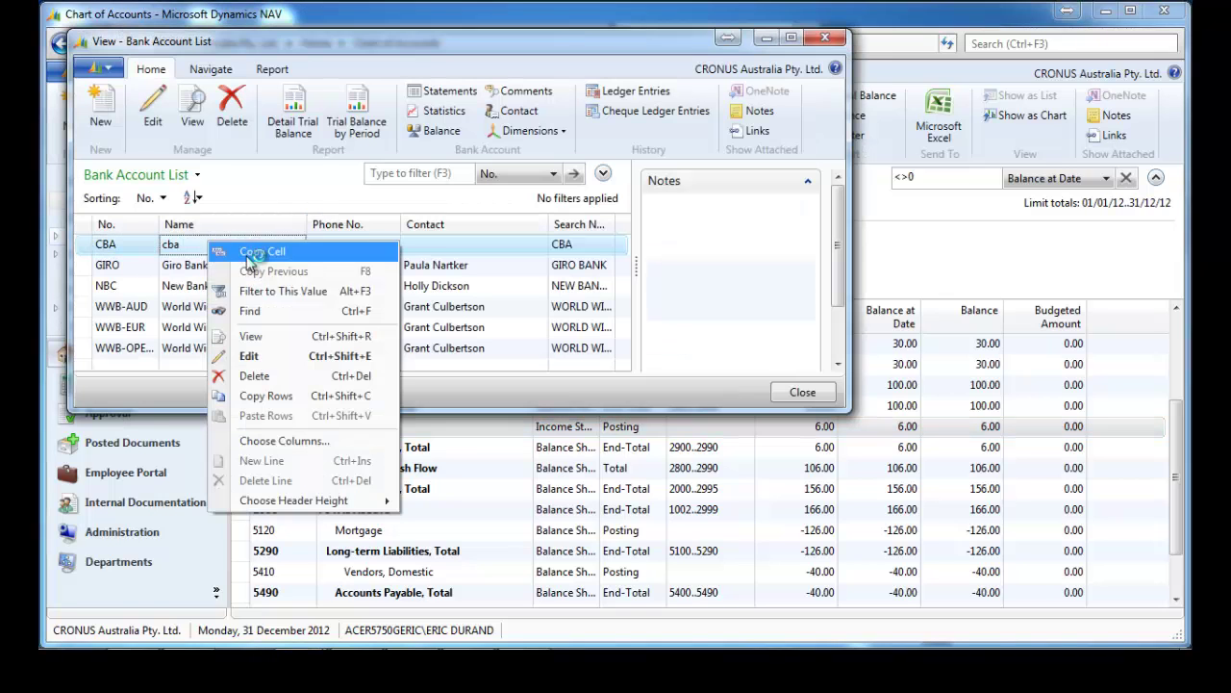
pyautogui.click(259, 339)
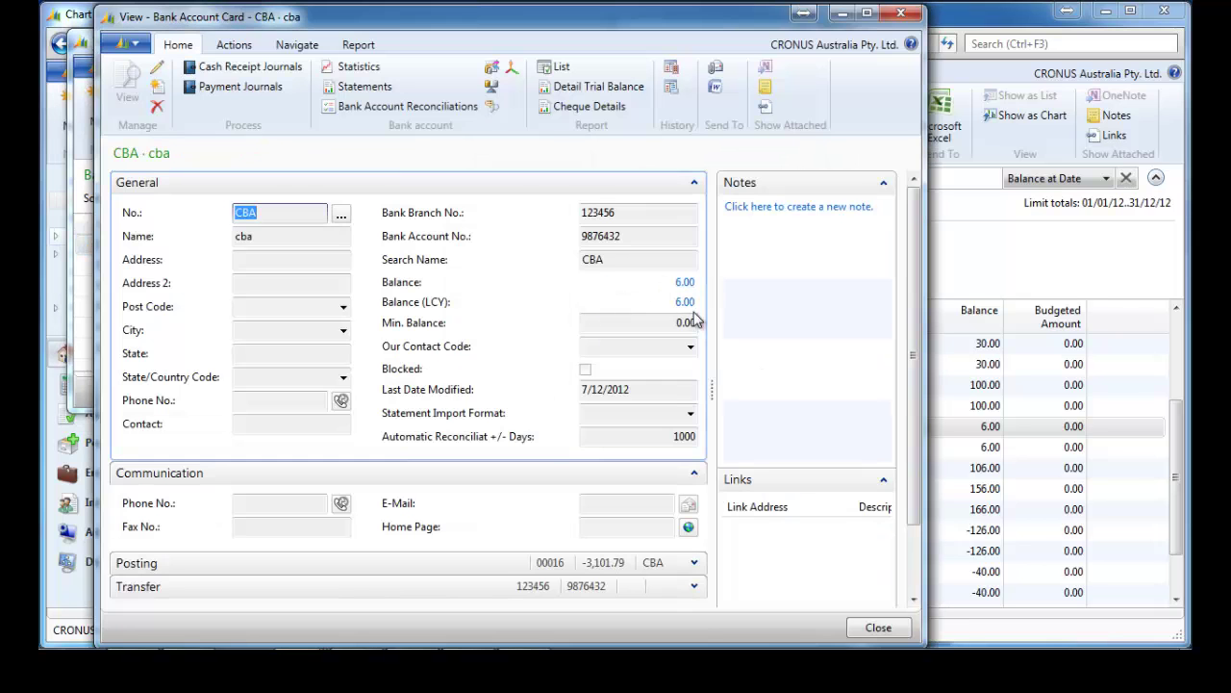
pyautogui.click(900, 14)
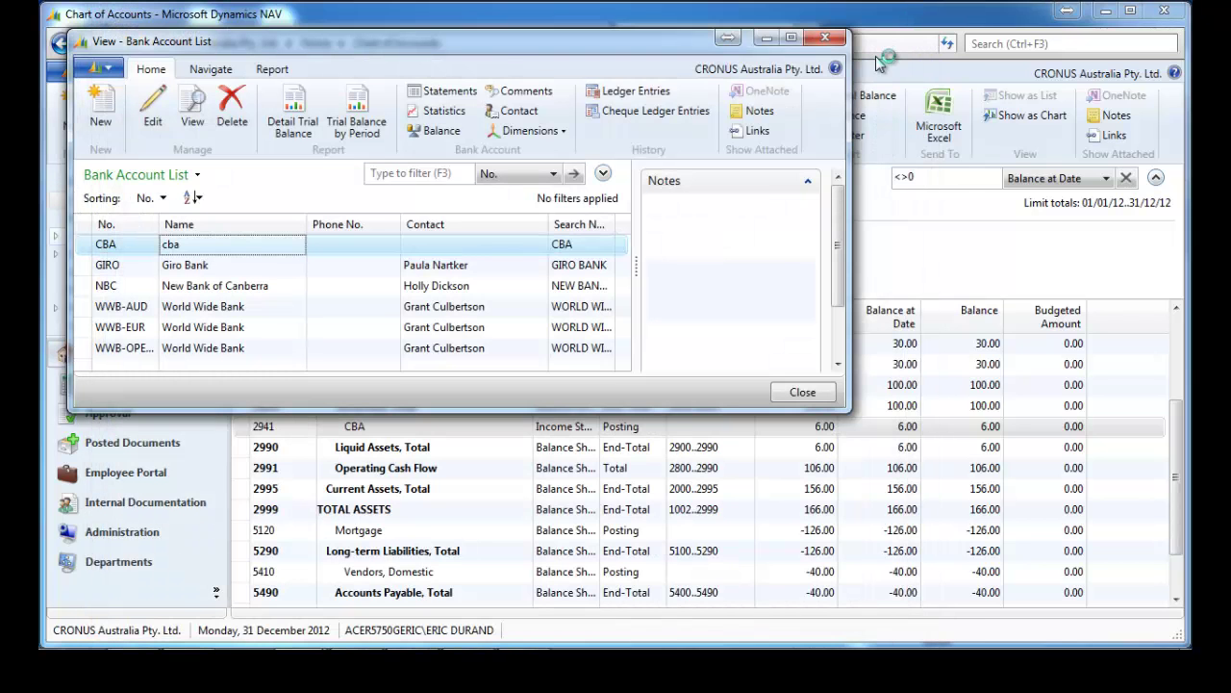
pyautogui.click(824, 38)
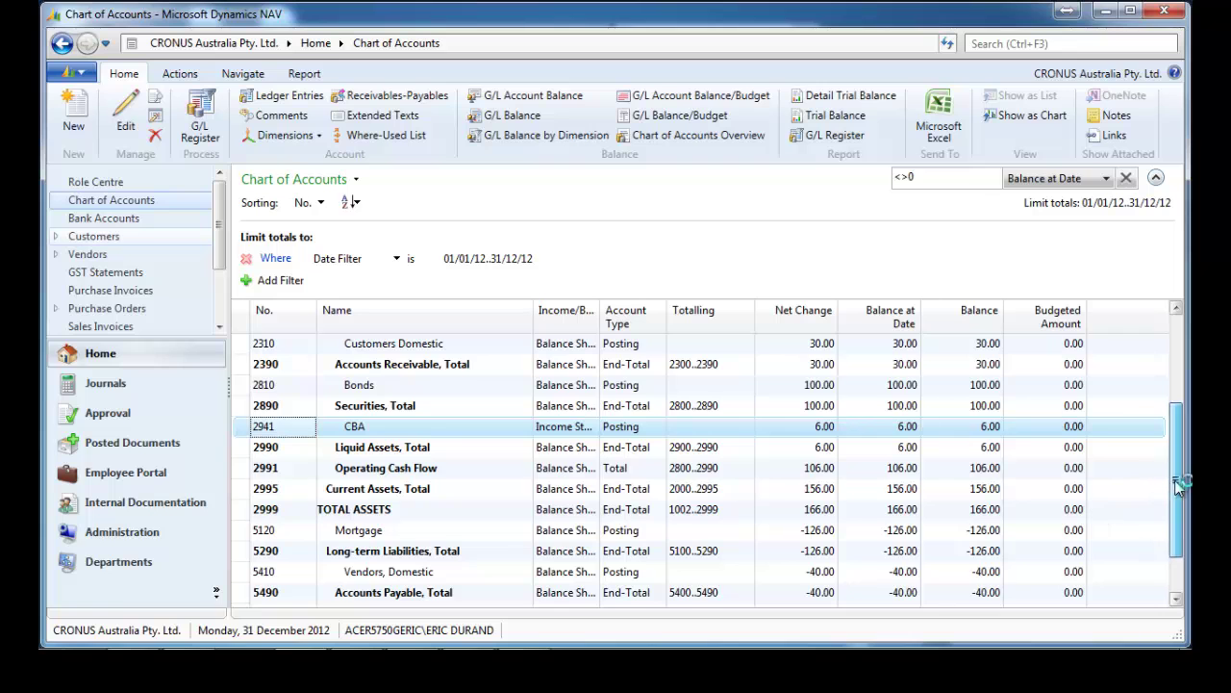
# - Delete the three customer lines from the GJ-USERA journal
pyautogui.scroll(-1, 1183, 519)
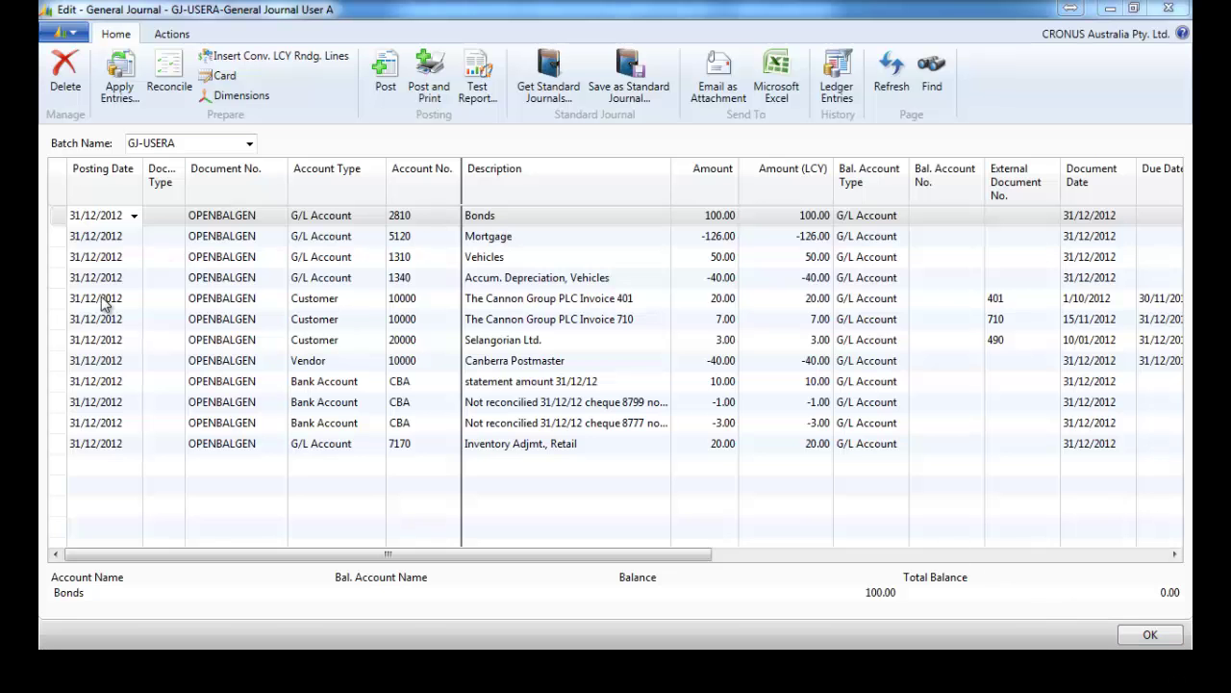
pyautogui.moveTo(55, 300); pyautogui.dragTo(55, 339)
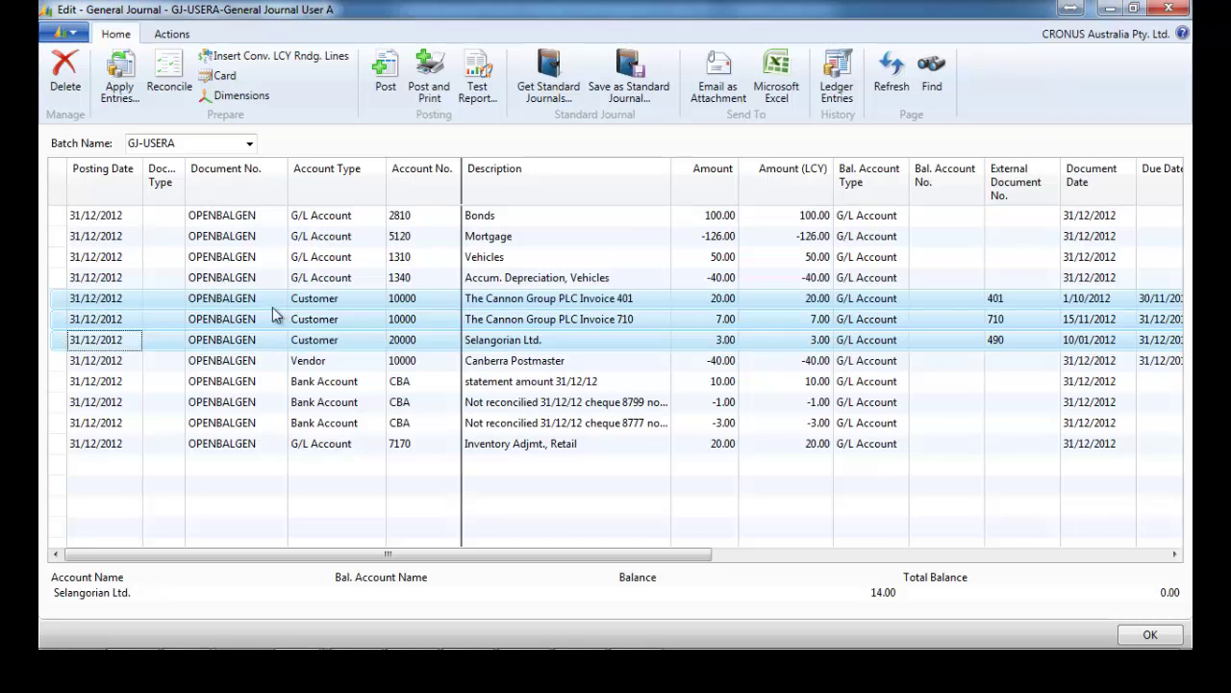
pyautogui.rightClick(711, 299)
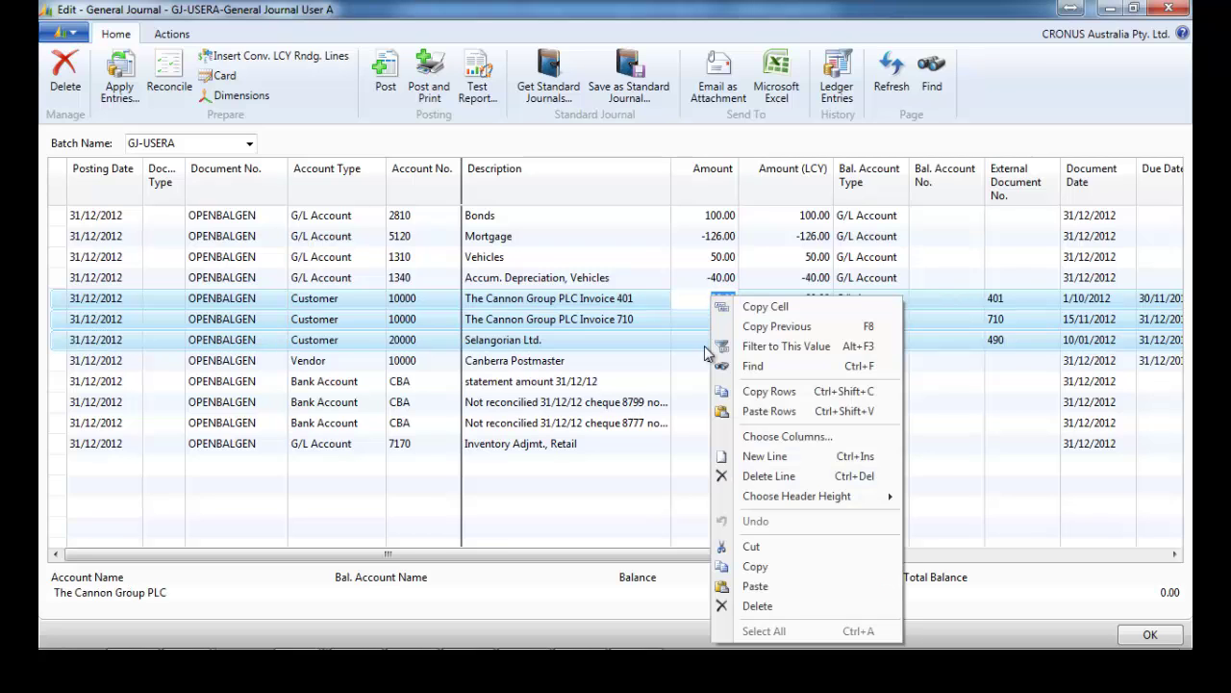
pyautogui.click(756, 486)
pyautogui.click(646, 351)
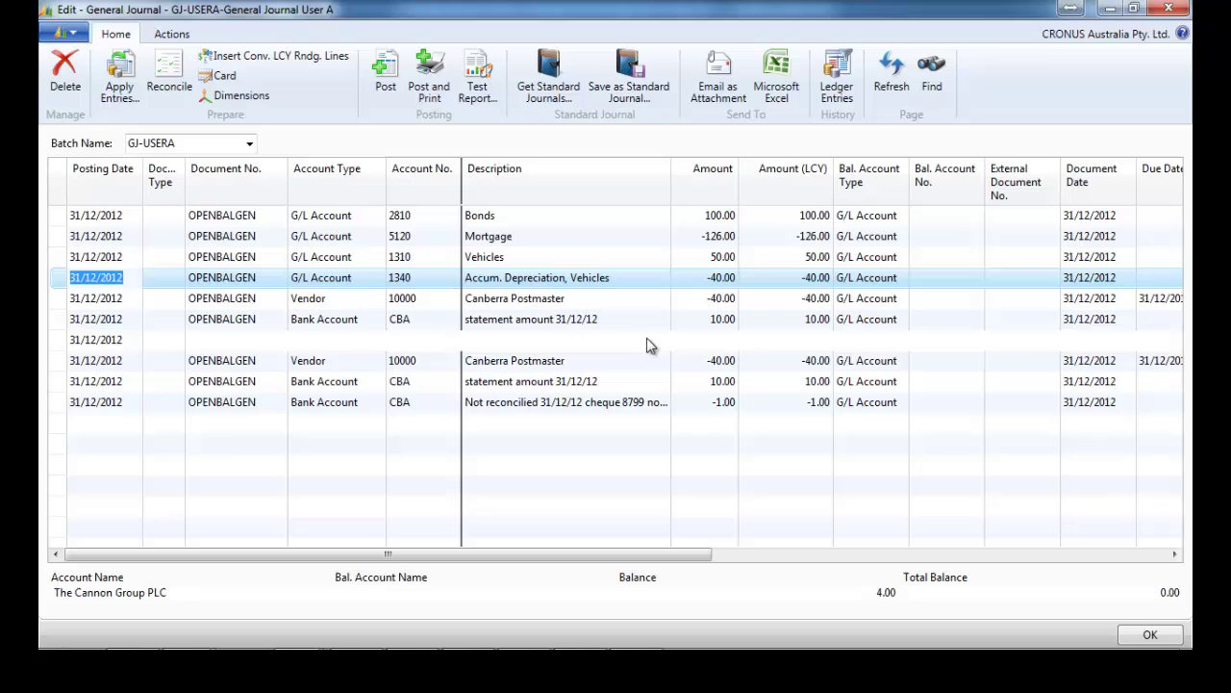
# - Insert a G/L Account line for suspense account 5946 above Canberra Postmaster
pyautogui.rightClick(63, 300)
pyautogui.click(123, 373)
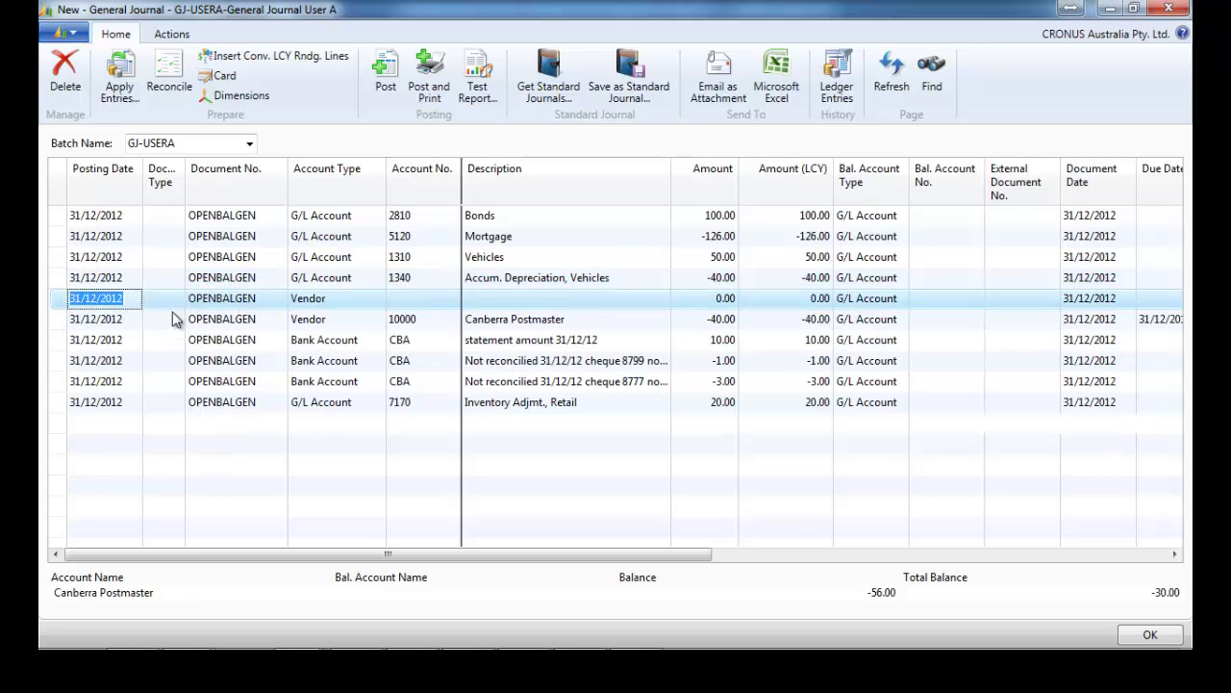
pyautogui.click(371, 302)
pyautogui.click(377, 300)
pyautogui.click(325, 321)
pyautogui.click(426, 298)
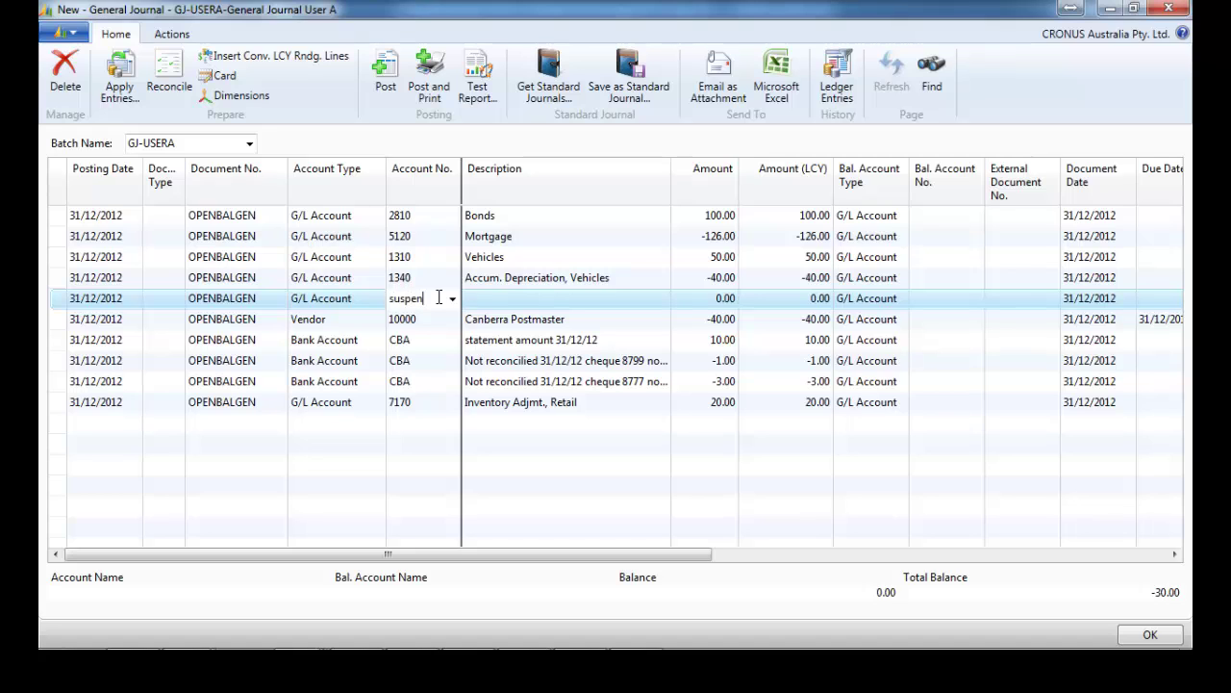
pyautogui.write('suspen')
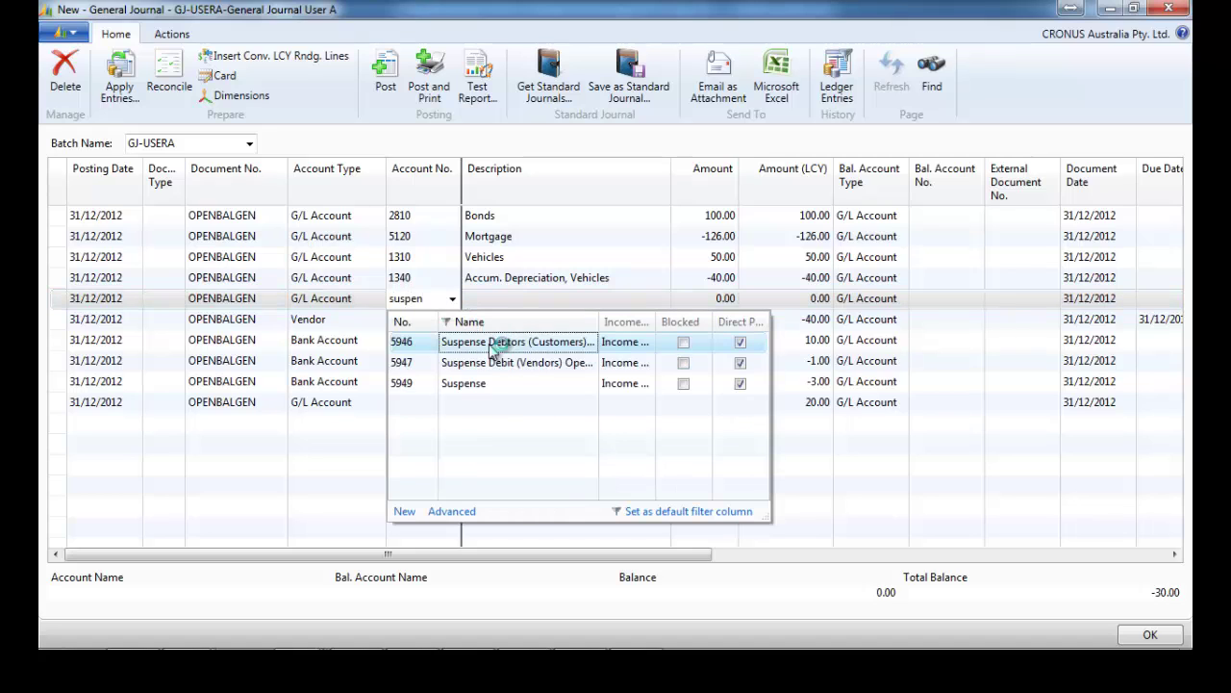
pyautogui.click(552, 344)
# - Give the suspense line an amount of 30.00, then review the GJ-USERB batch lines
pyautogui.press('Tab')
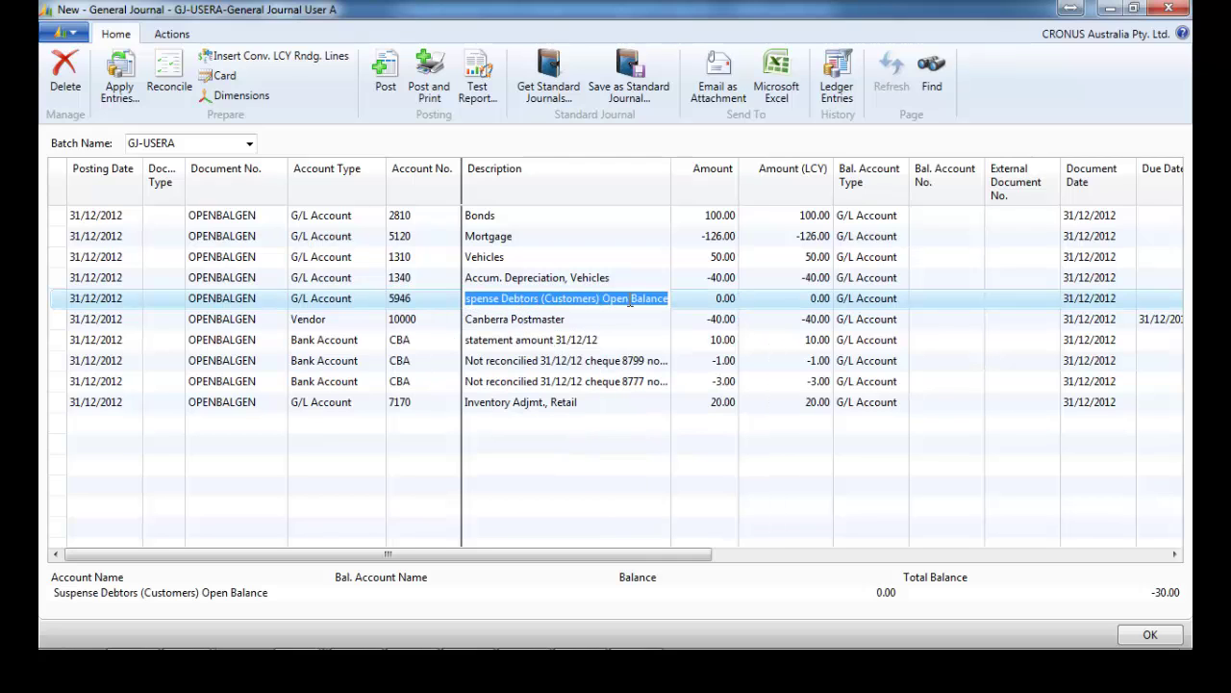
pyautogui.press('Tab')
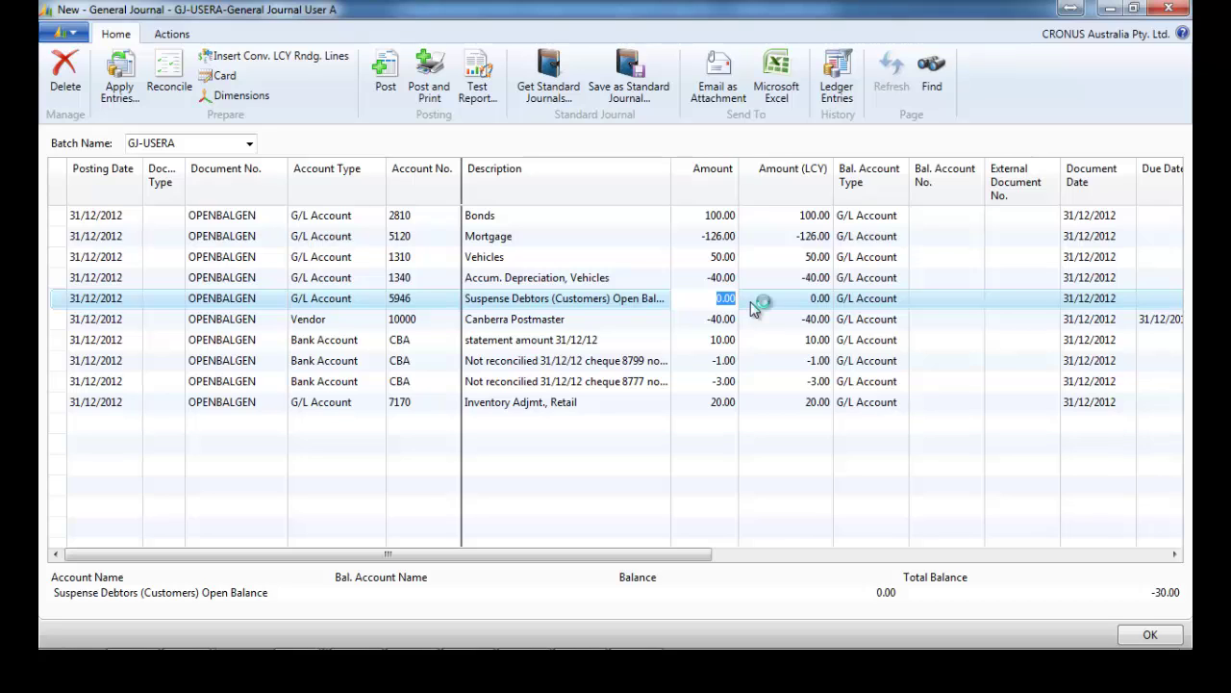
pyautogui.press('Tab')
pyautogui.hotkey('shift', 'Tab')
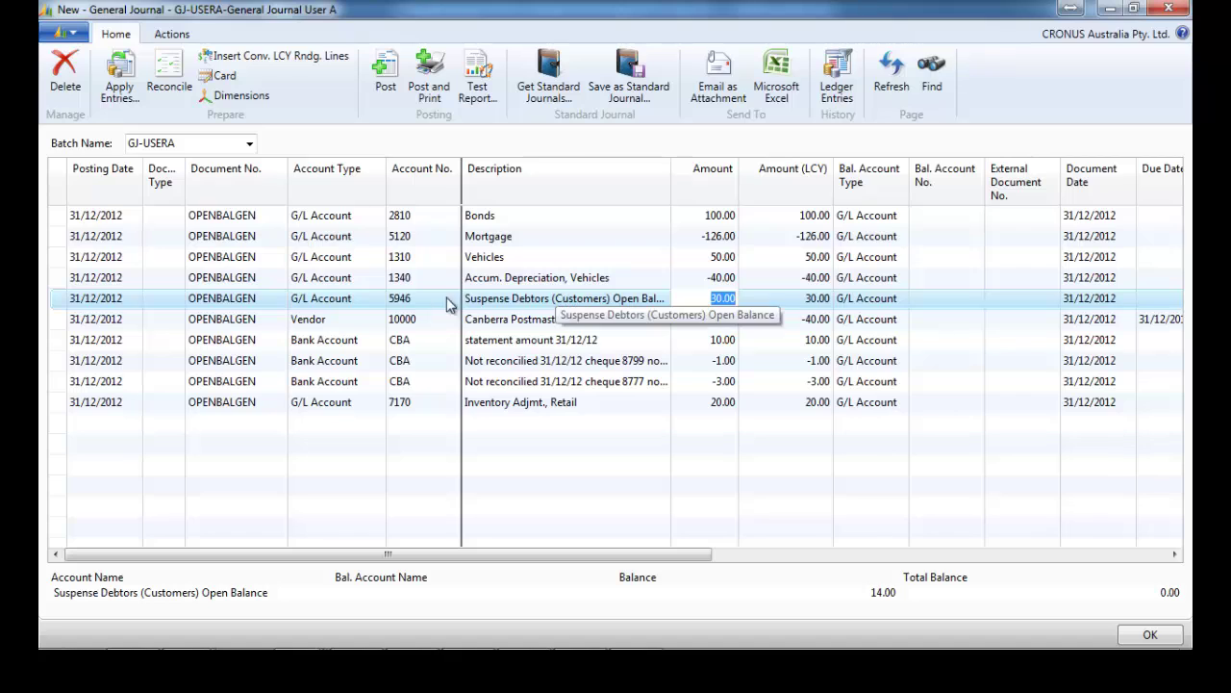
pyautogui.rightClick(203, 142)
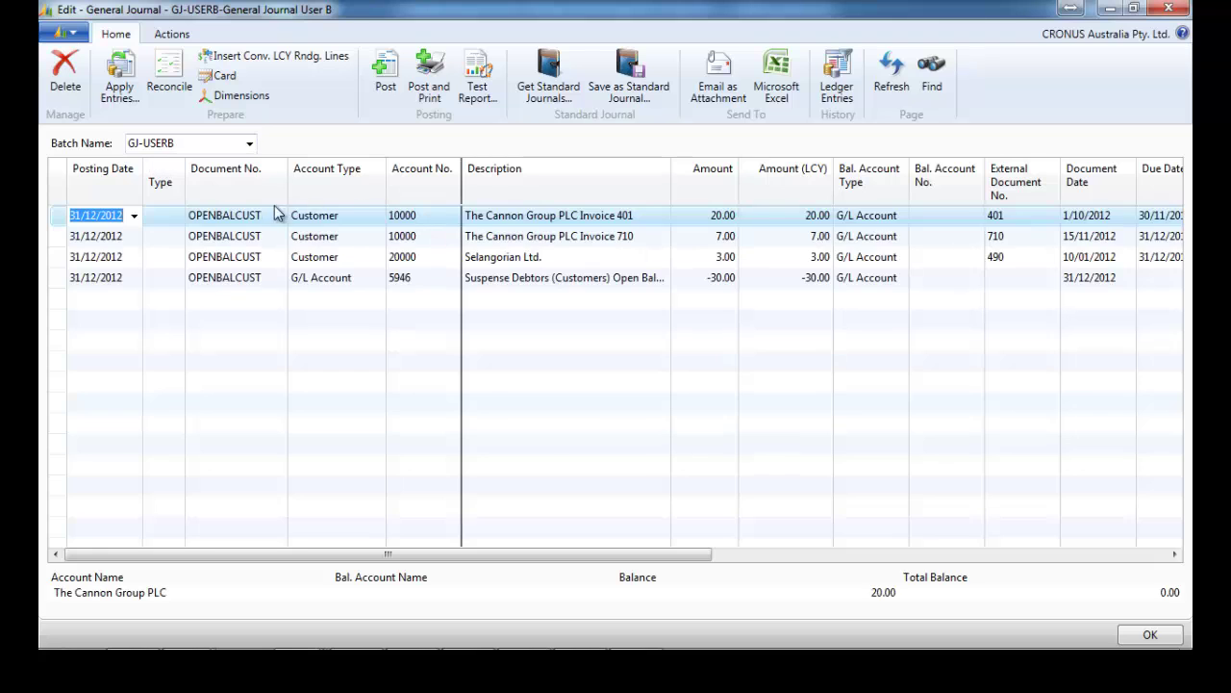
pyautogui.moveTo(64, 220); pyautogui.dragTo(69, 281)
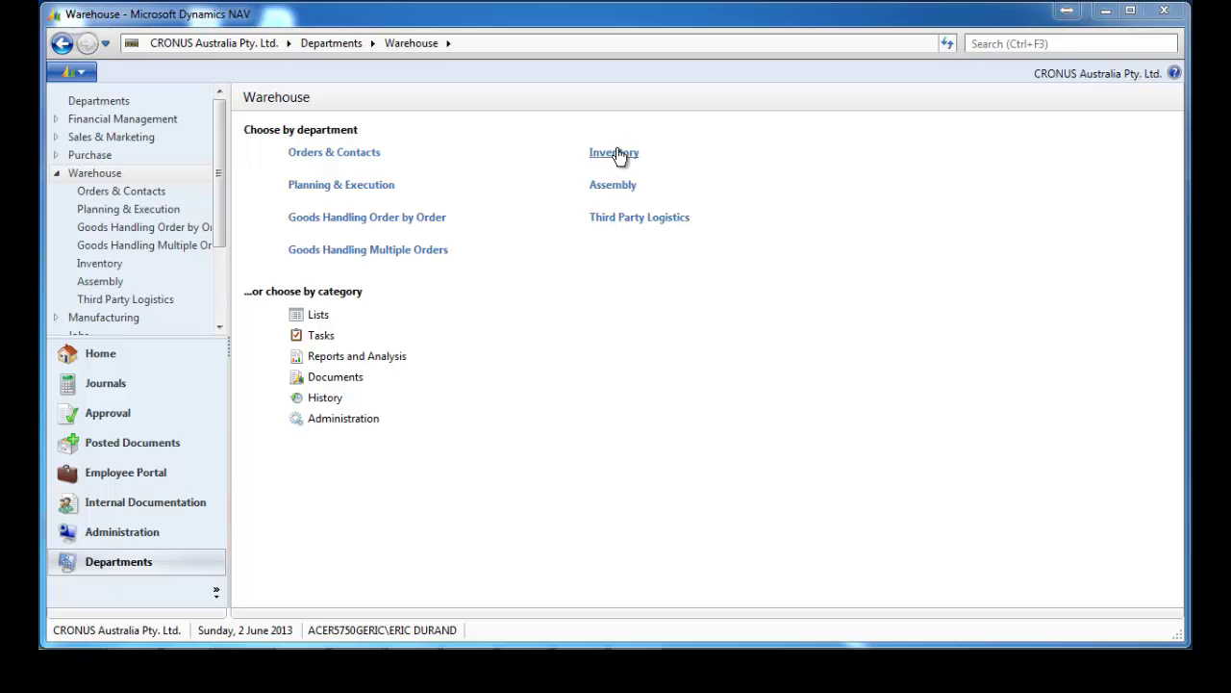
# - Register the Adjustment warehouse item journal for 8 Bicycles and 4 Back Wheels
pyautogui.click(373, 249)
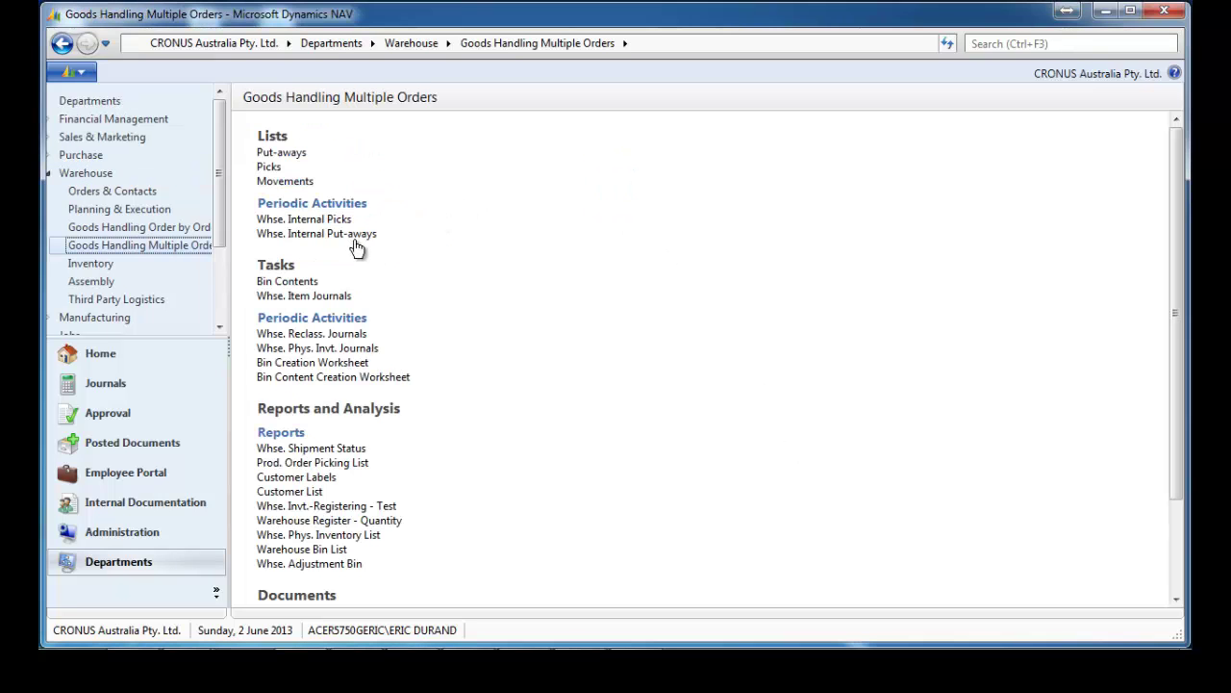
pyautogui.click(307, 302)
pyautogui.doubleClick(254, 245)
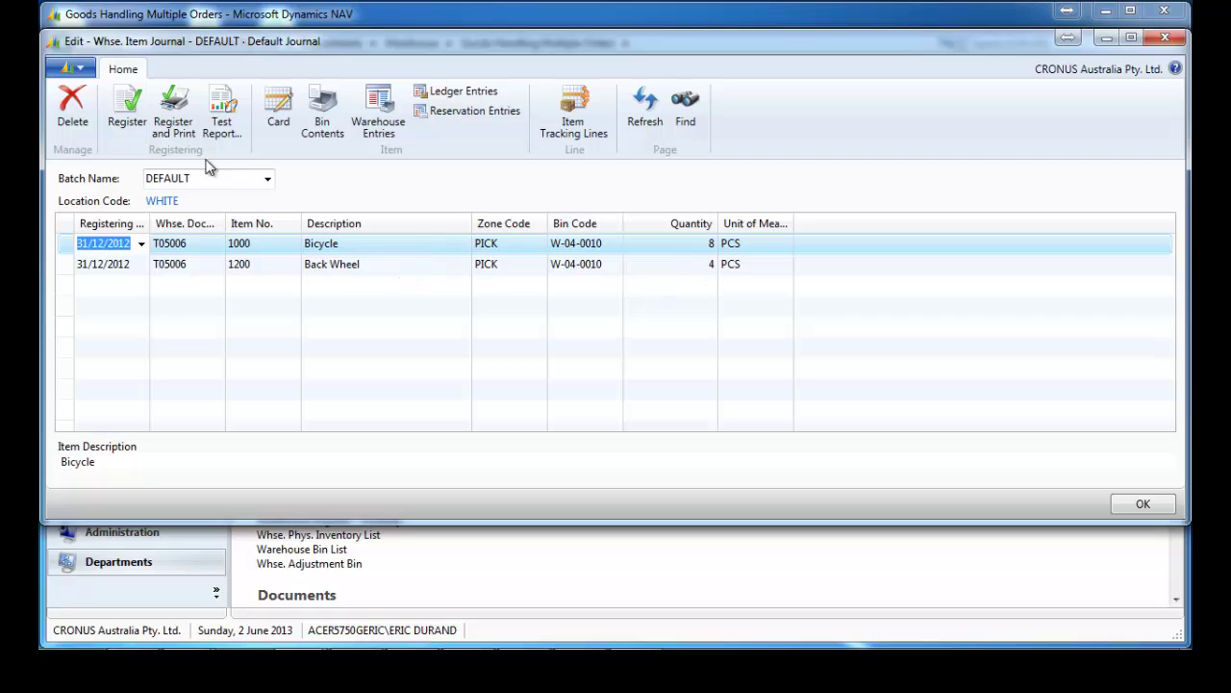
pyautogui.click(126, 104)
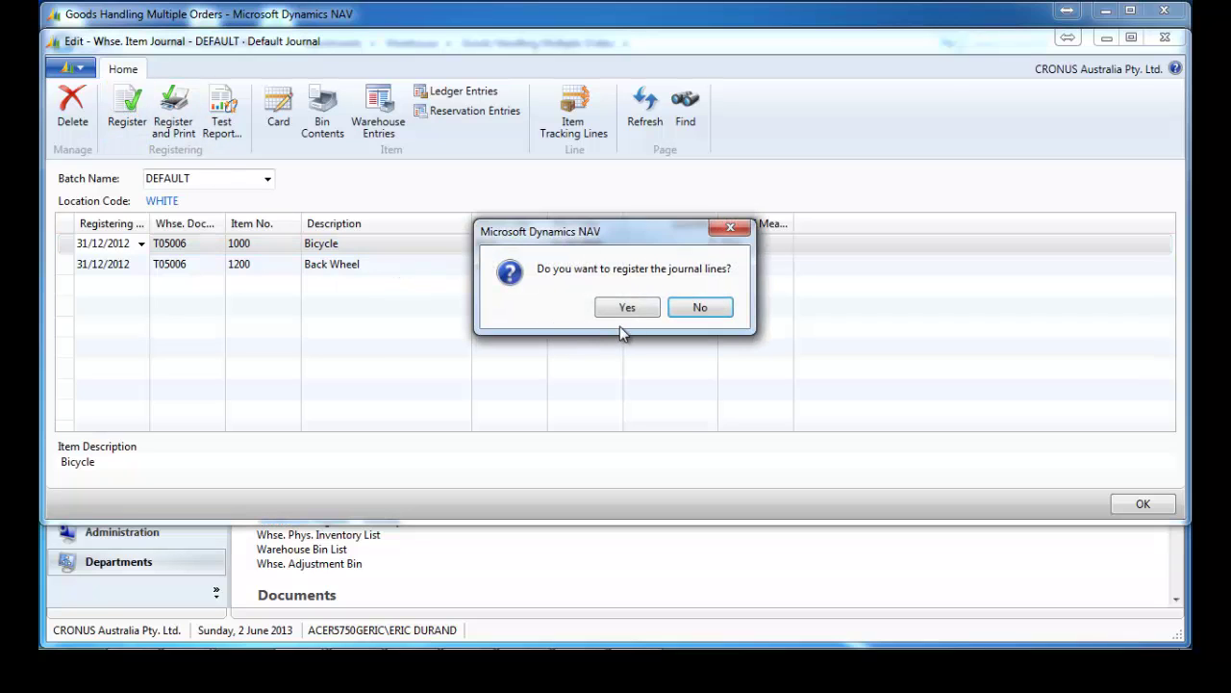
pyautogui.click(631, 309)
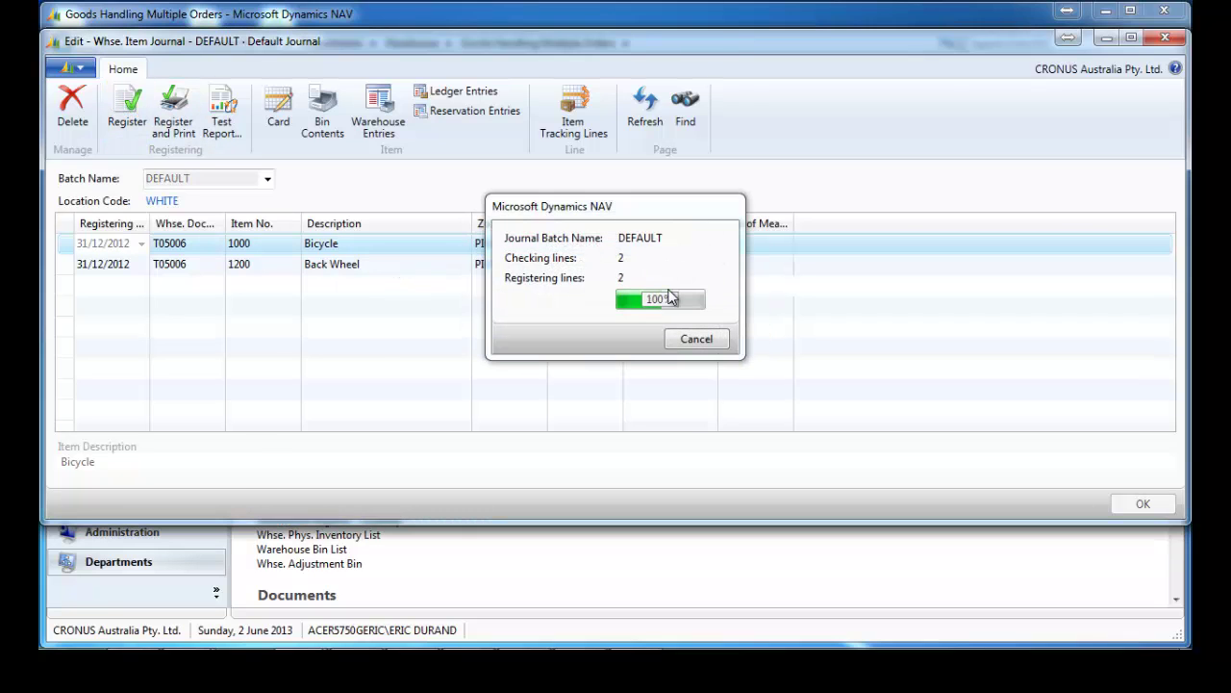
pyautogui.click(712, 308)
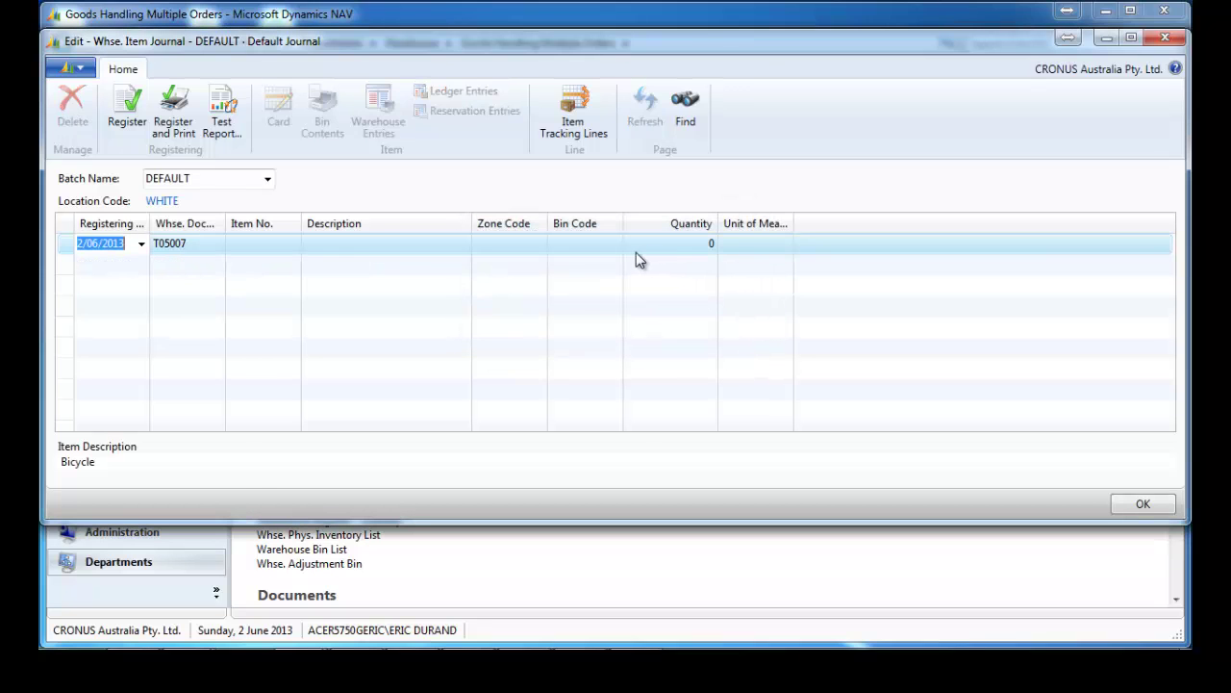
# - Close the warehouse journal and go to the Inventory department page
pyautogui.press('Escape')
pyautogui.click(411, 43)
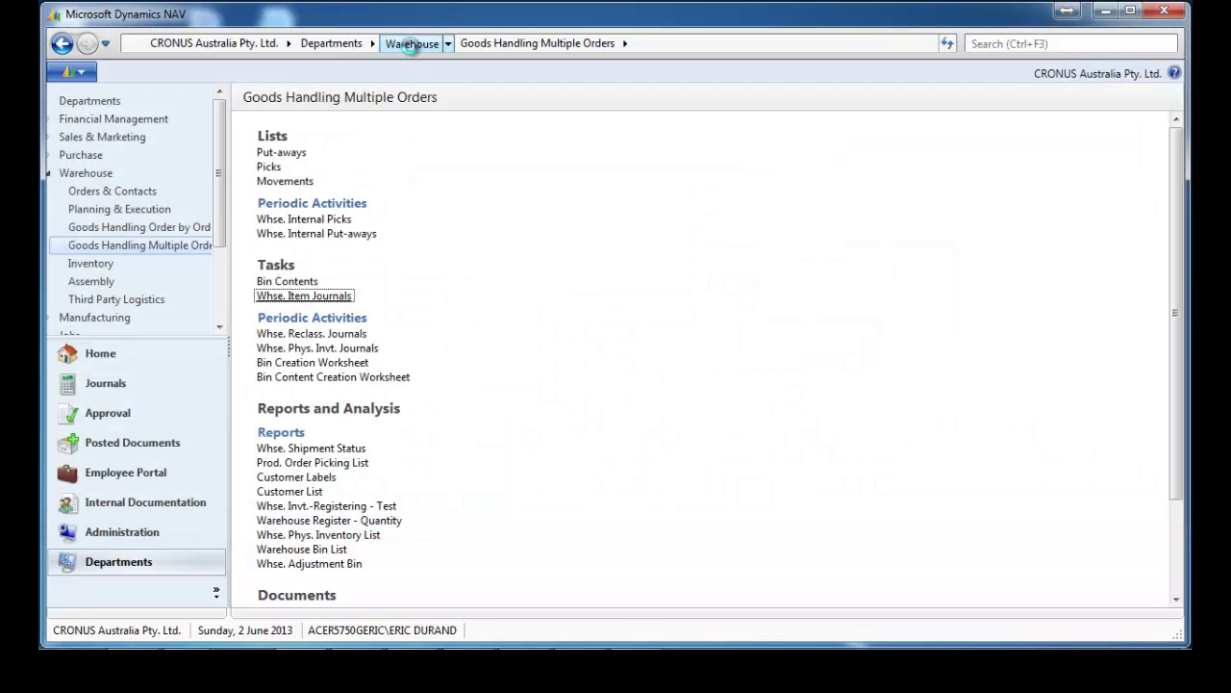
pyautogui.click(613, 154)
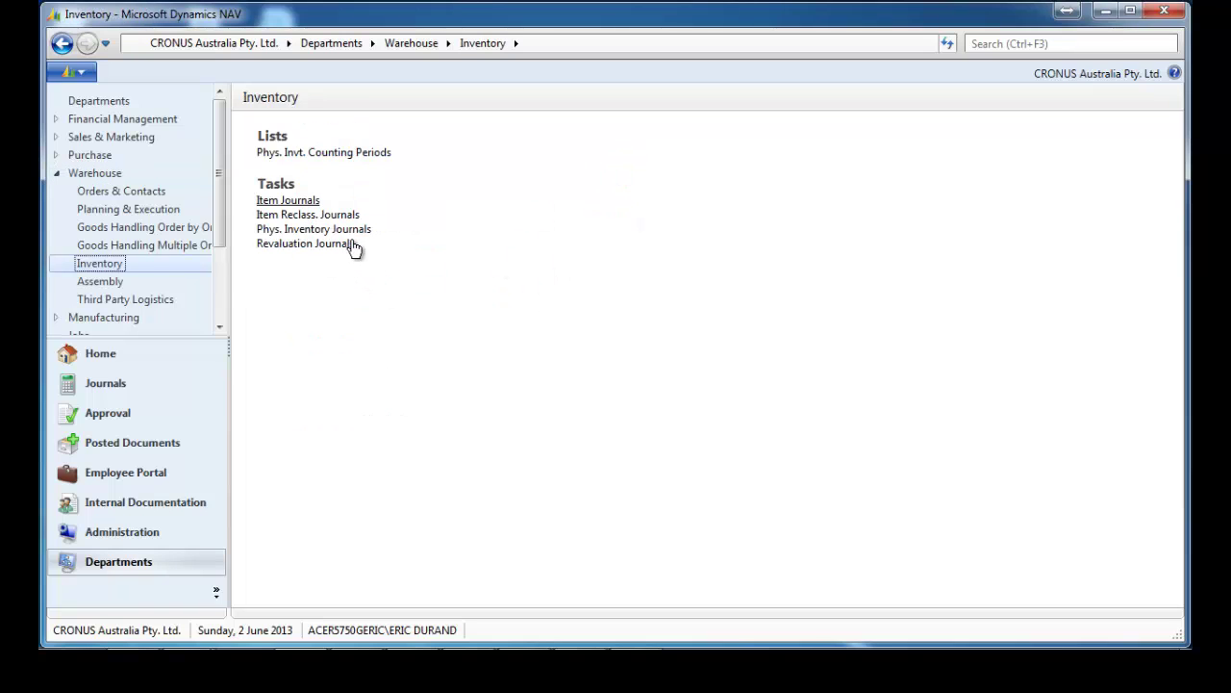
# - Calculate the warehouse adjustment into the ITEM journal and post the Bicycle 8 and Back Wheel 4 lines
pyautogui.press('Return')
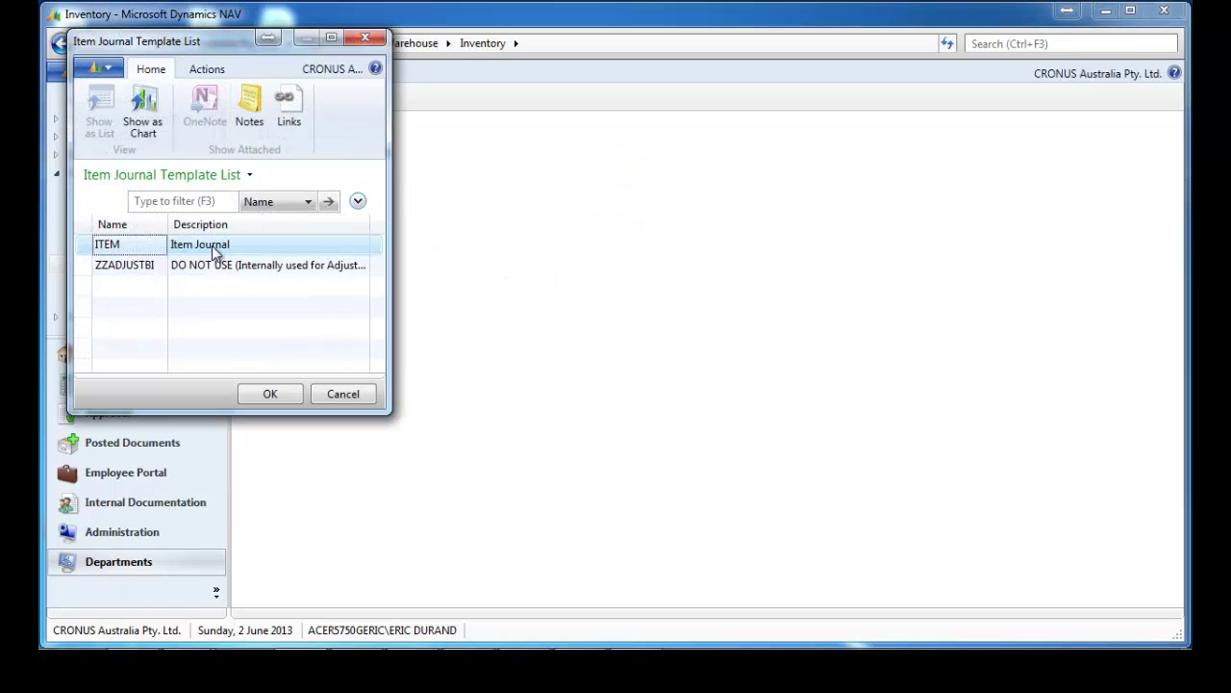
pyautogui.doubleClick(213, 243)
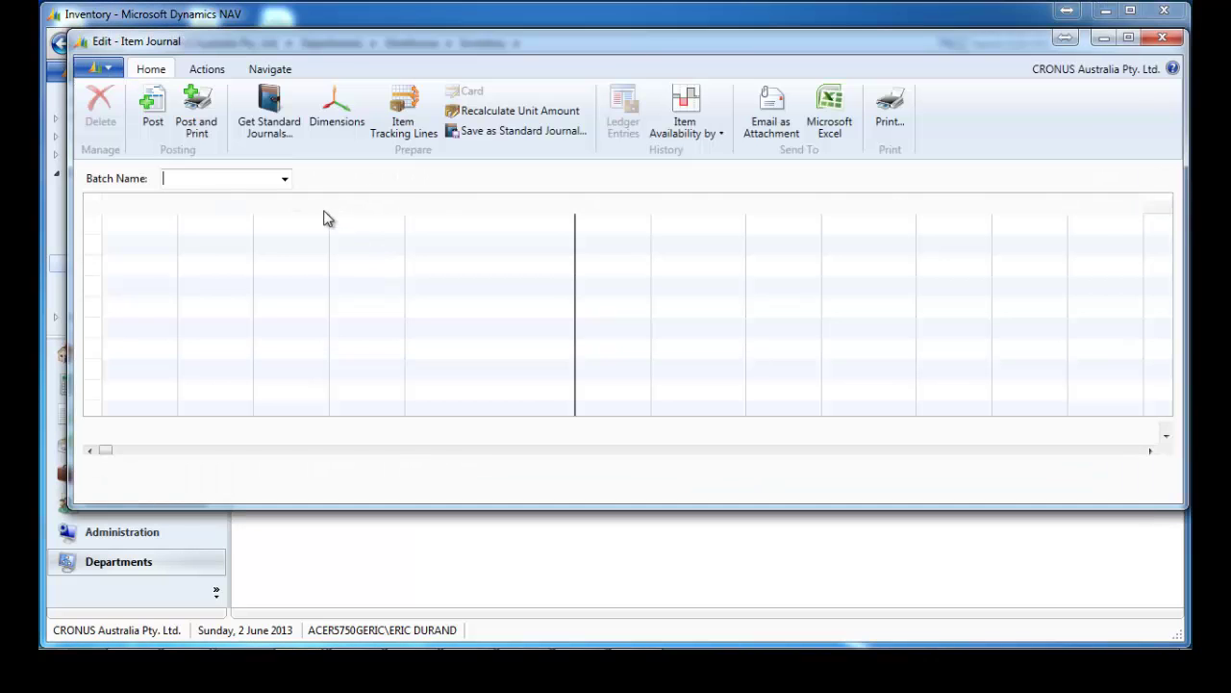
pyautogui.click(208, 71)
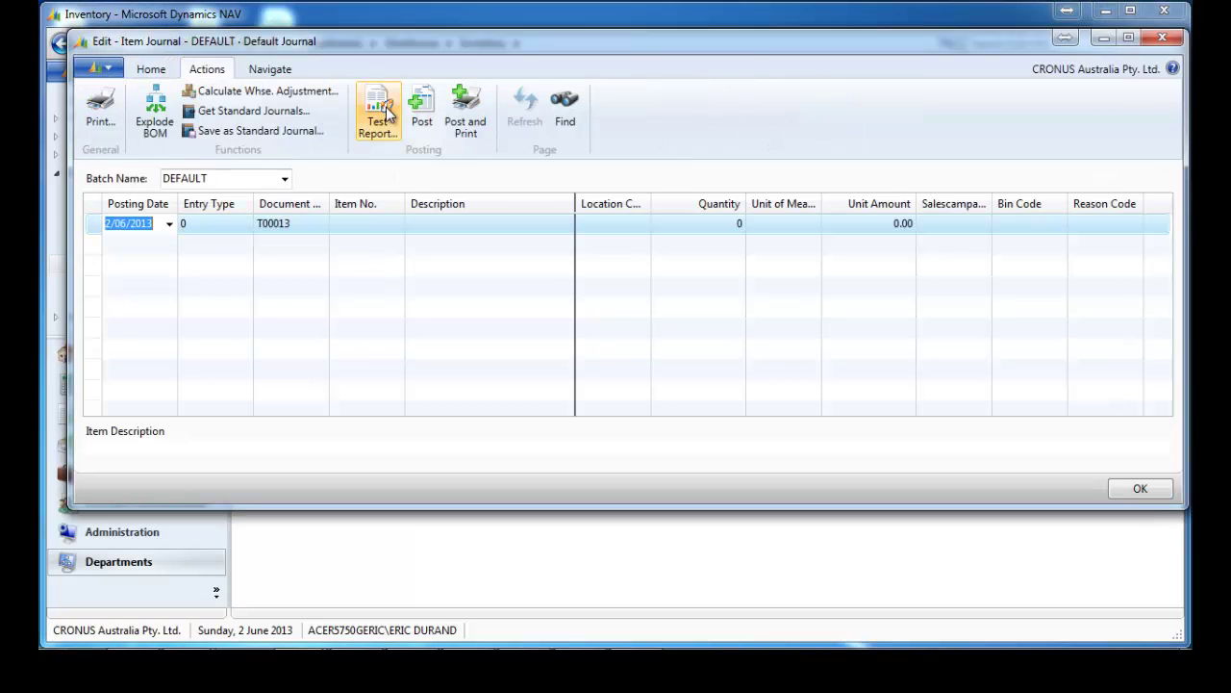
pyautogui.click(256, 92)
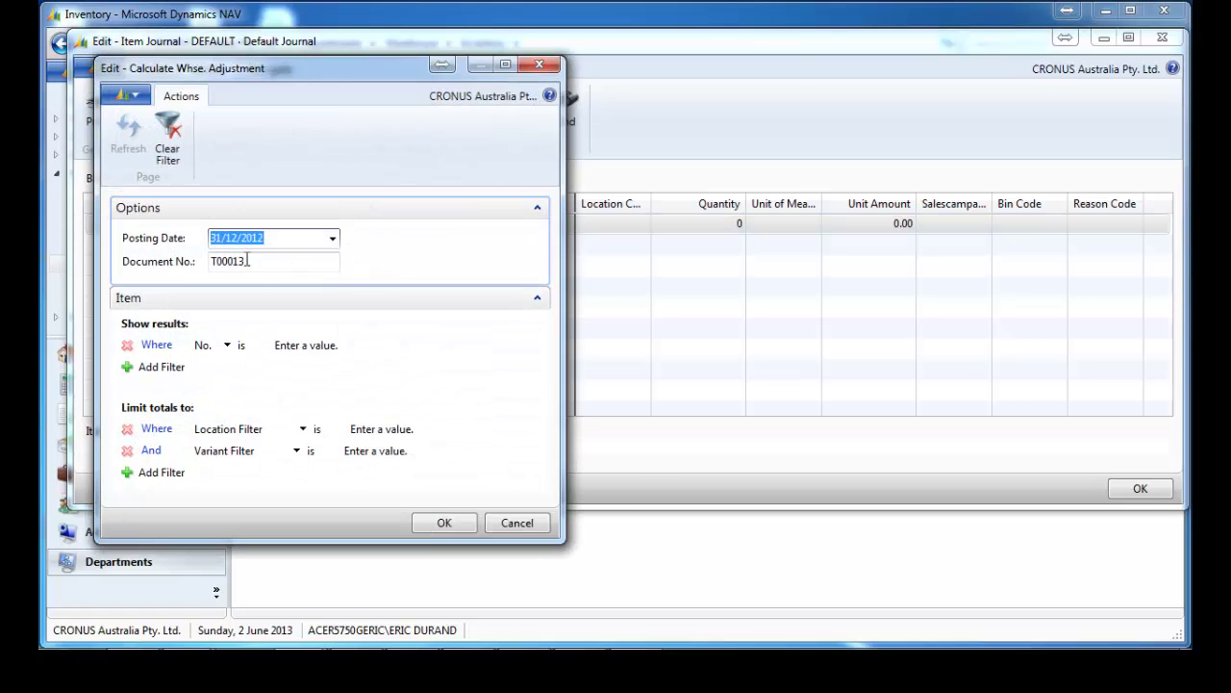
pyautogui.click(450, 526)
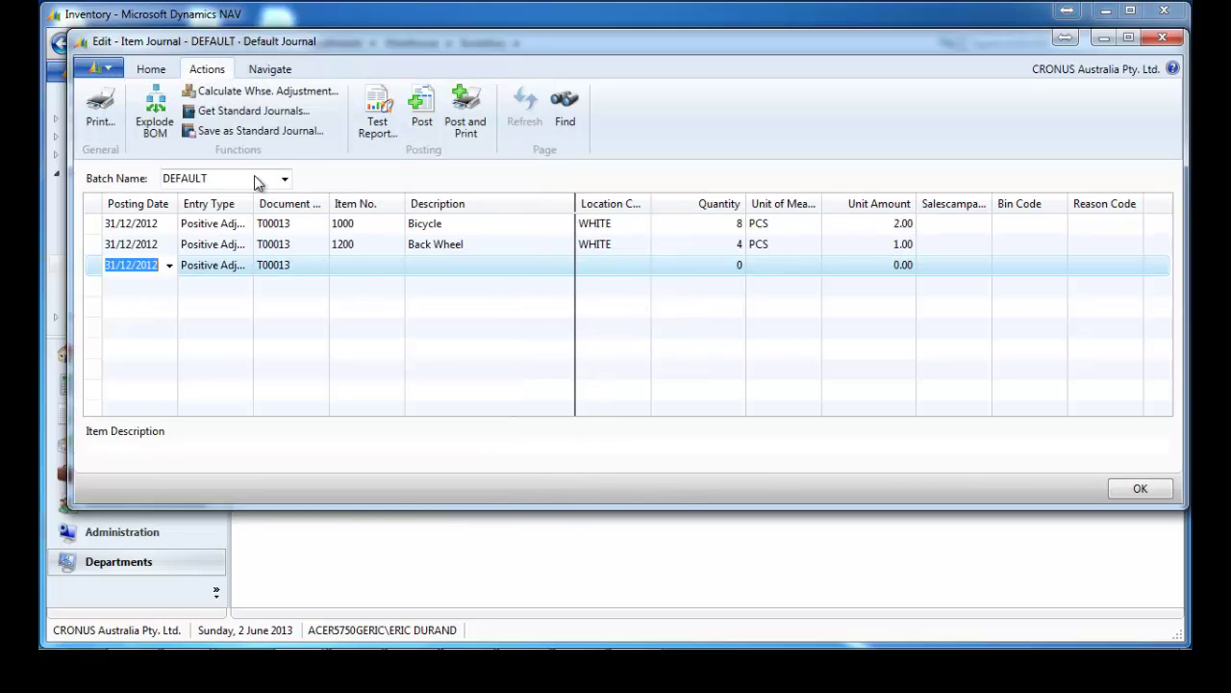
pyautogui.click(420, 107)
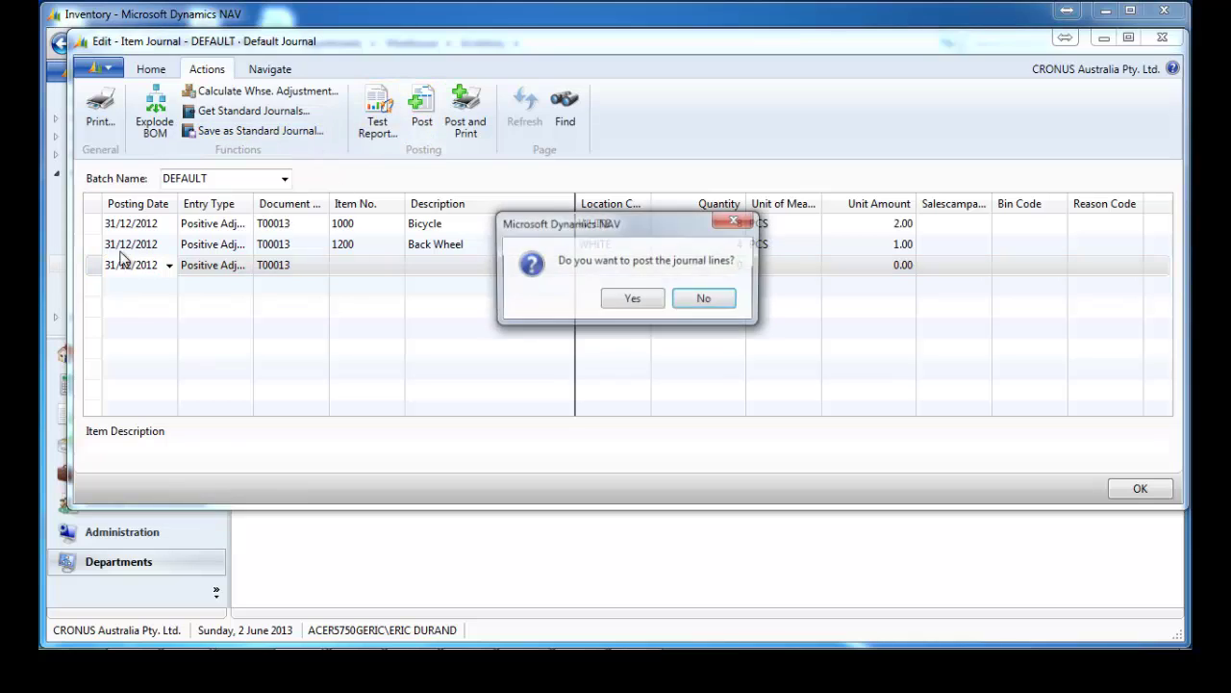
pyautogui.click(628, 300)
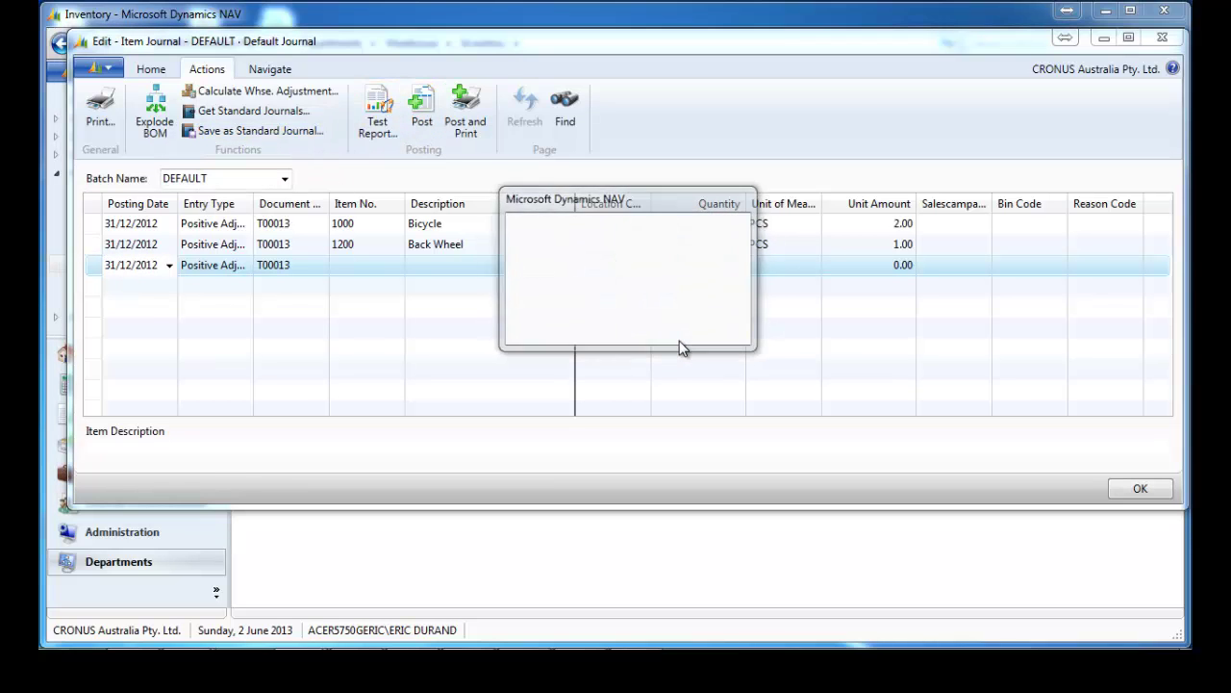
# - Review the OPENBALGEN lines, selecting the Bonds, Mortgage, Sales, Retail and Cost of Retail Sold entries
pyautogui.press('Return')
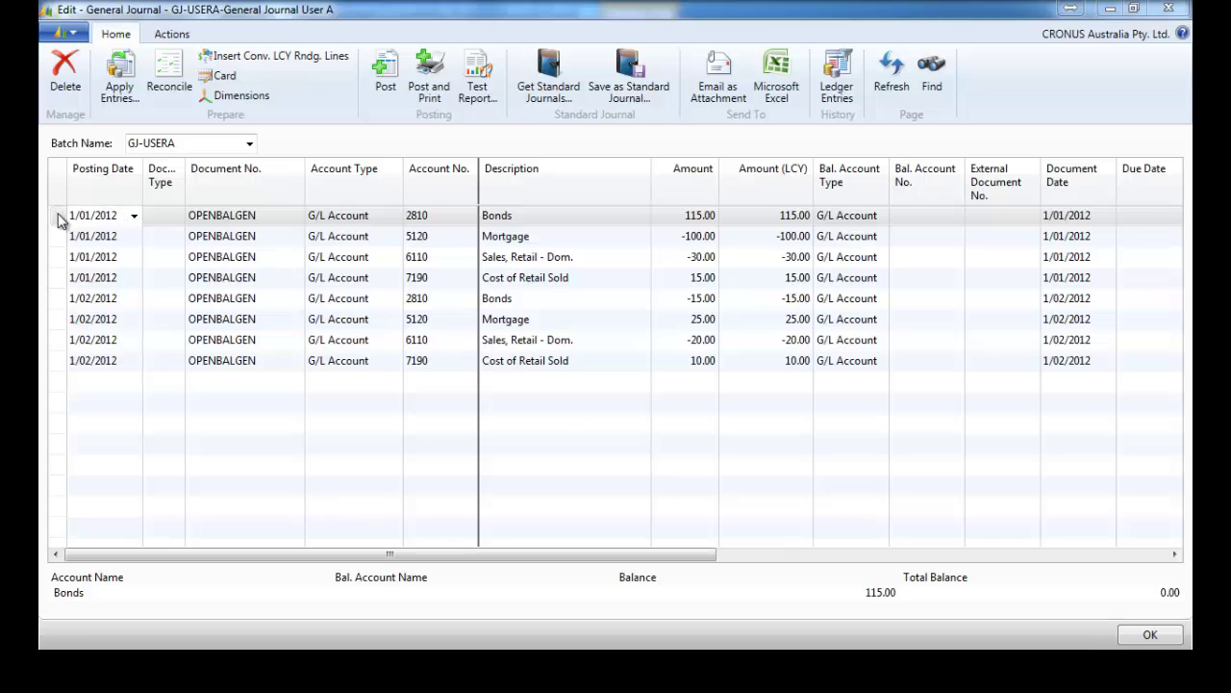
pyautogui.moveTo(54, 212); pyautogui.dragTo(64, 363)
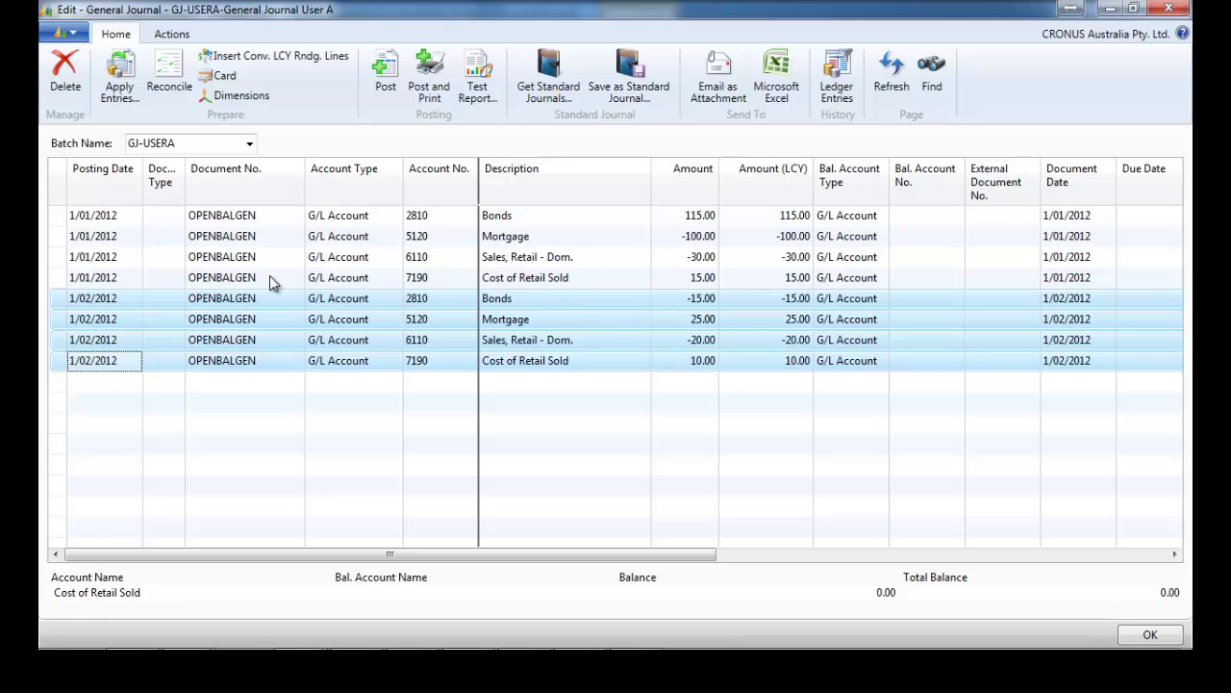
pyautogui.click(290, 218)
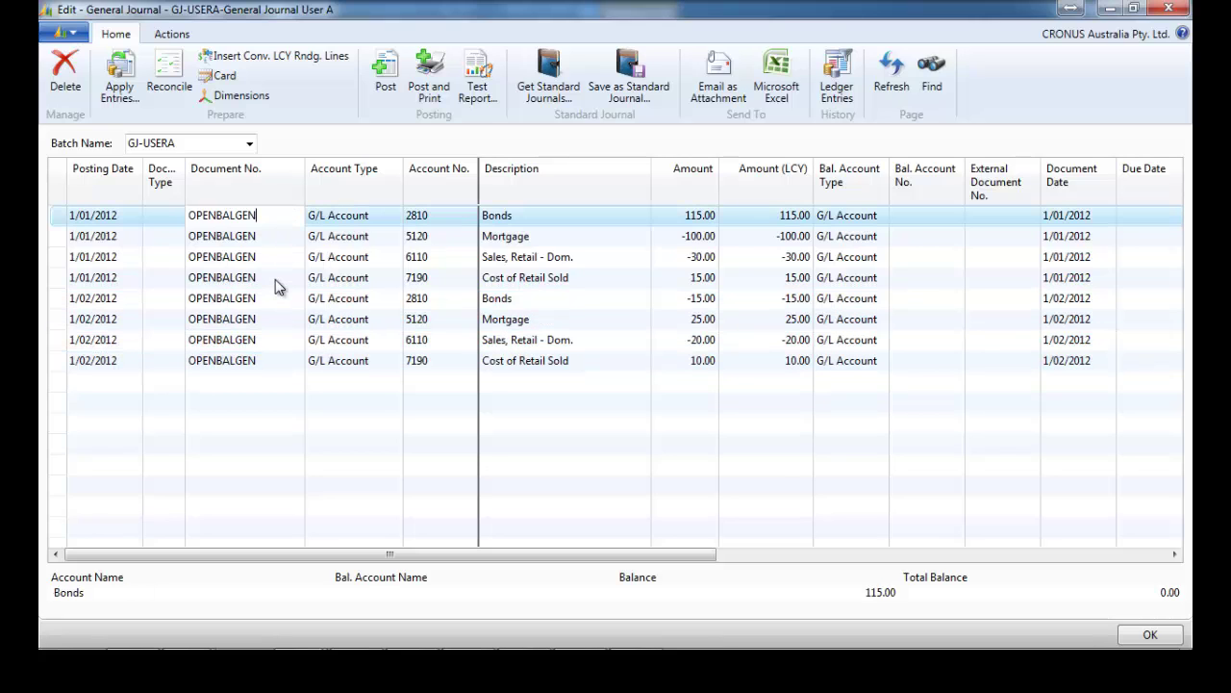
pyautogui.click(275, 279)
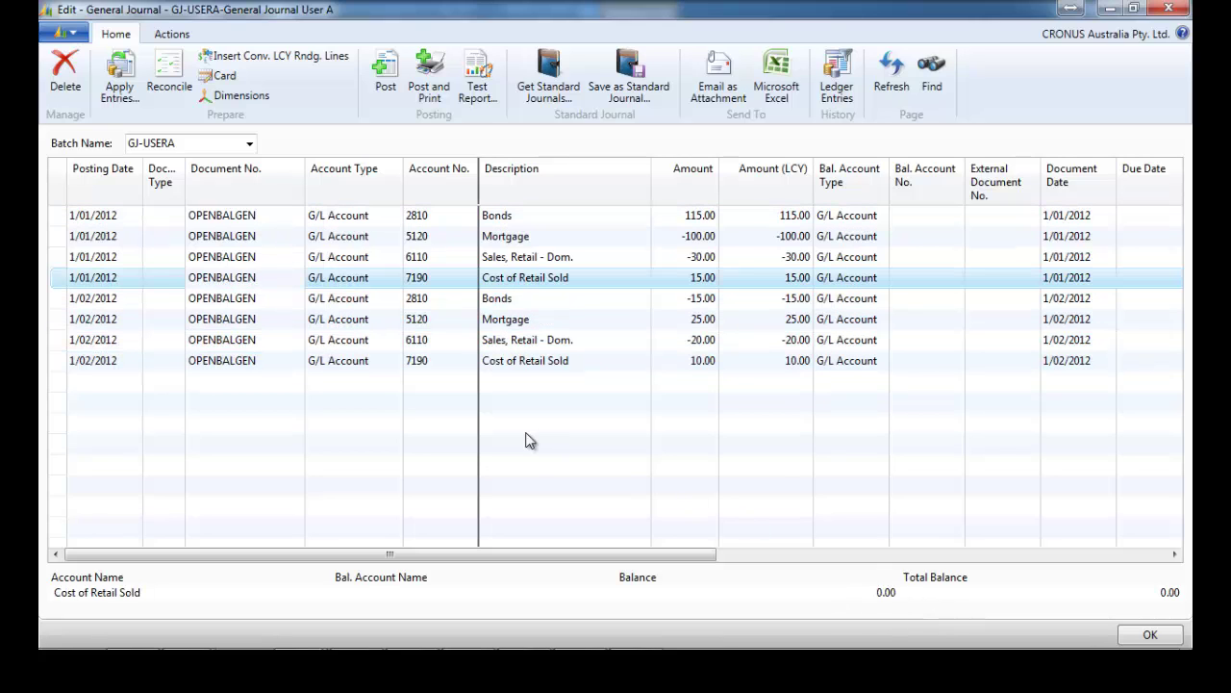
pyautogui.click(268, 362)
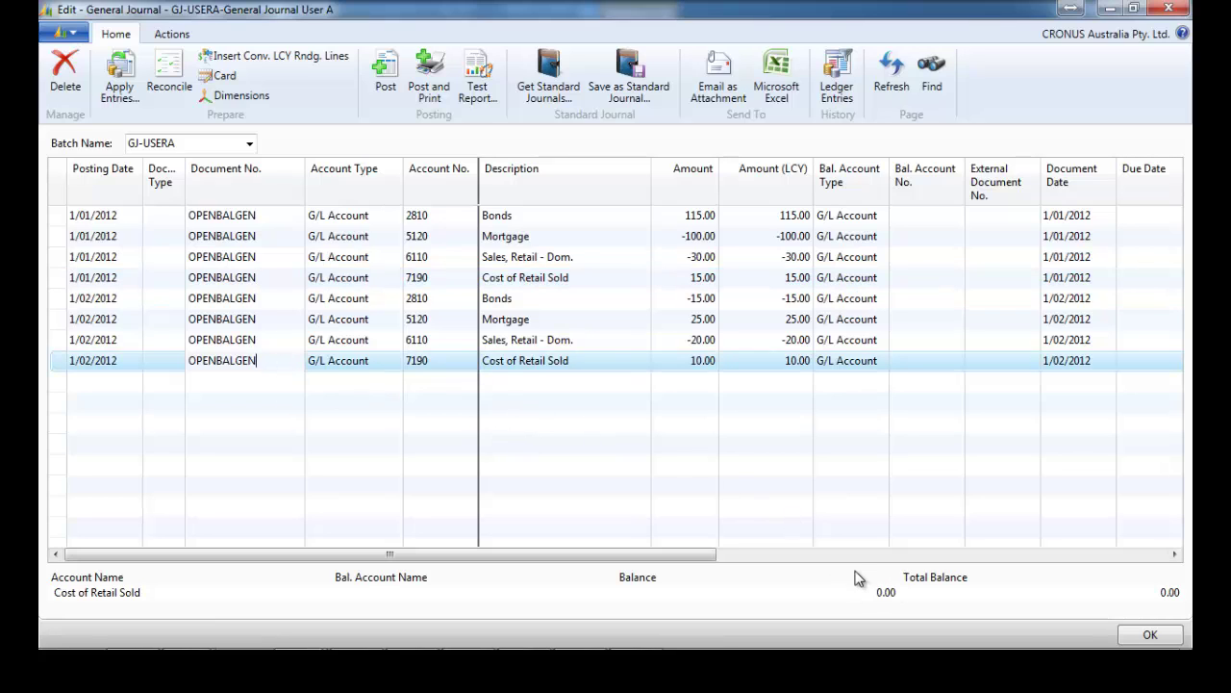
pyautogui.click(66, 215)
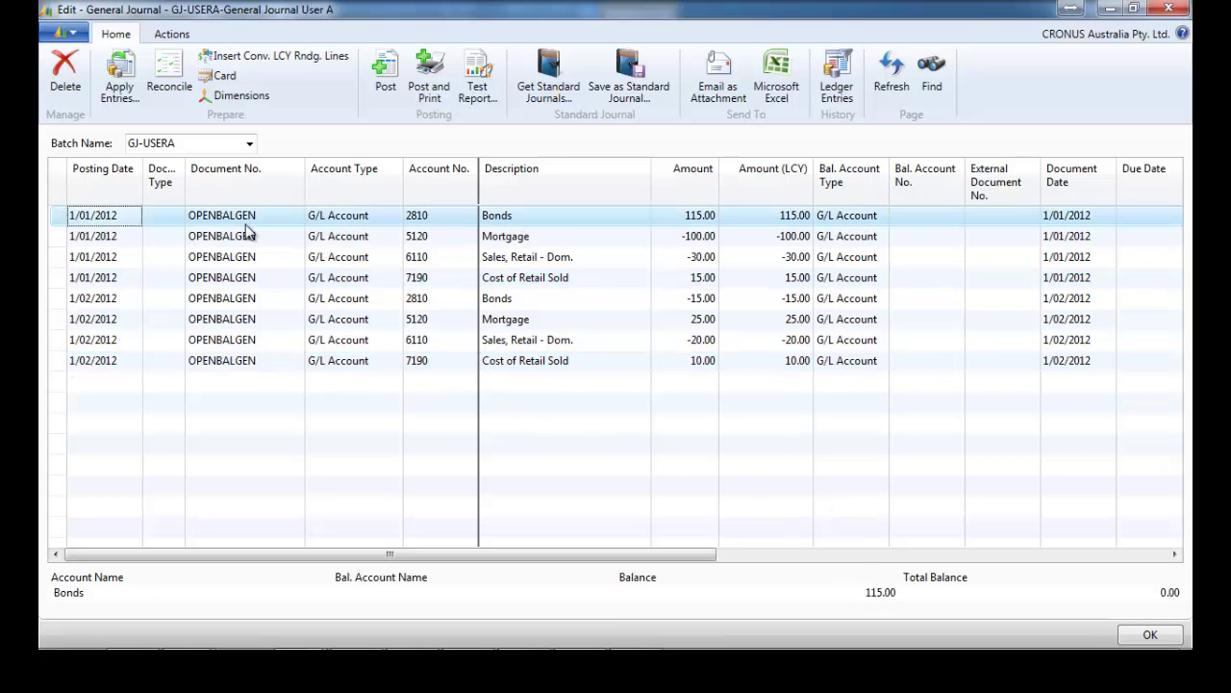
pyautogui.keyDown('ctrl'); pyautogui.click(69, 300); pyautogui.keyUp('ctrl')
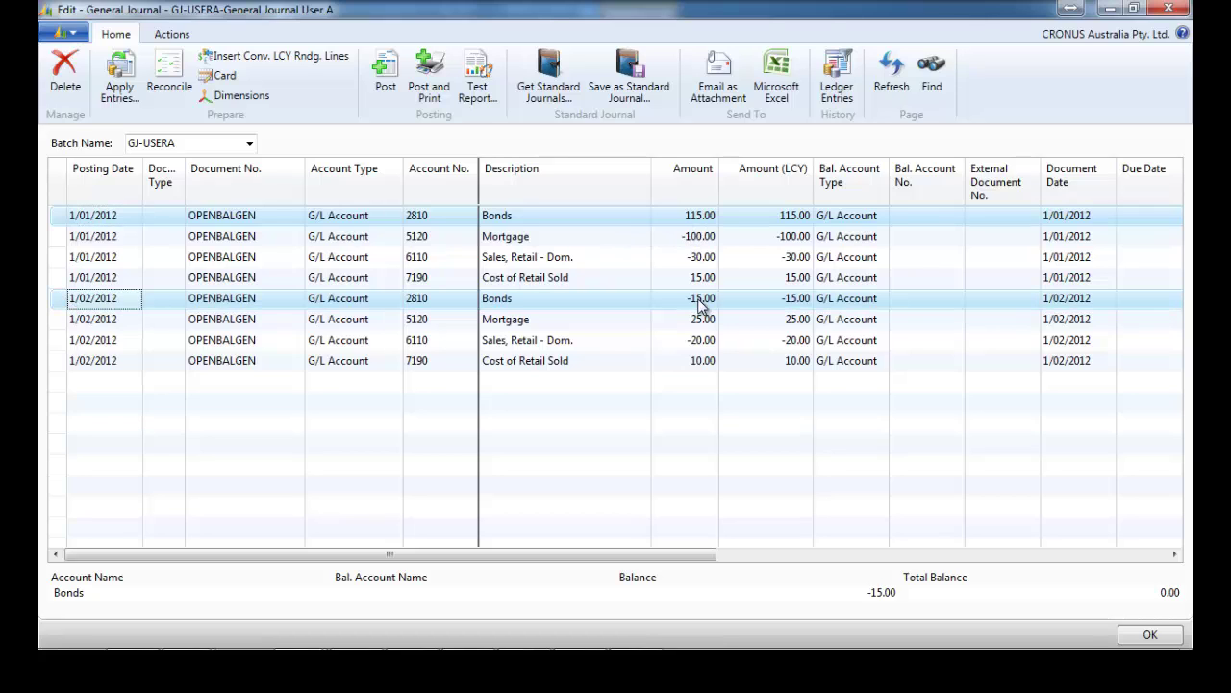
pyautogui.click(568, 239)
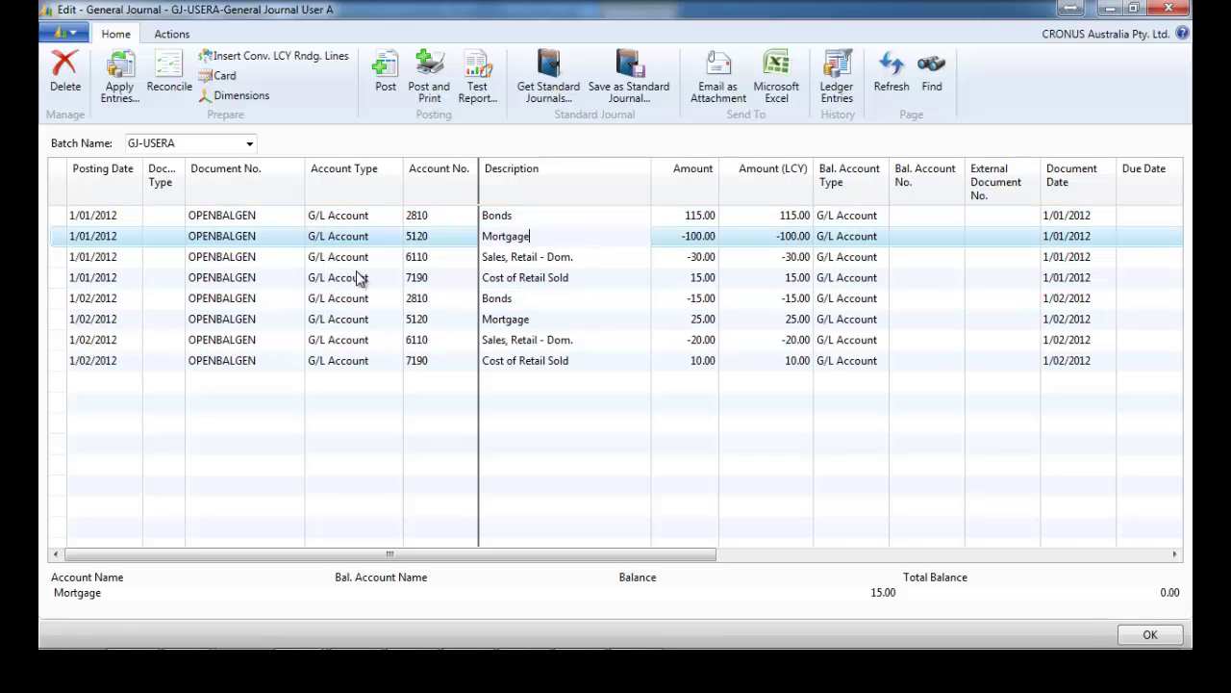
pyautogui.click(71, 256)
pyautogui.keyDown('shift'); pyautogui.click(68, 277); pyautogui.keyUp('shift')
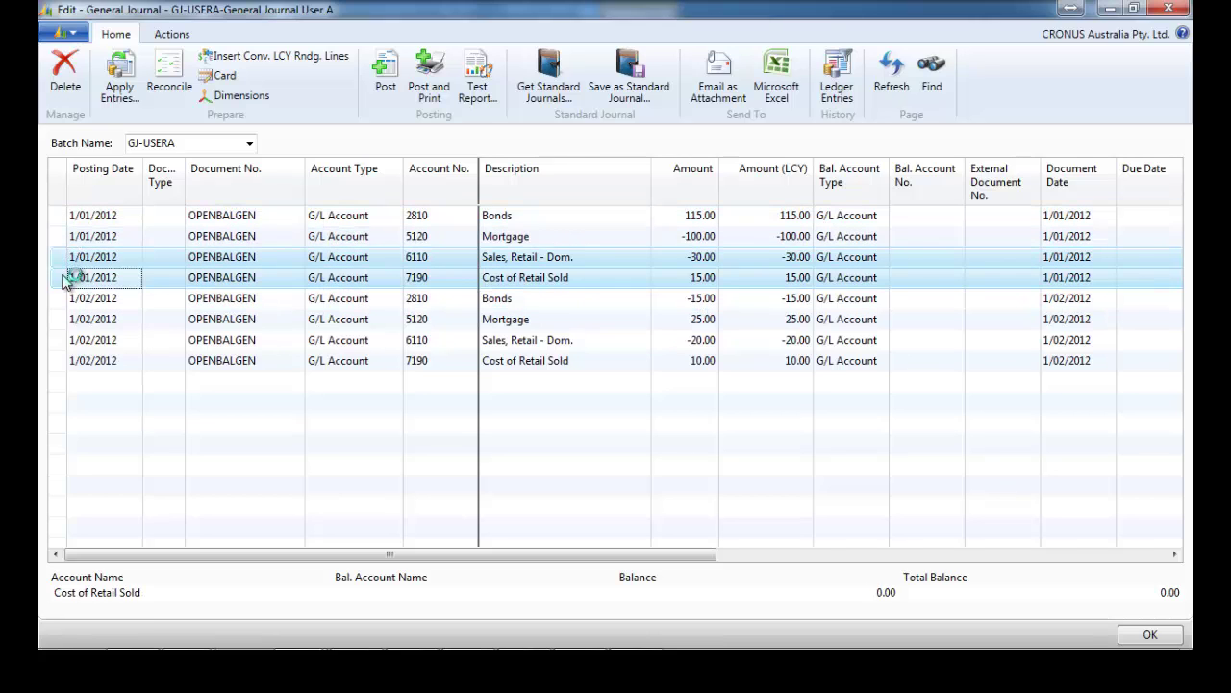
pyautogui.keyDown('ctrl'); pyautogui.click(61, 340); pyautogui.keyUp('ctrl')
pyautogui.keyDown('ctrl'); pyautogui.click(61, 360); pyautogui.keyUp('ctrl')
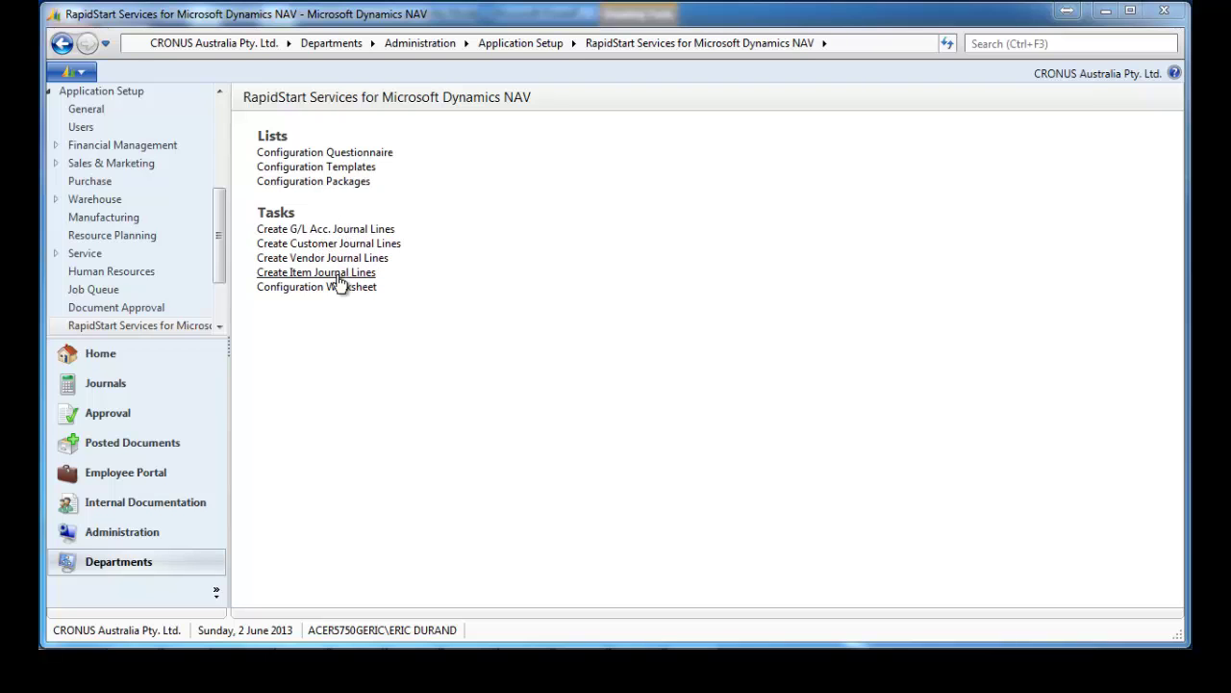
# - Create G/L account journal lines in template GENERAL, batch GJ-USERA, with blank document type
pyautogui.click(351, 231)
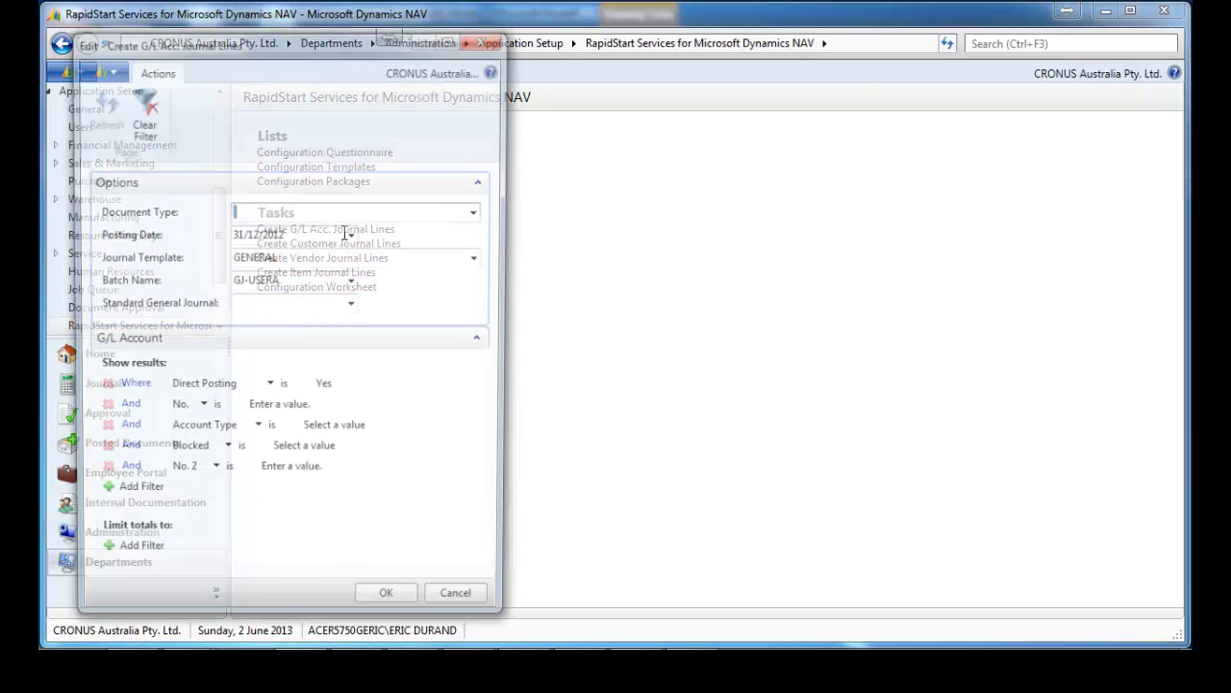
pyautogui.click(478, 211)
pyautogui.click(479, 211)
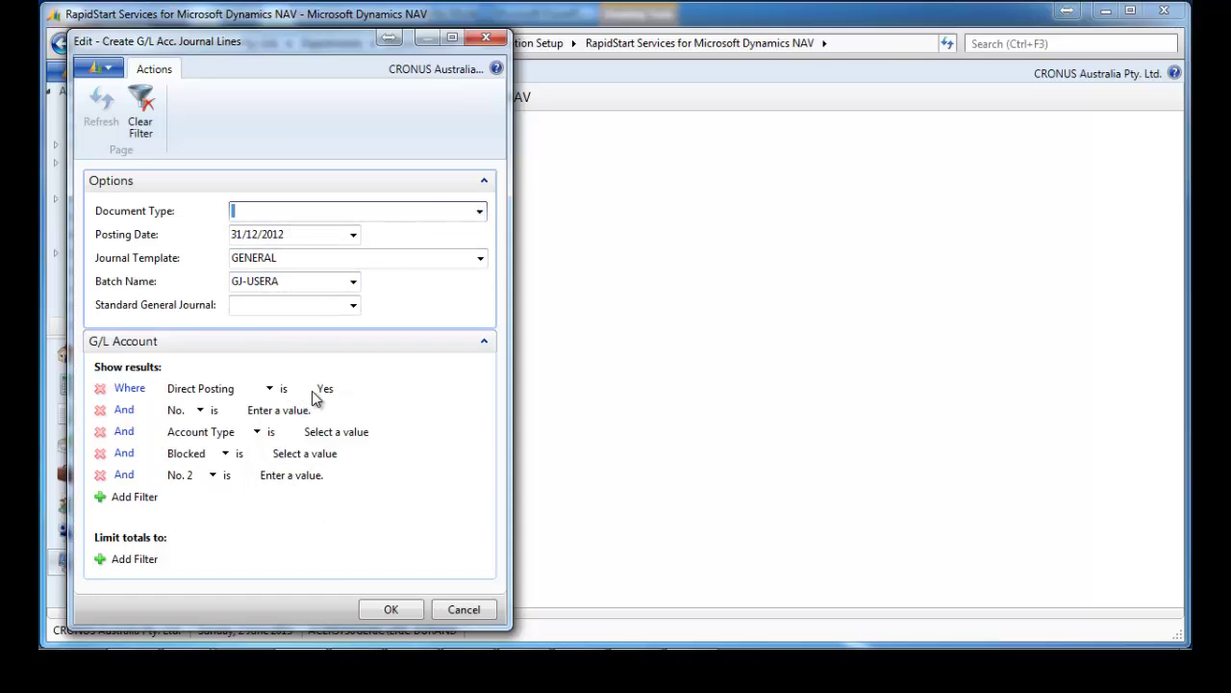
pyautogui.click(385, 611)
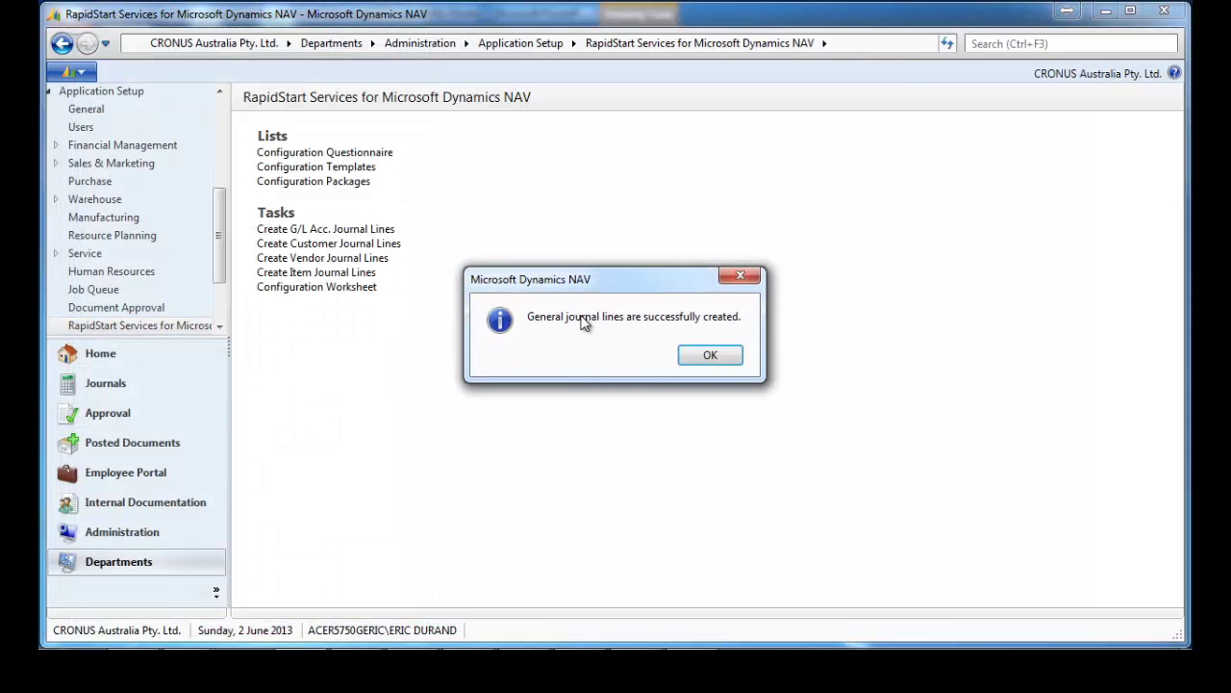
pyautogui.click(712, 365)
# - Enter amounts 10 for Vehicles and 11 for Accrued Interest in GJ-USERA
pyautogui.click(106, 383)
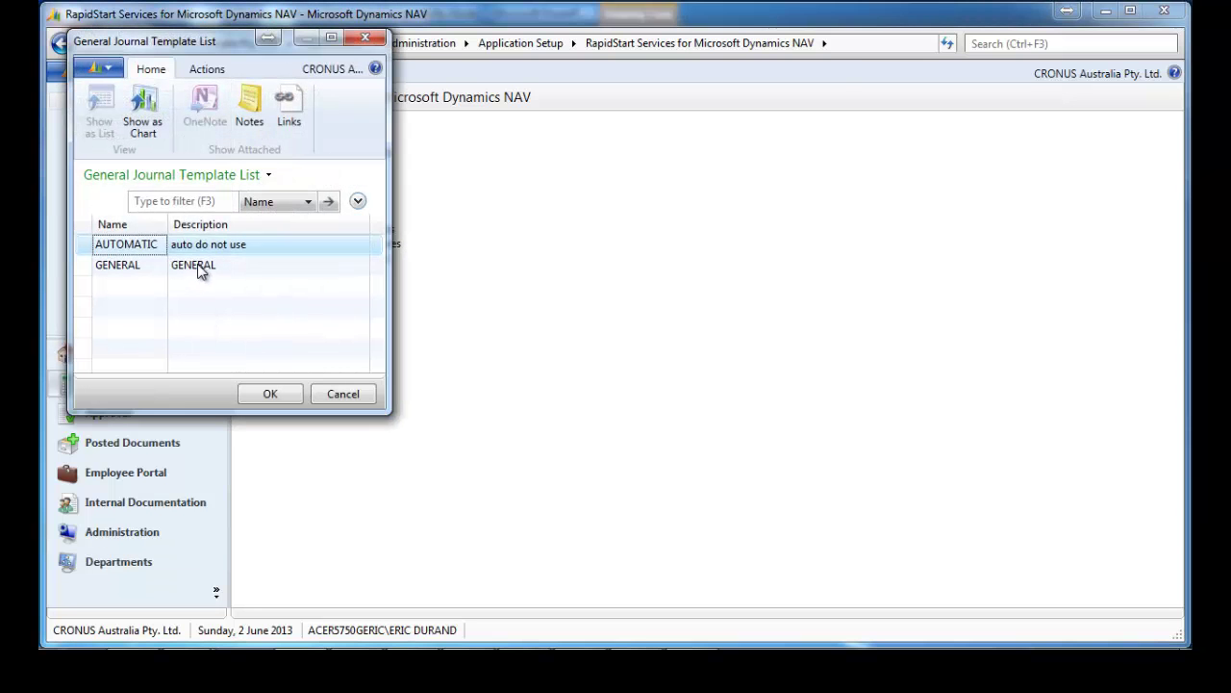
pyautogui.doubleClick(199, 269)
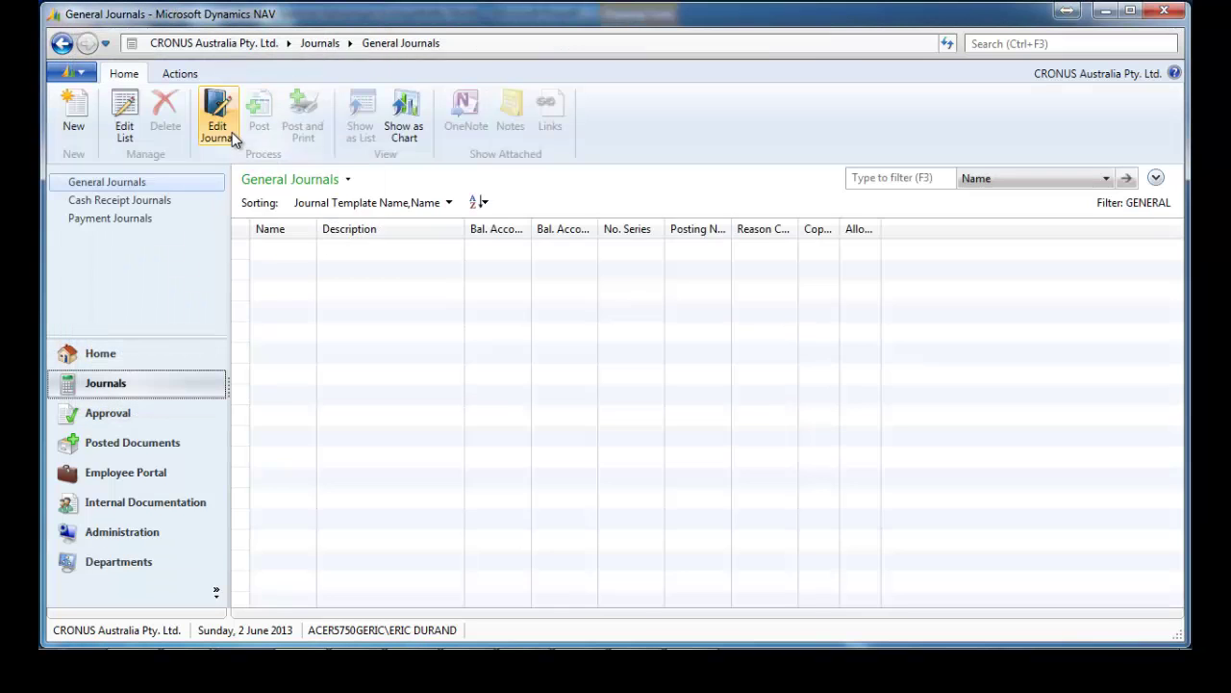
pyautogui.click(224, 129)
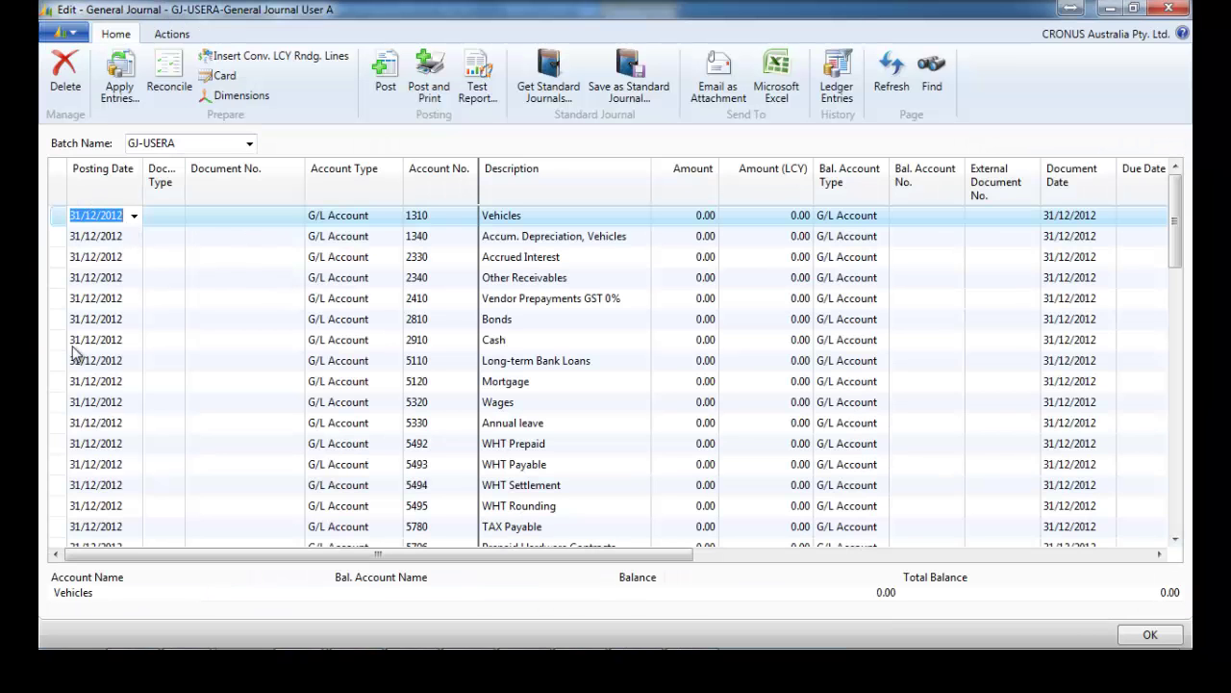
pyautogui.click(710, 215)
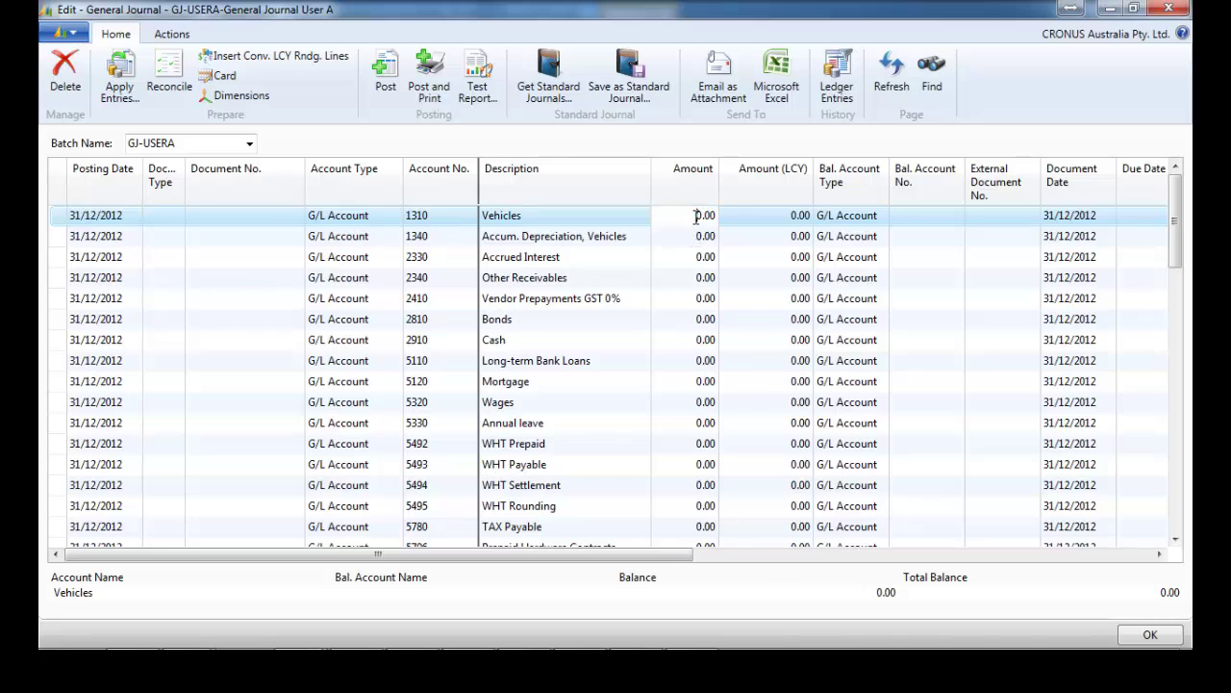
pyautogui.write('10')
pyautogui.press('Down')
pyautogui.press('Down')
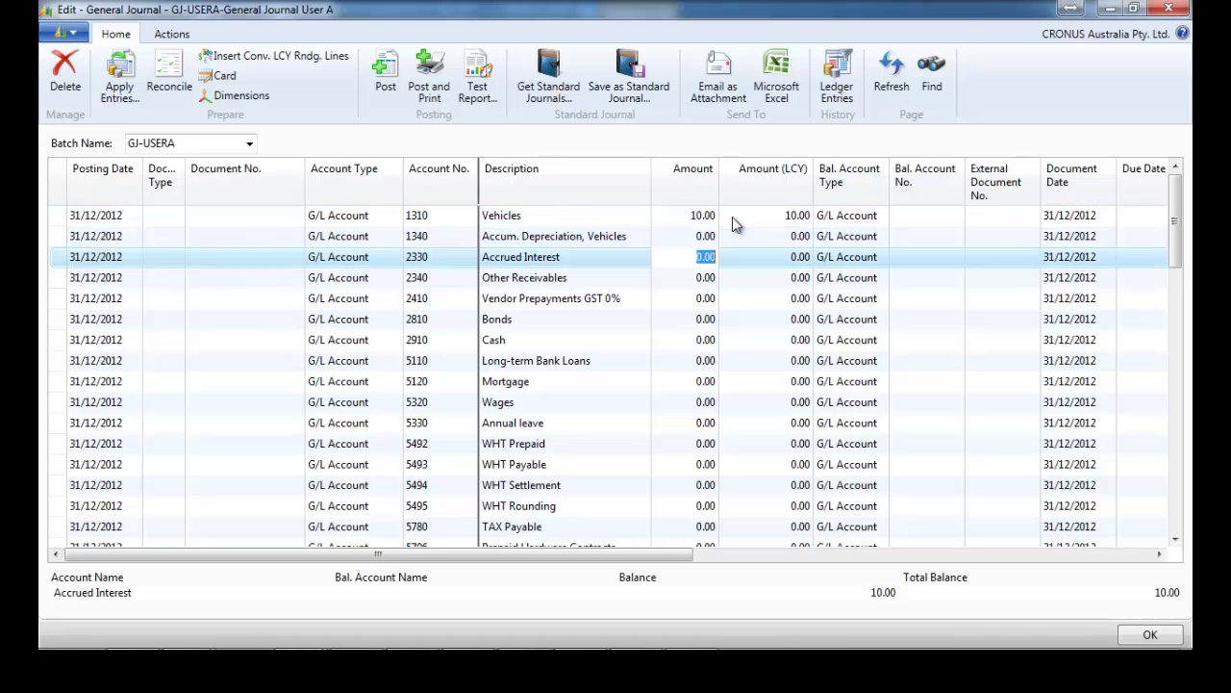
pyautogui.write('11')
pyautogui.press('Up')
pyautogui.press('Up')
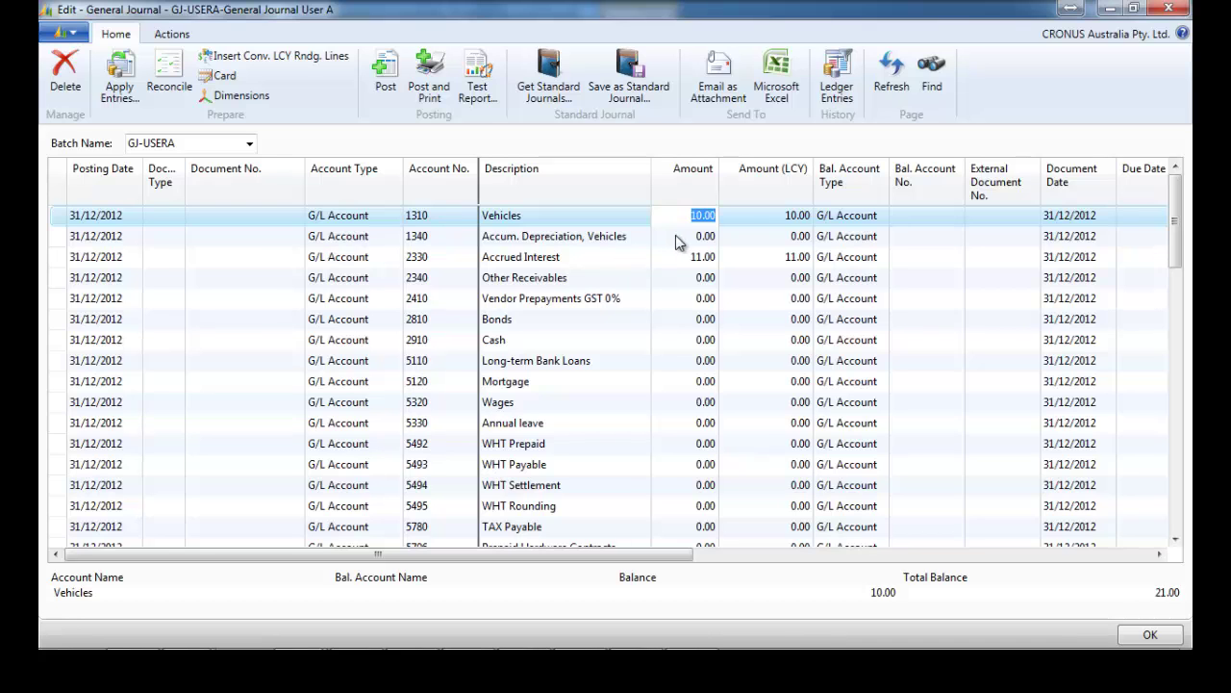
pyautogui.press('Escape')
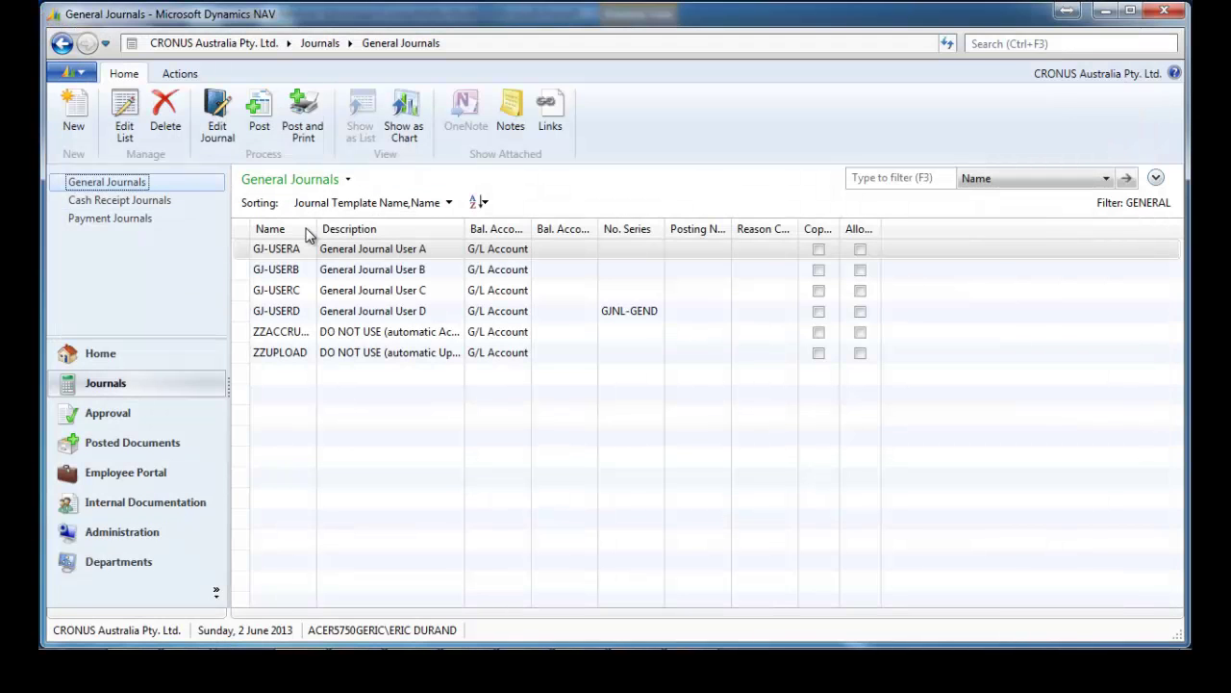
# - Open the BASICCONFIG package and filter its tables to Table ID 81|83
pyautogui.click(61, 43)
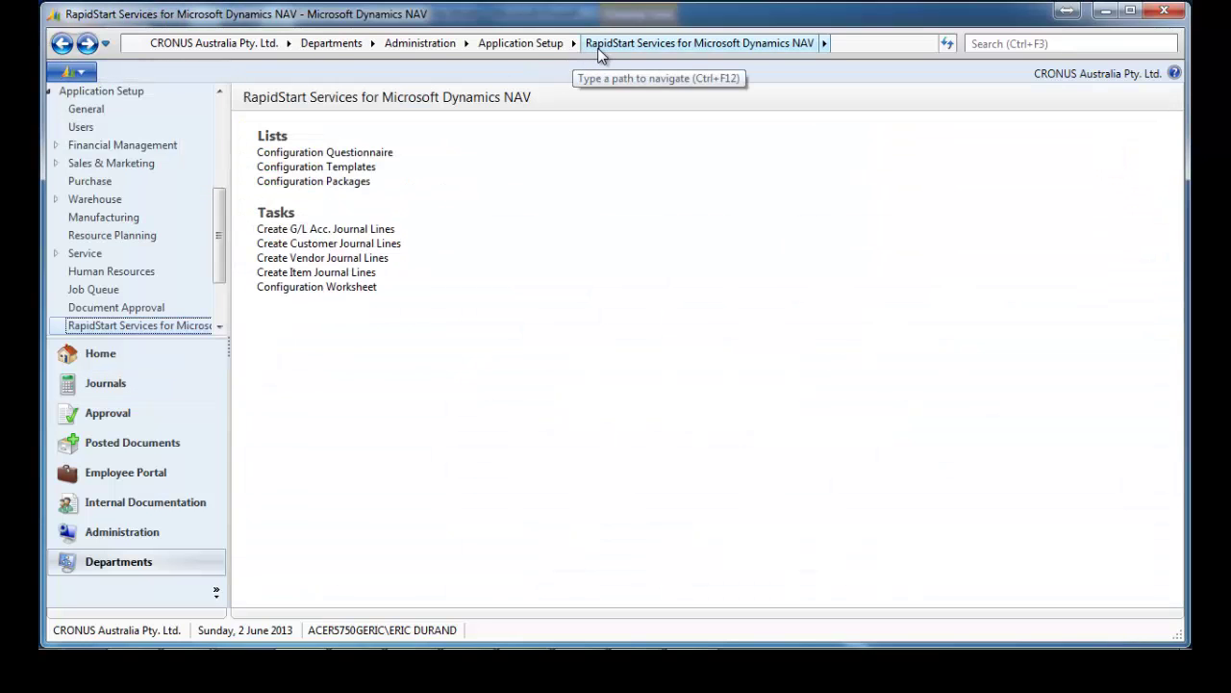
pyautogui.click(319, 182)
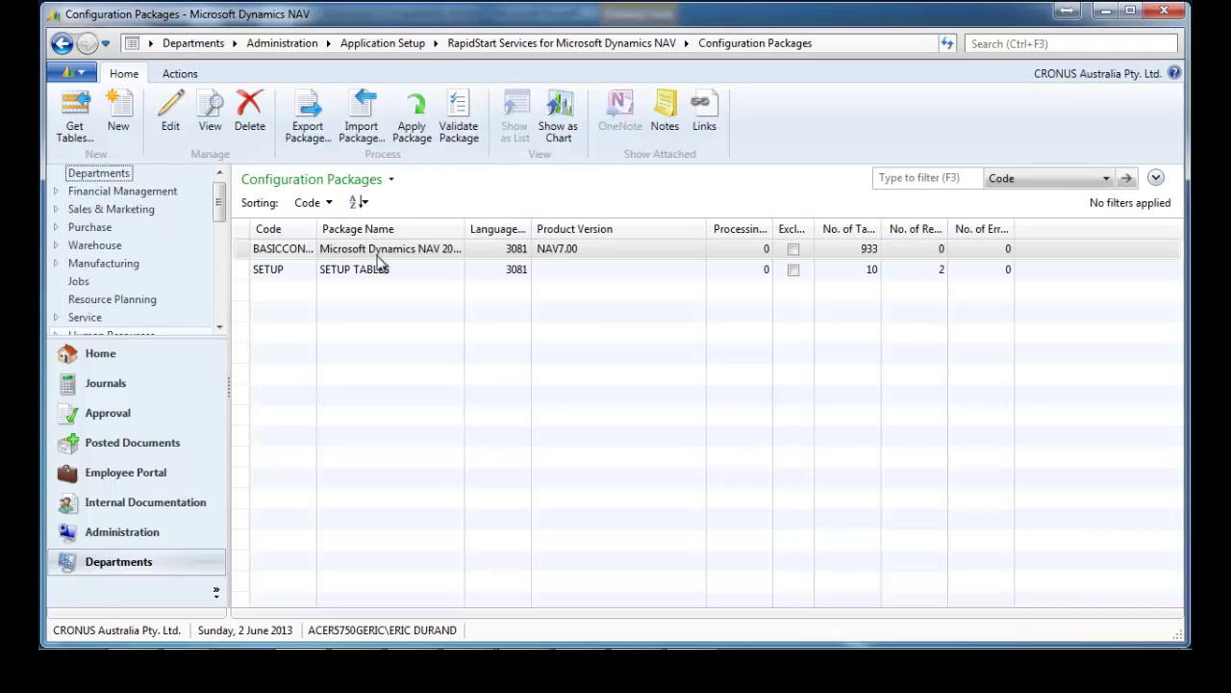
pyautogui.doubleClick(402, 252)
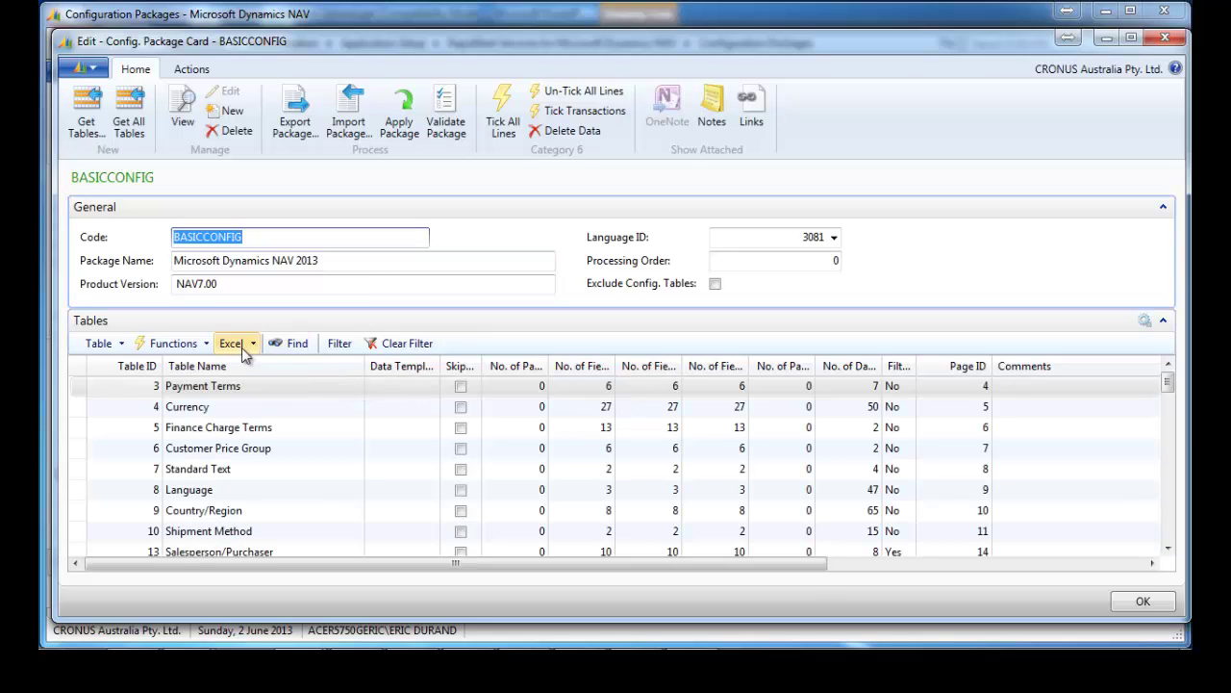
pyautogui.click(339, 344)
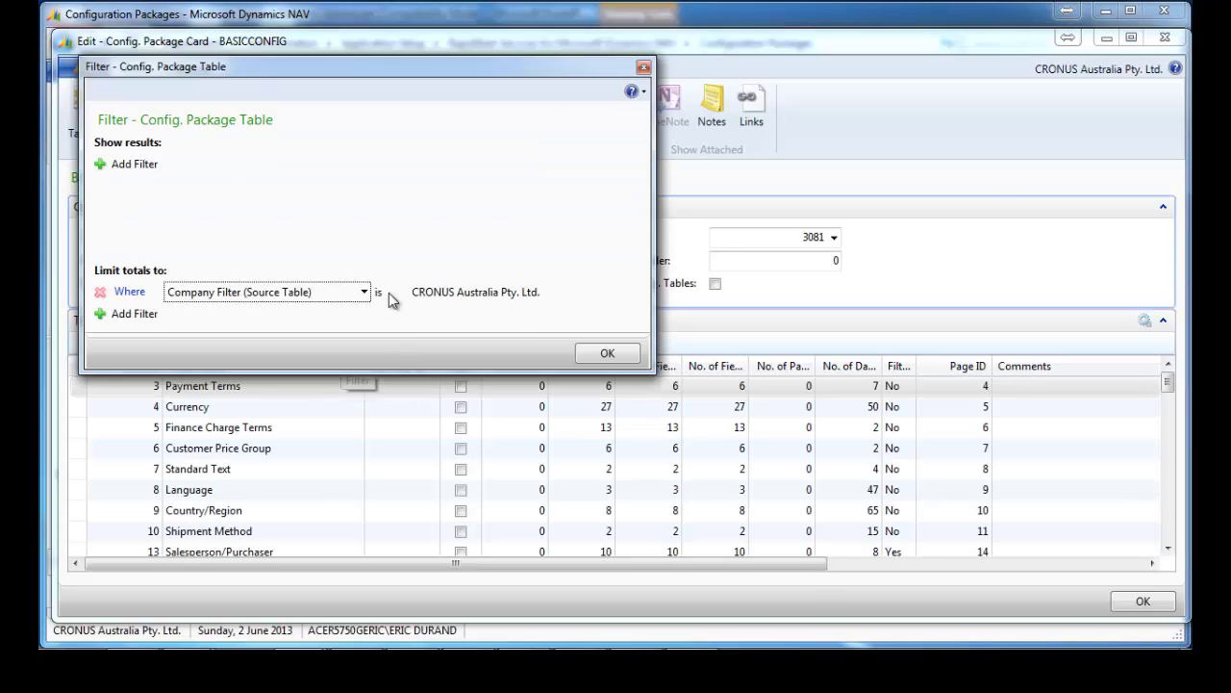
pyautogui.click(154, 168)
pyautogui.click(310, 165)
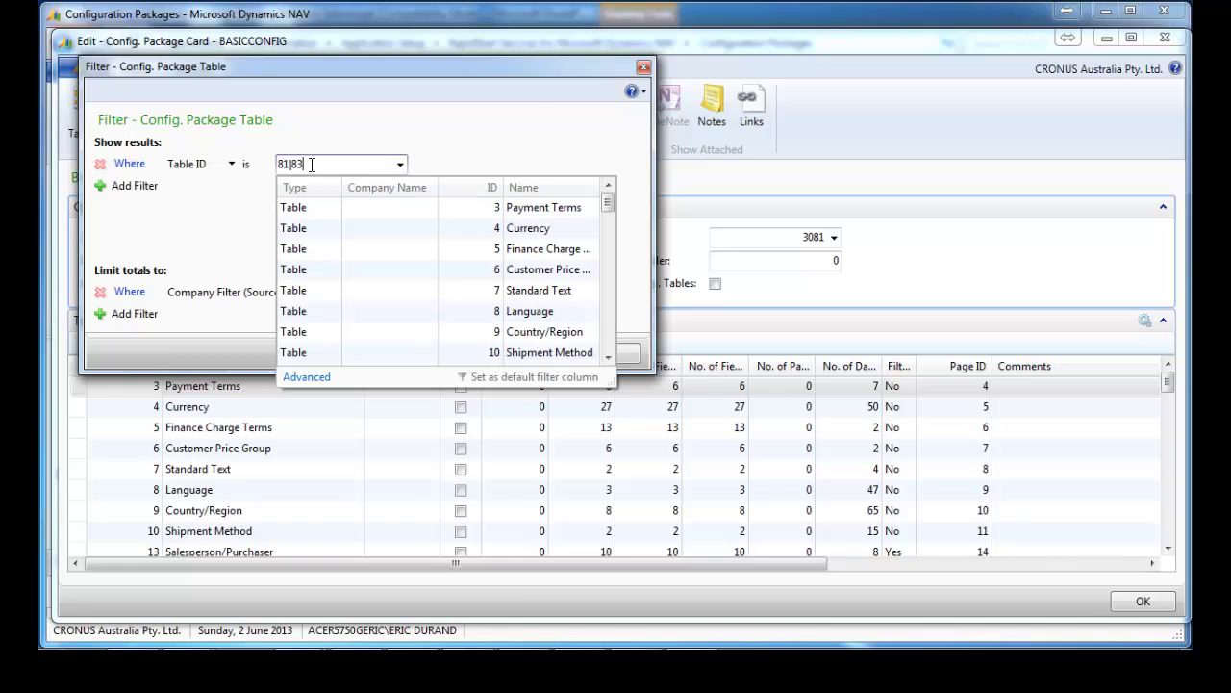
pyautogui.write('81|83')
pyautogui.press('Tab')
pyautogui.click(609, 352)
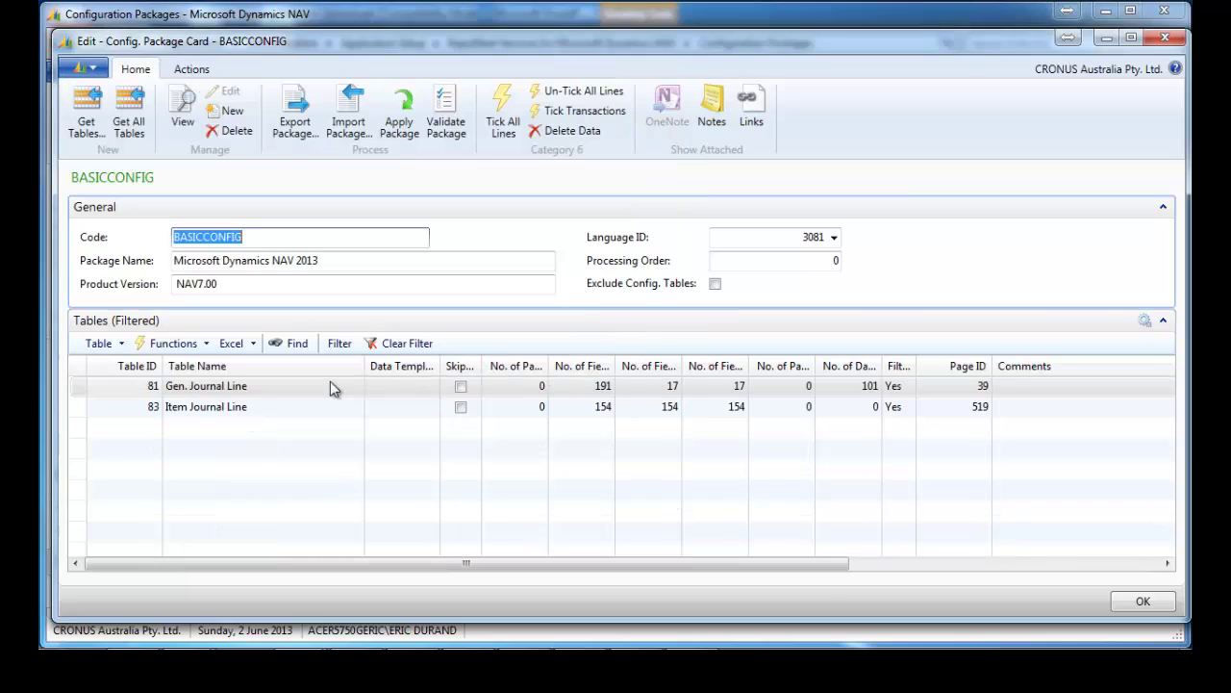
# - Show the Gen. Journal Line fields filtered to Include Field = Yes
pyautogui.click(102, 386)
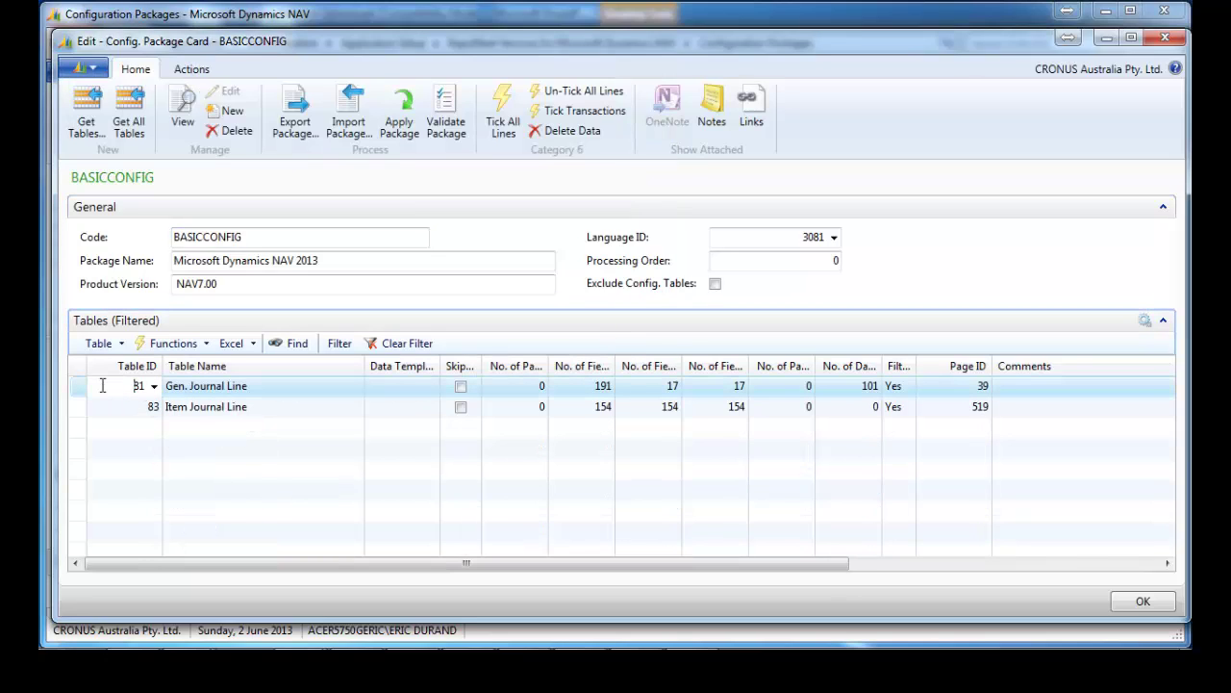
pyautogui.click(100, 344)
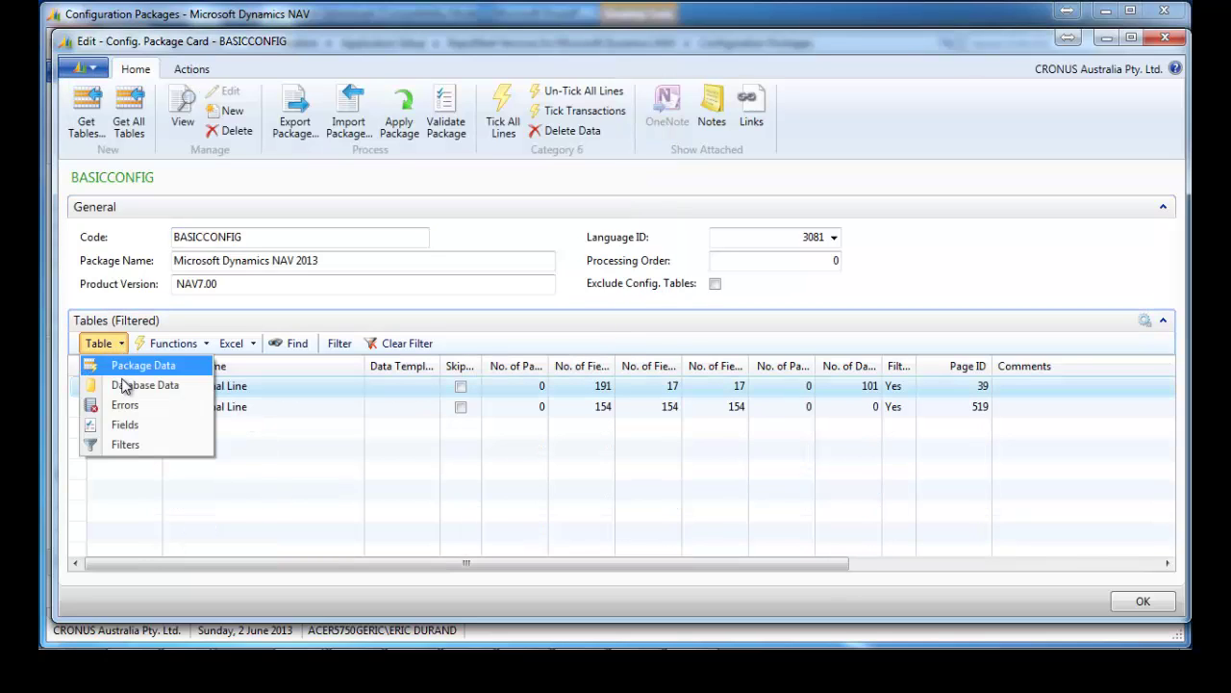
pyautogui.click(133, 425)
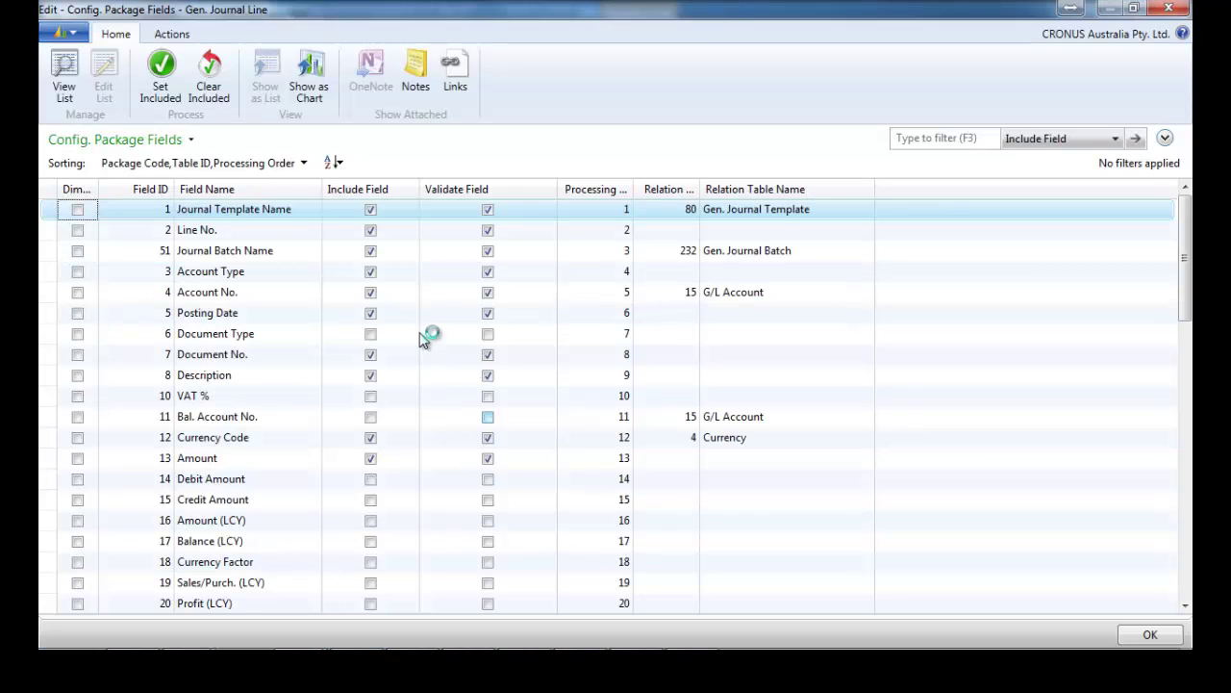
pyautogui.click(922, 138)
pyautogui.write('yes')
pyautogui.press('Return')
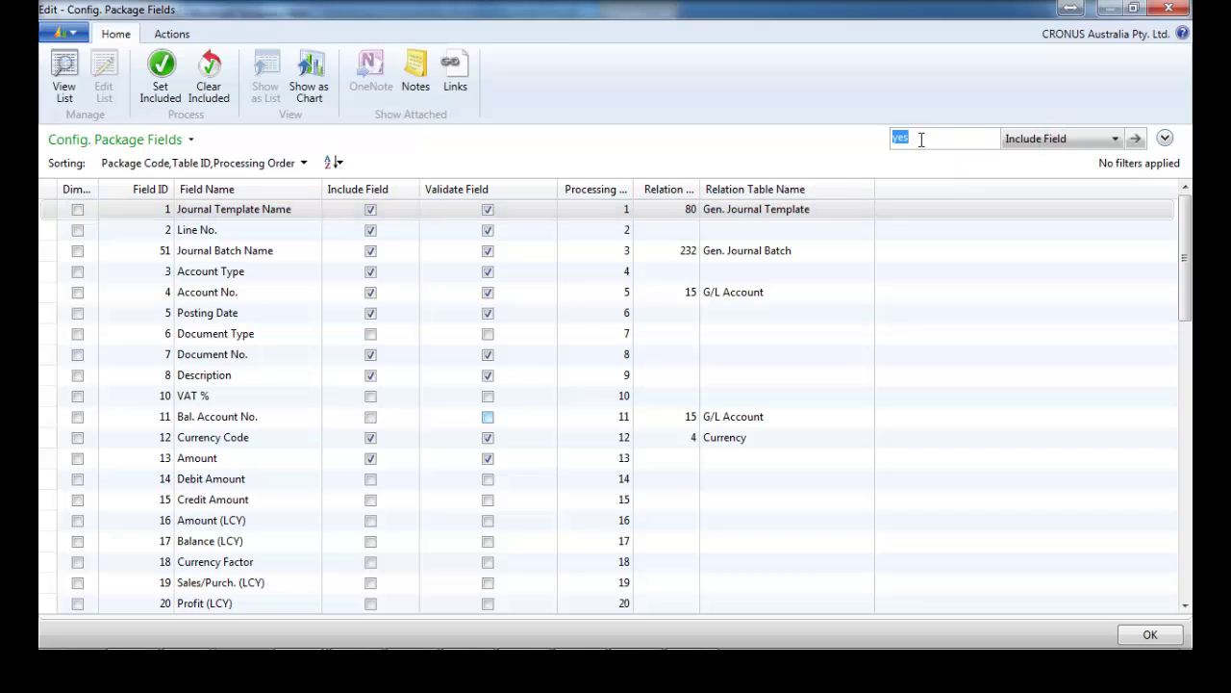